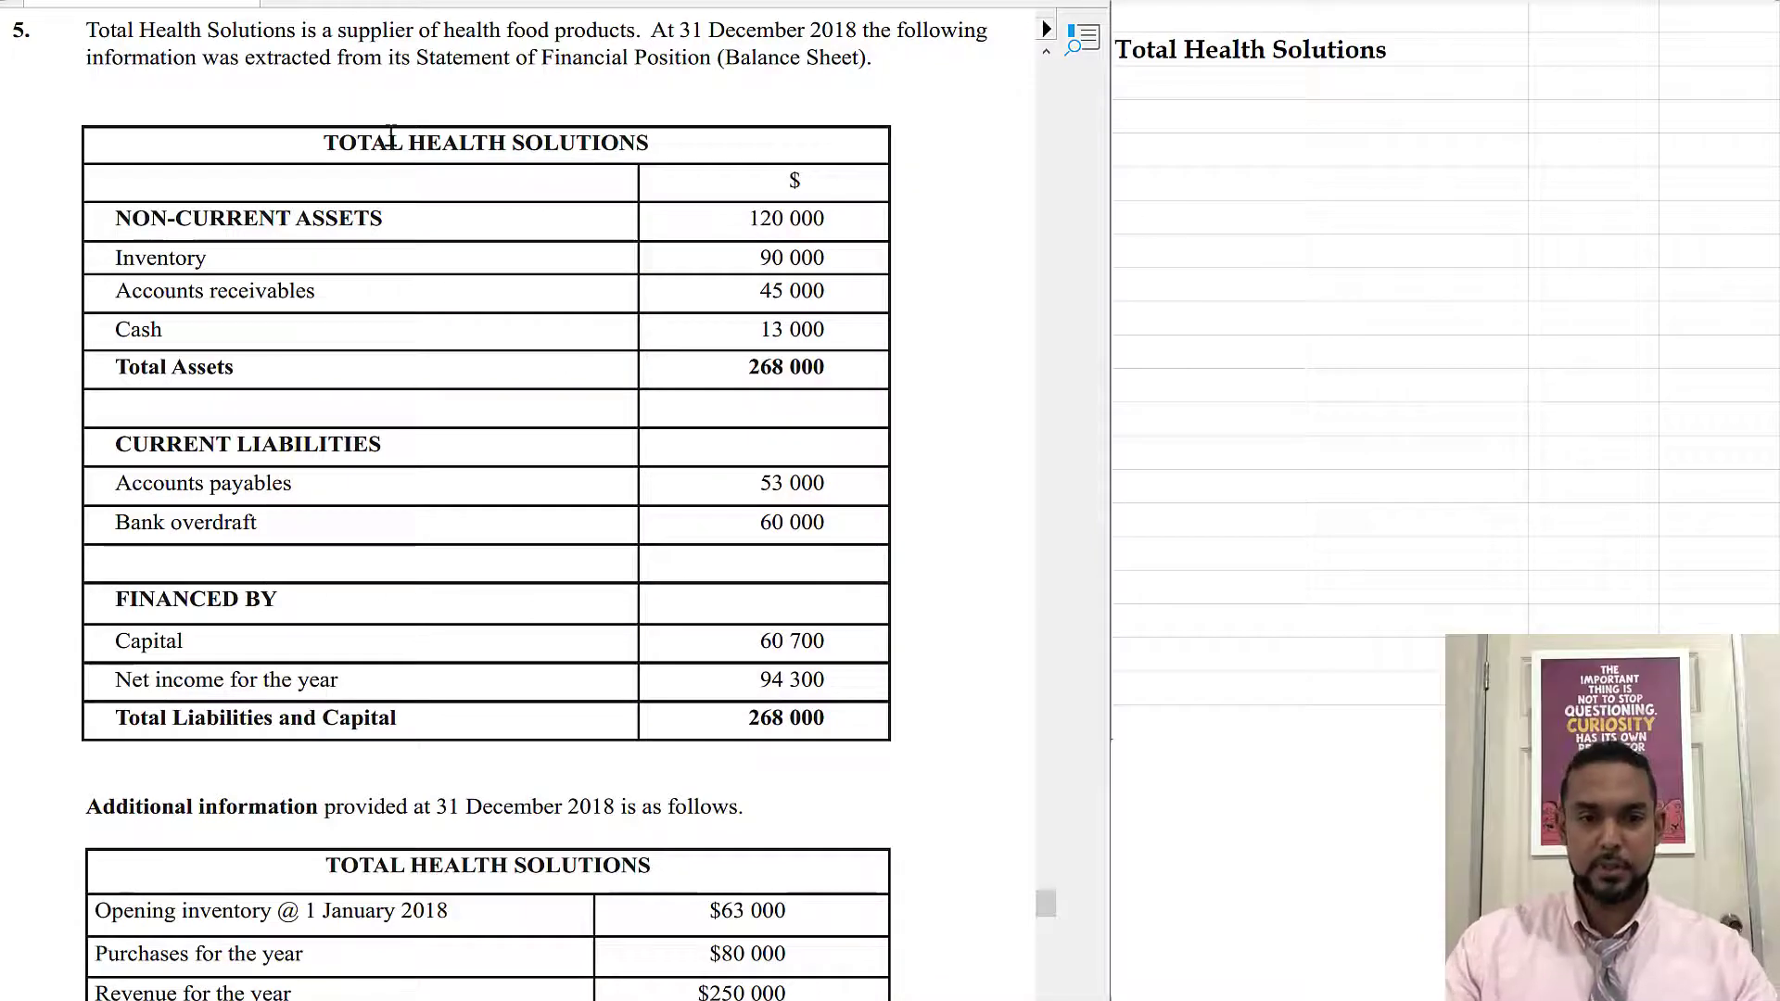
# Step: Examine the introduction of question 5 and the Total Health Solutions statement of financial position, including its liabilities and capital figures
pyautogui.moveTo(70, 20); pyautogui.dragTo(1005, 91)
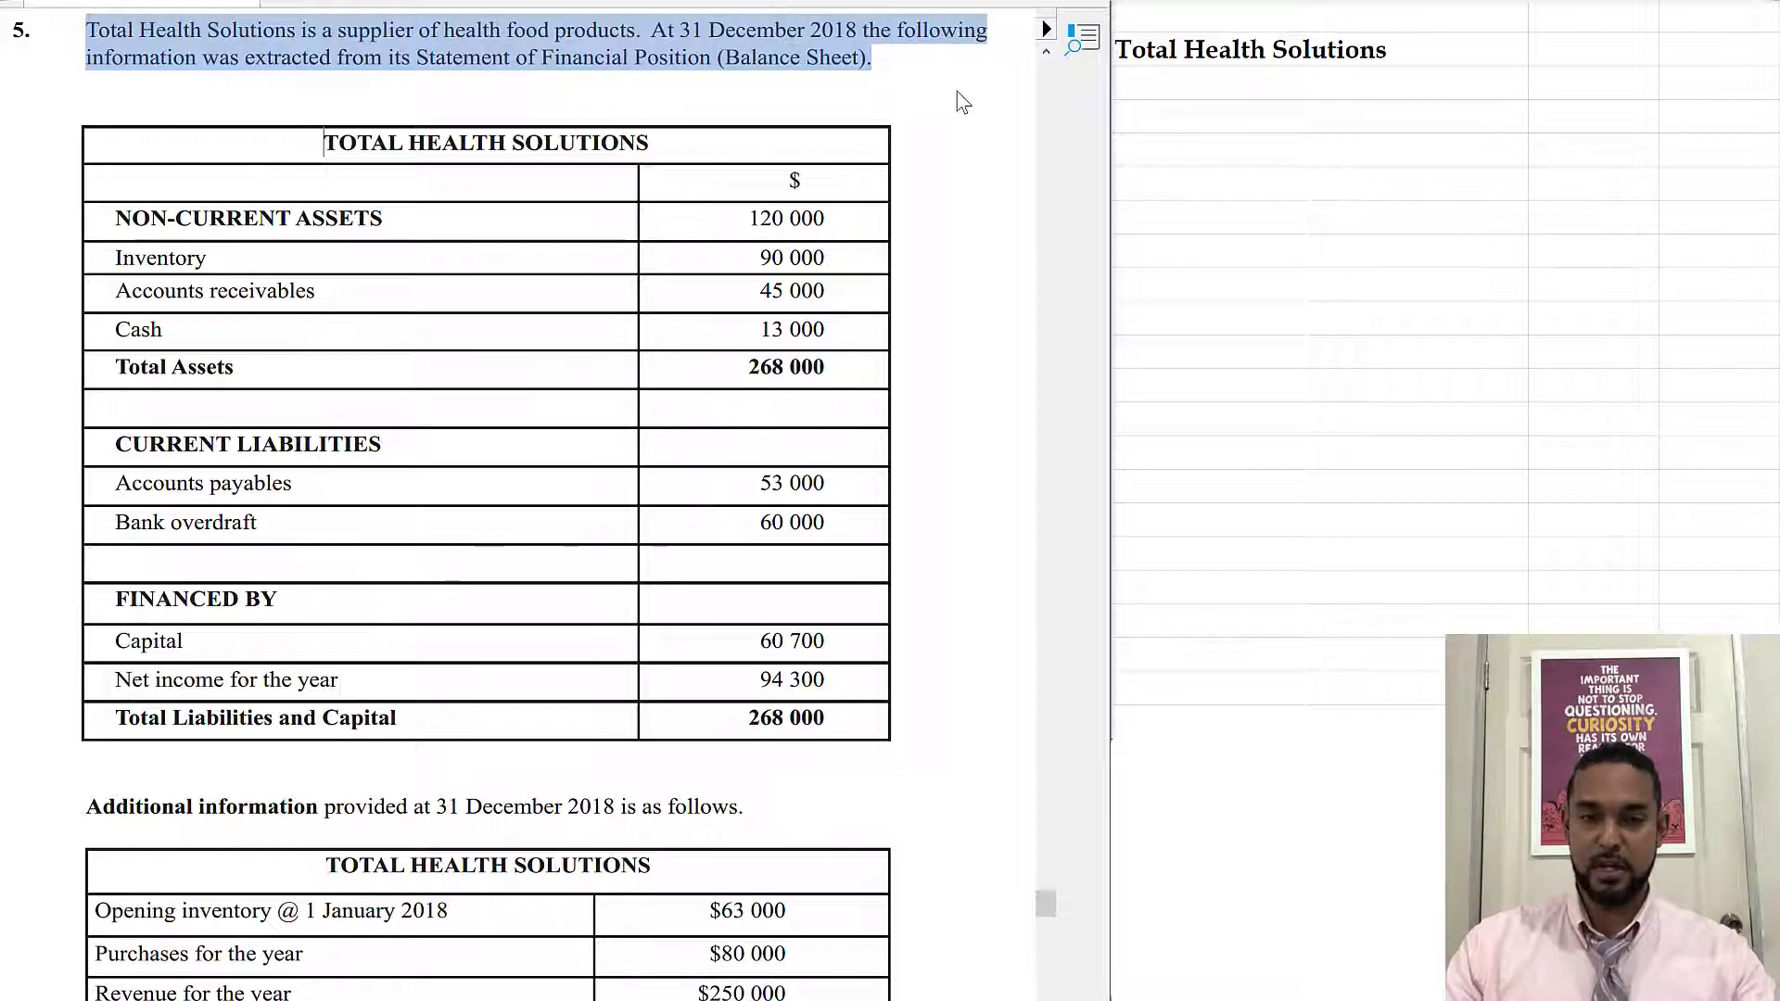
pyautogui.click(987, 241)
pyautogui.scroll(-1, 987, 242)
pyautogui.scroll(-2, 987, 241)
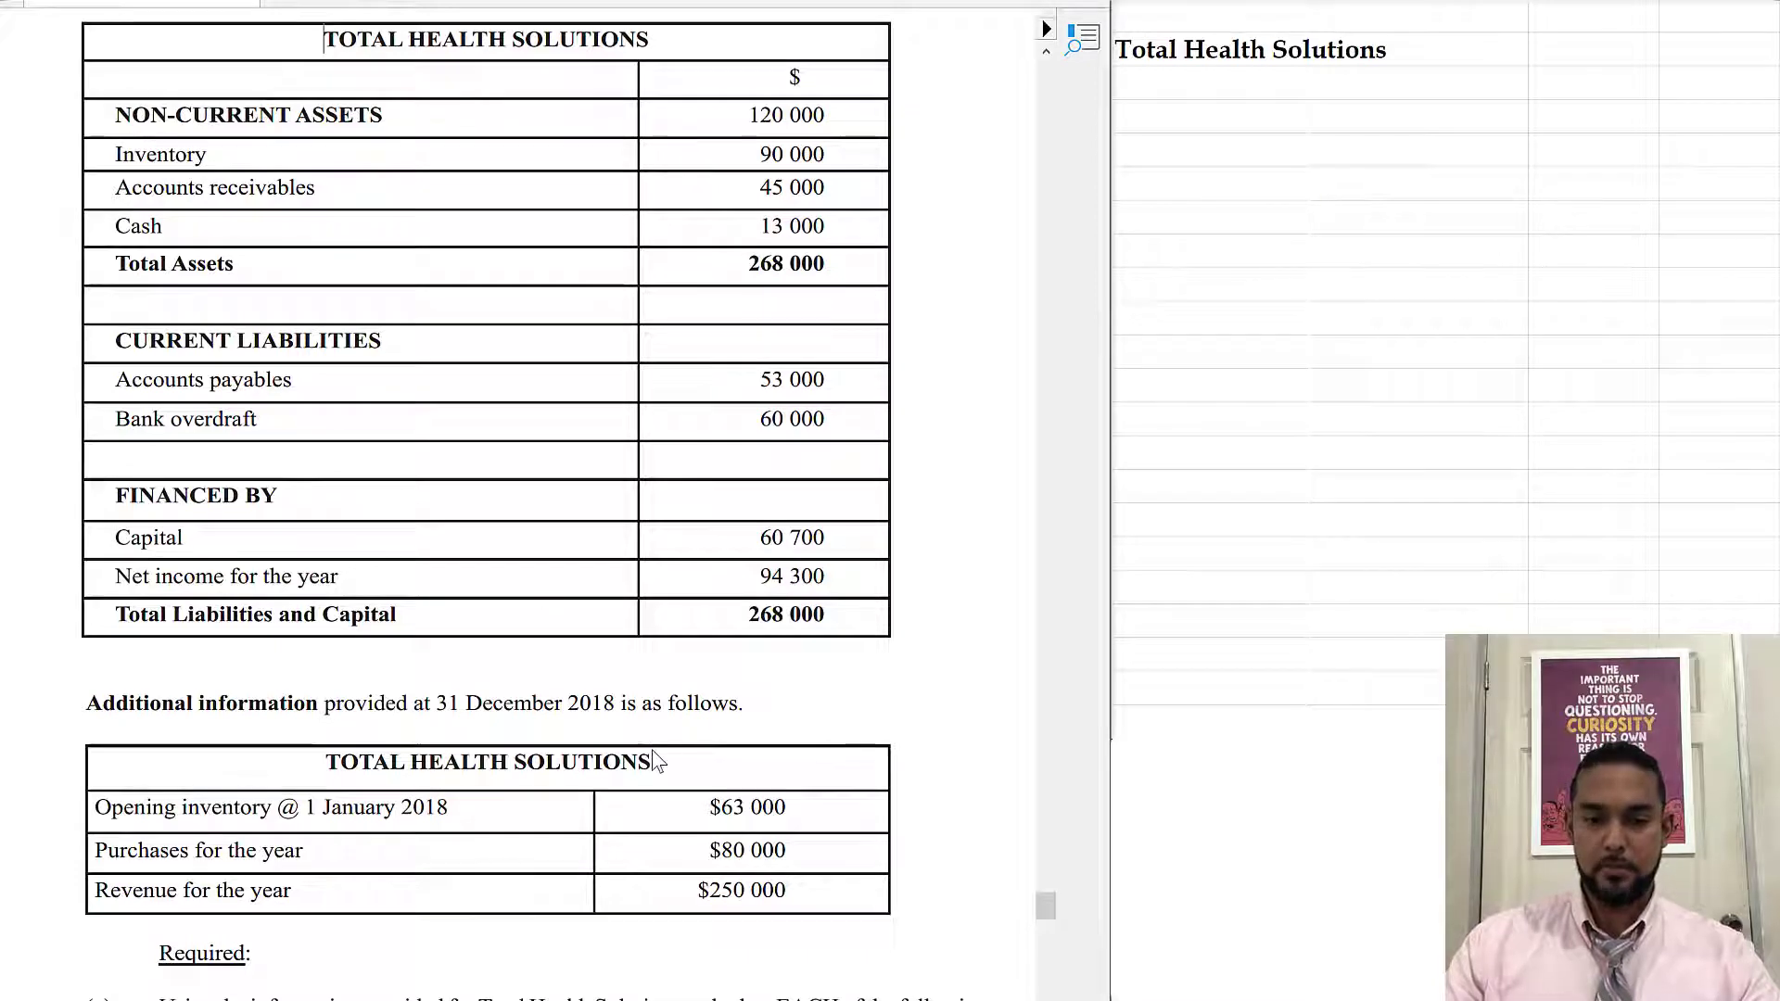
pyautogui.scroll(1, 486, 537)
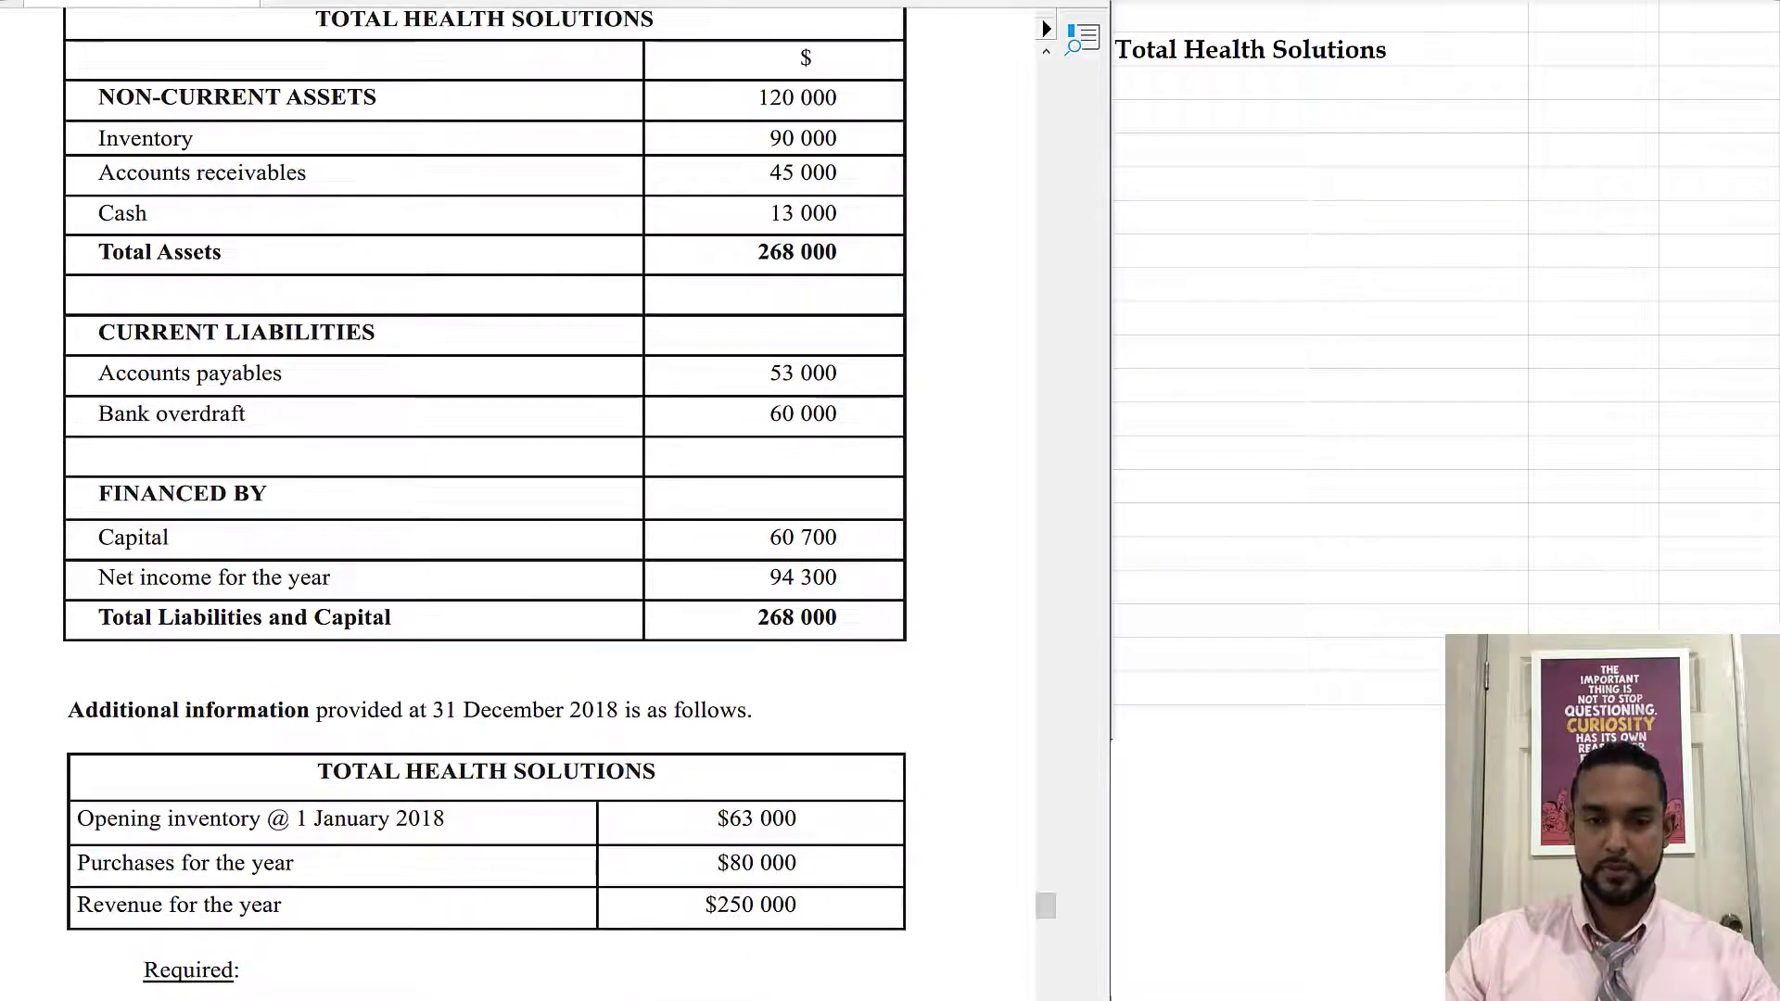
pyautogui.scroll(1, 636, 717)
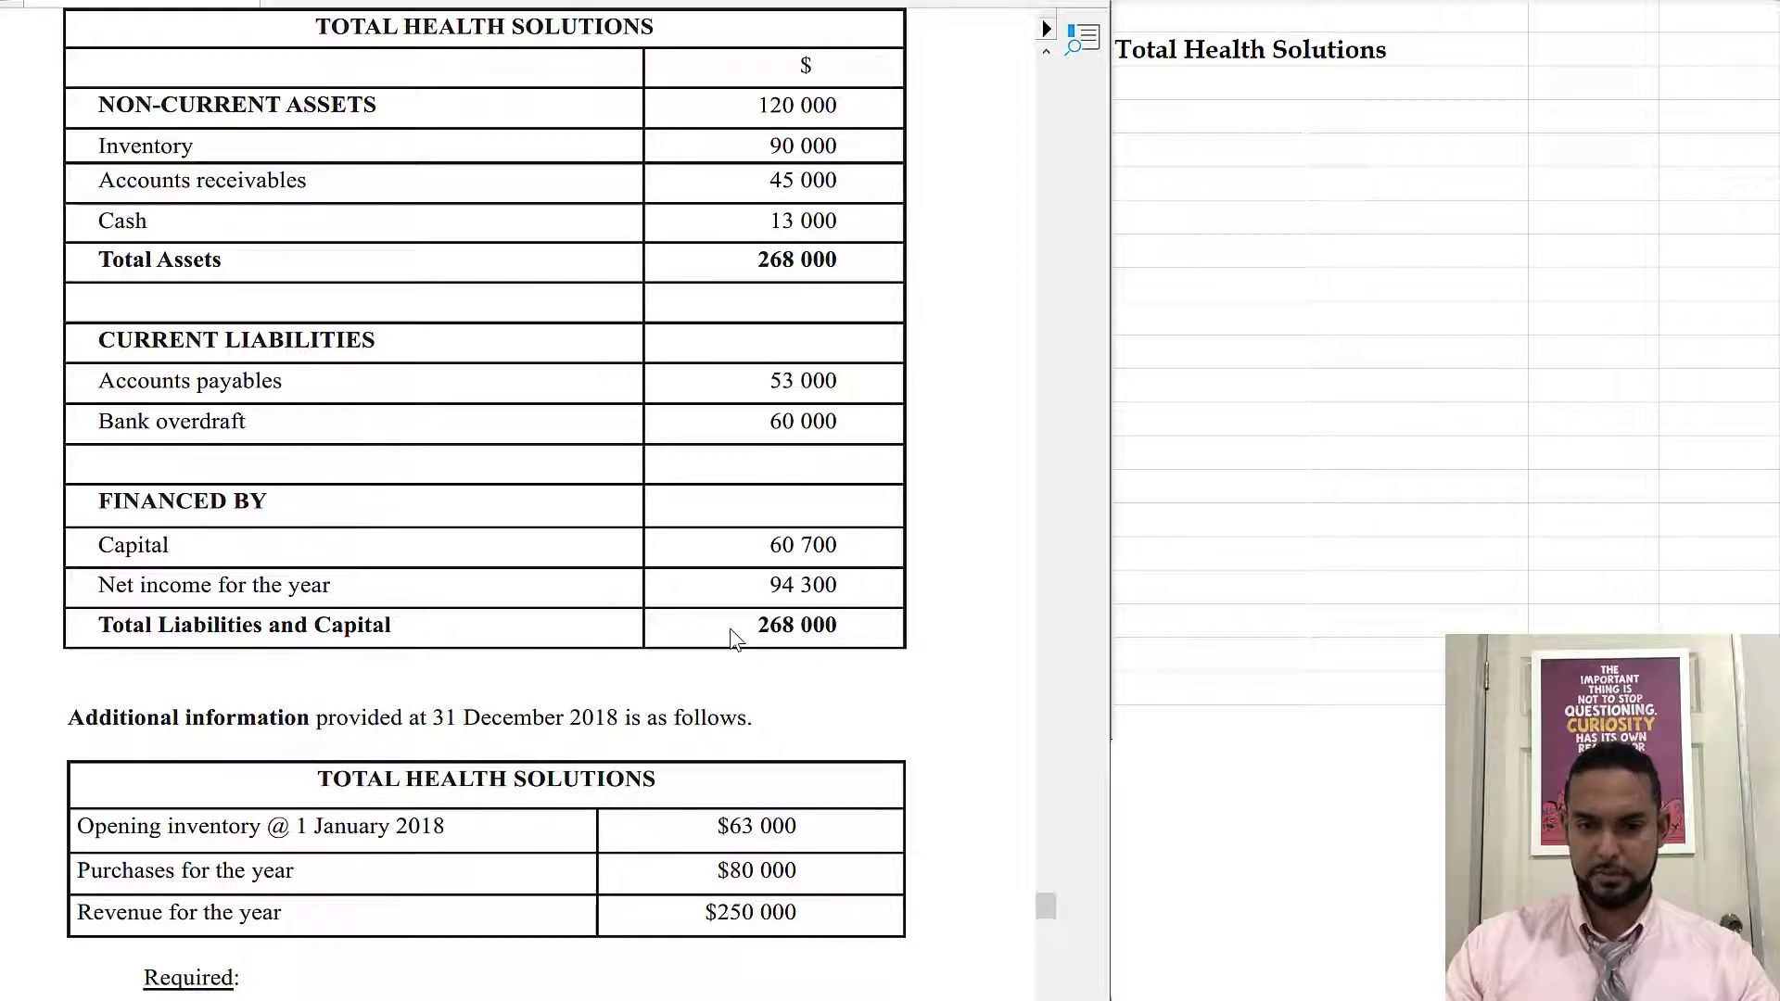
pyautogui.moveTo(773, 438); pyautogui.dragTo(841, 615)
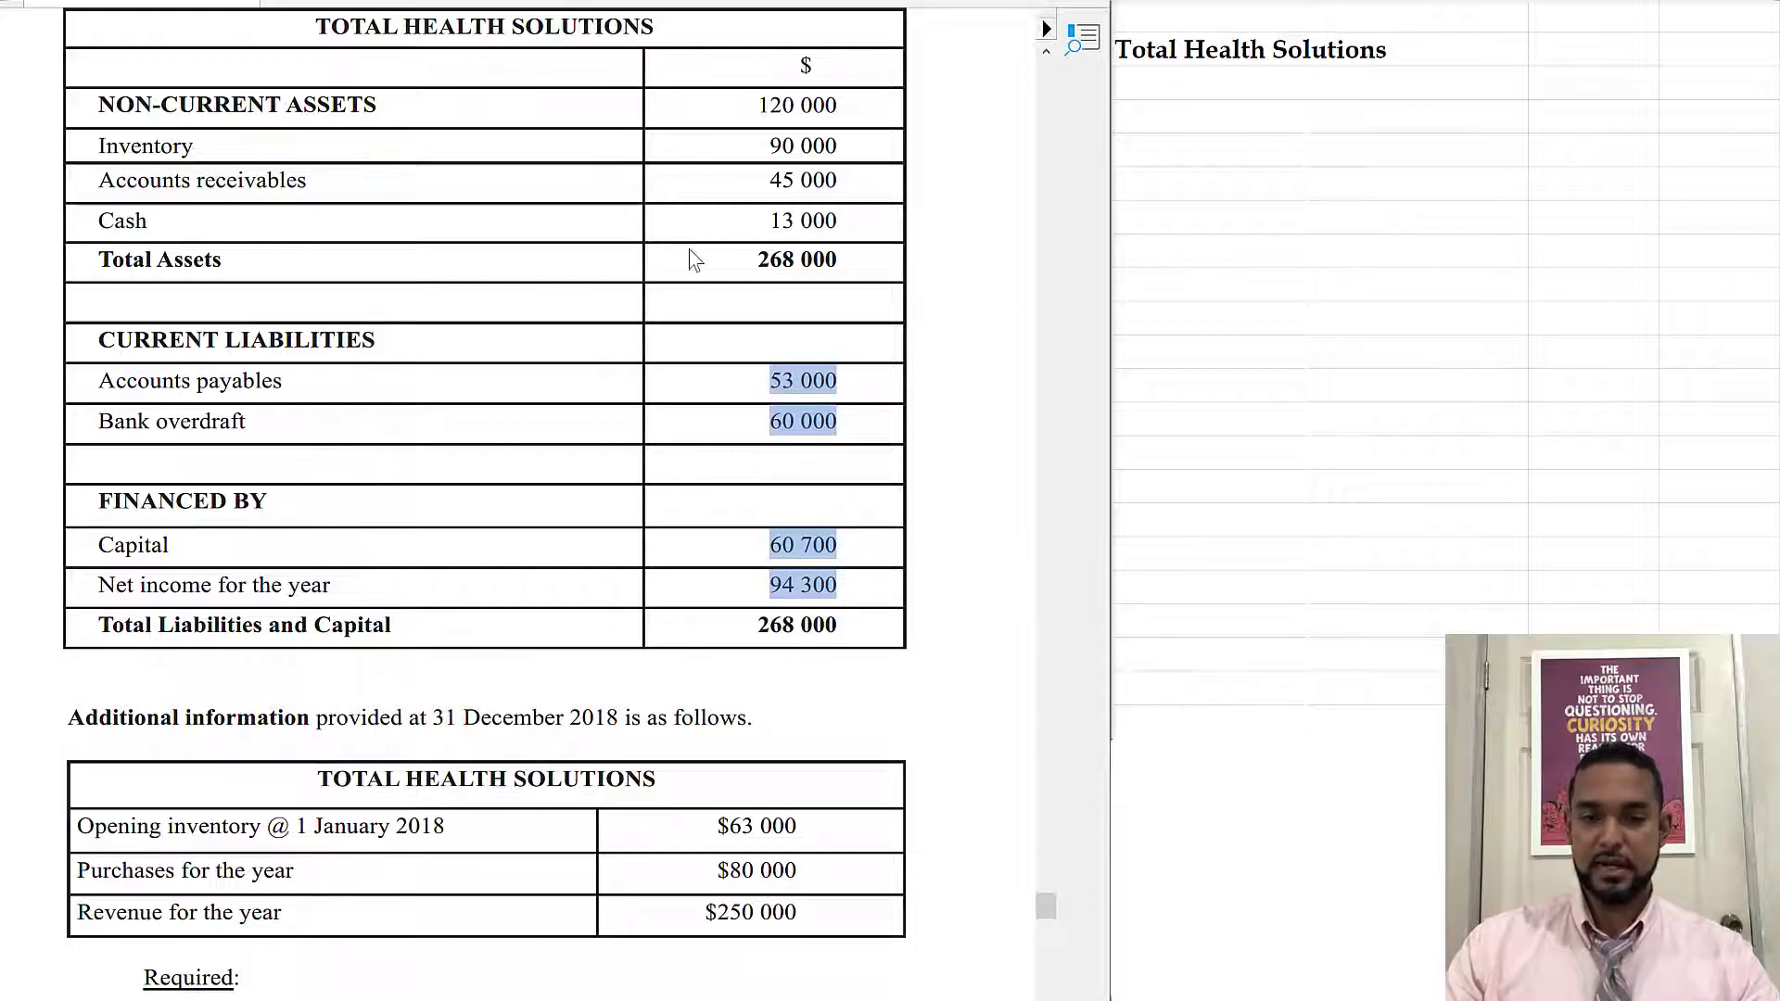
pyautogui.click(633, 393)
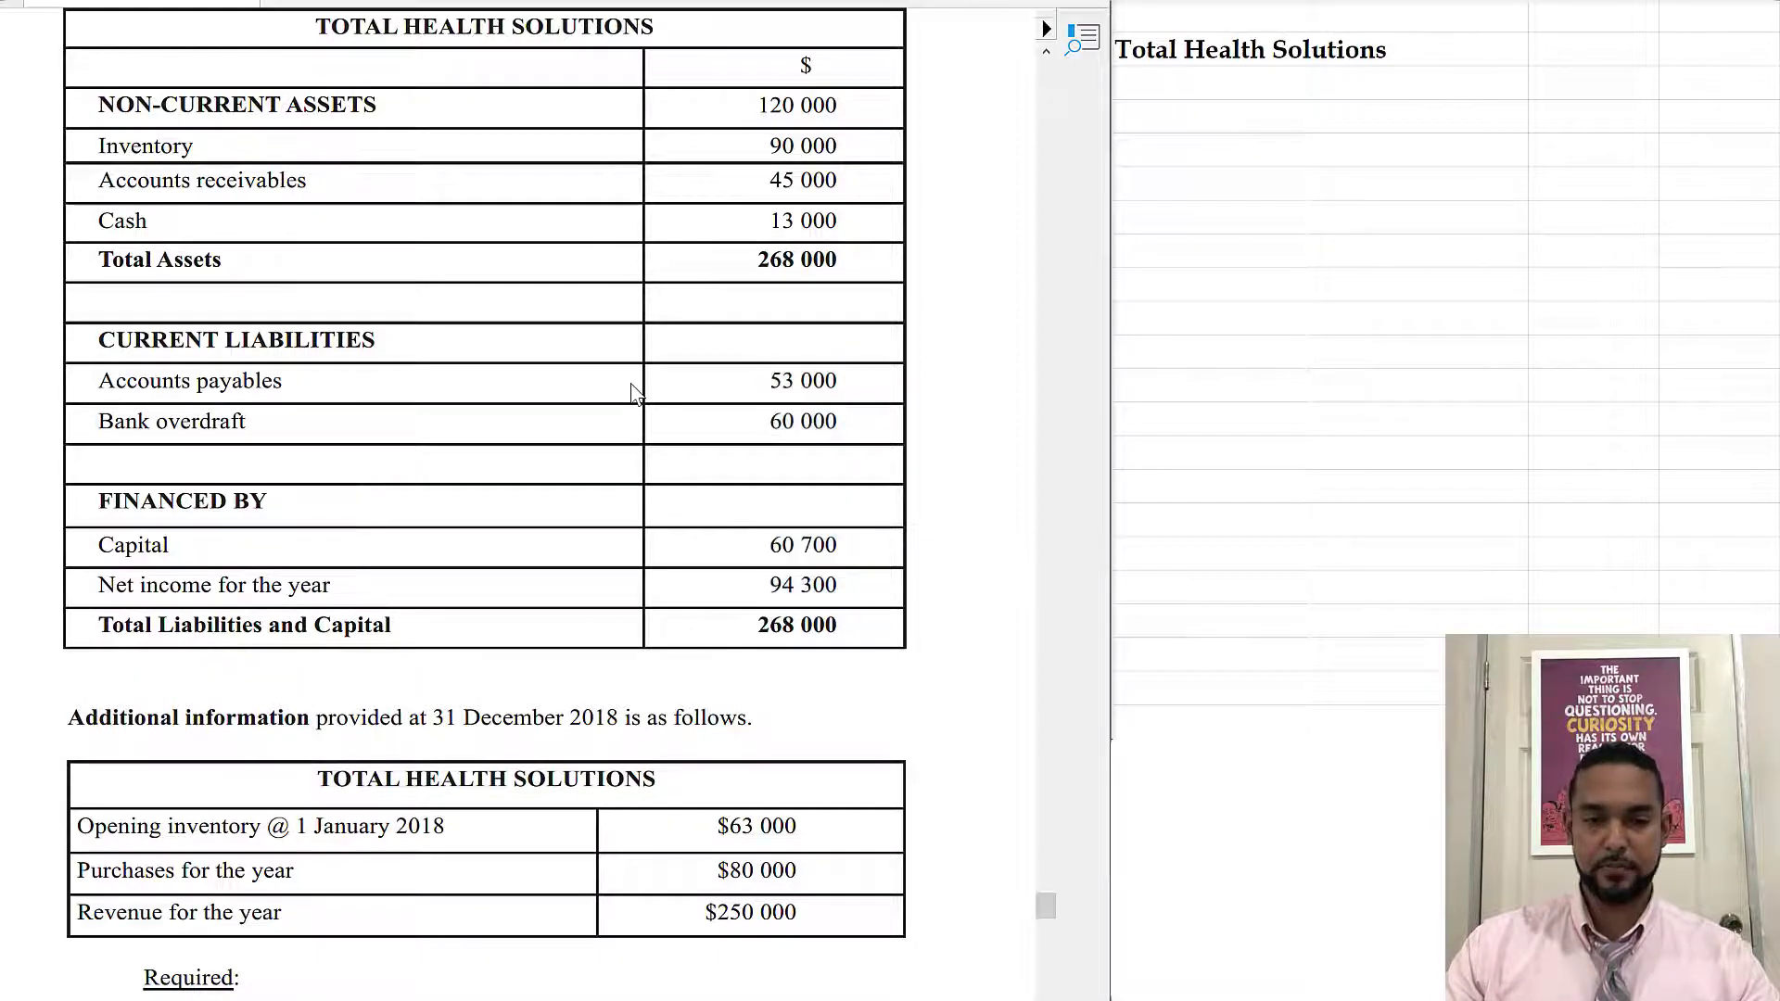
# Step: Read the additional information on opening inventory, purchases and revenue, and the requirement of part (a)
pyautogui.scroll(-7, 494, 586)
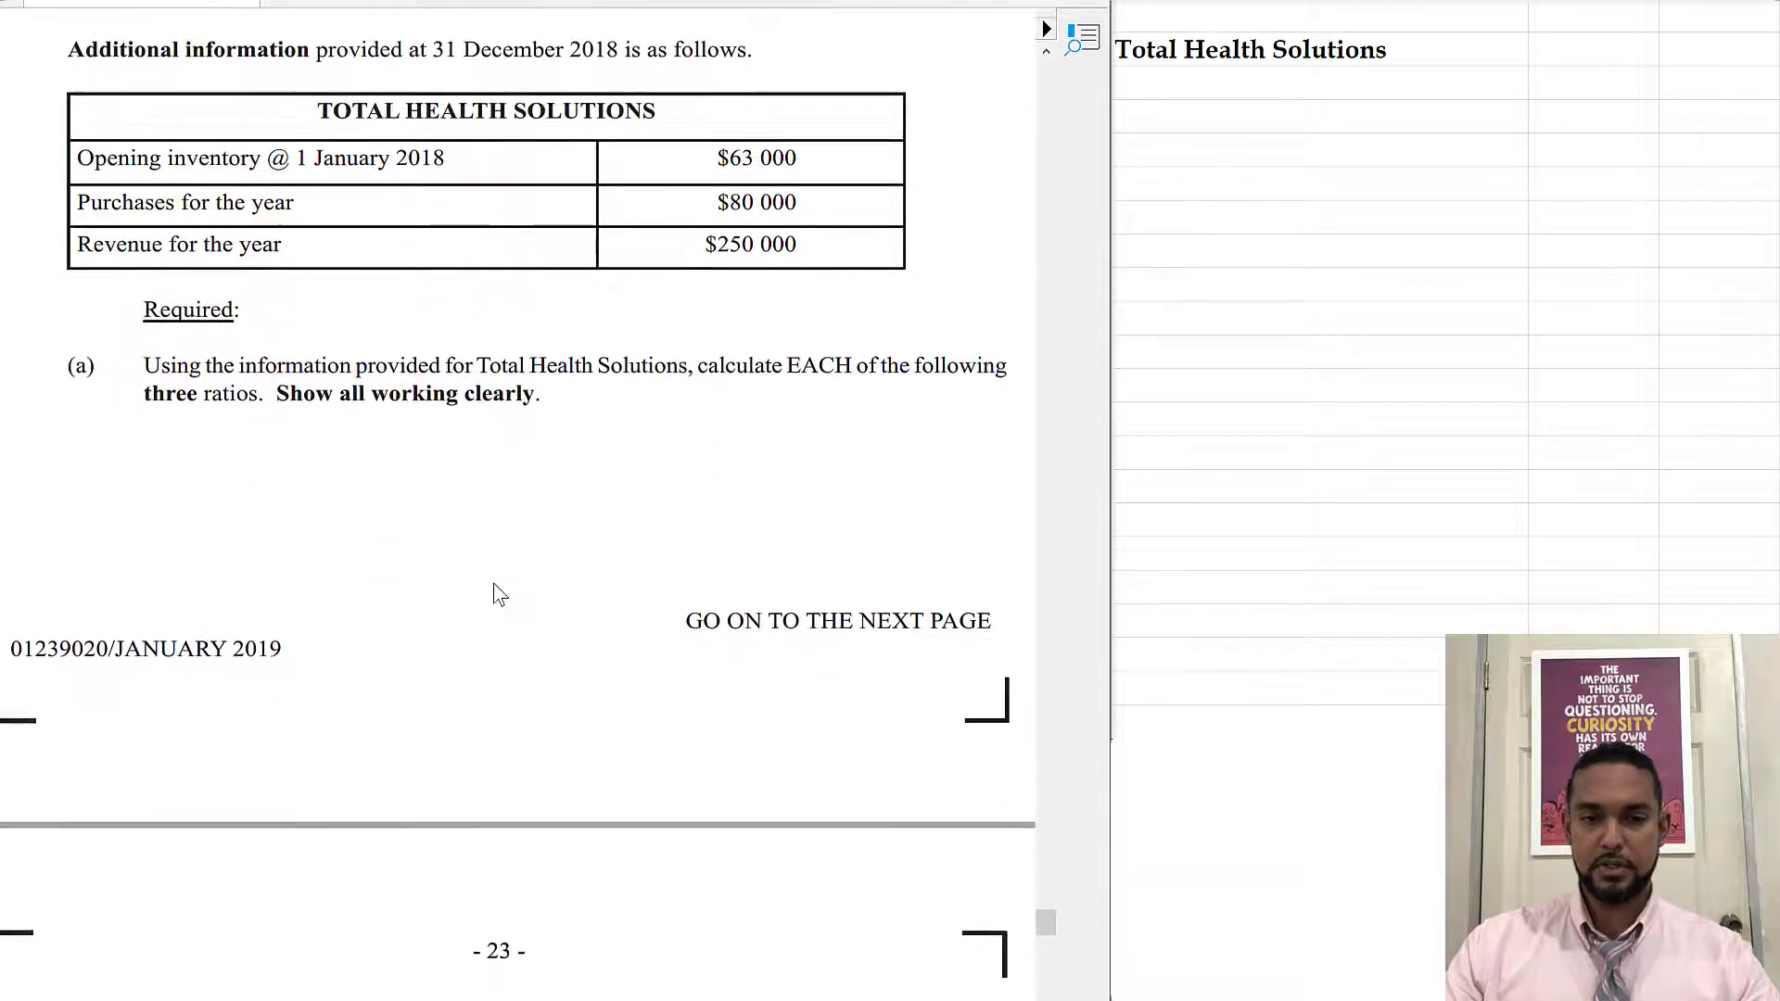
pyautogui.moveTo(57, 157); pyautogui.dragTo(890, 175)
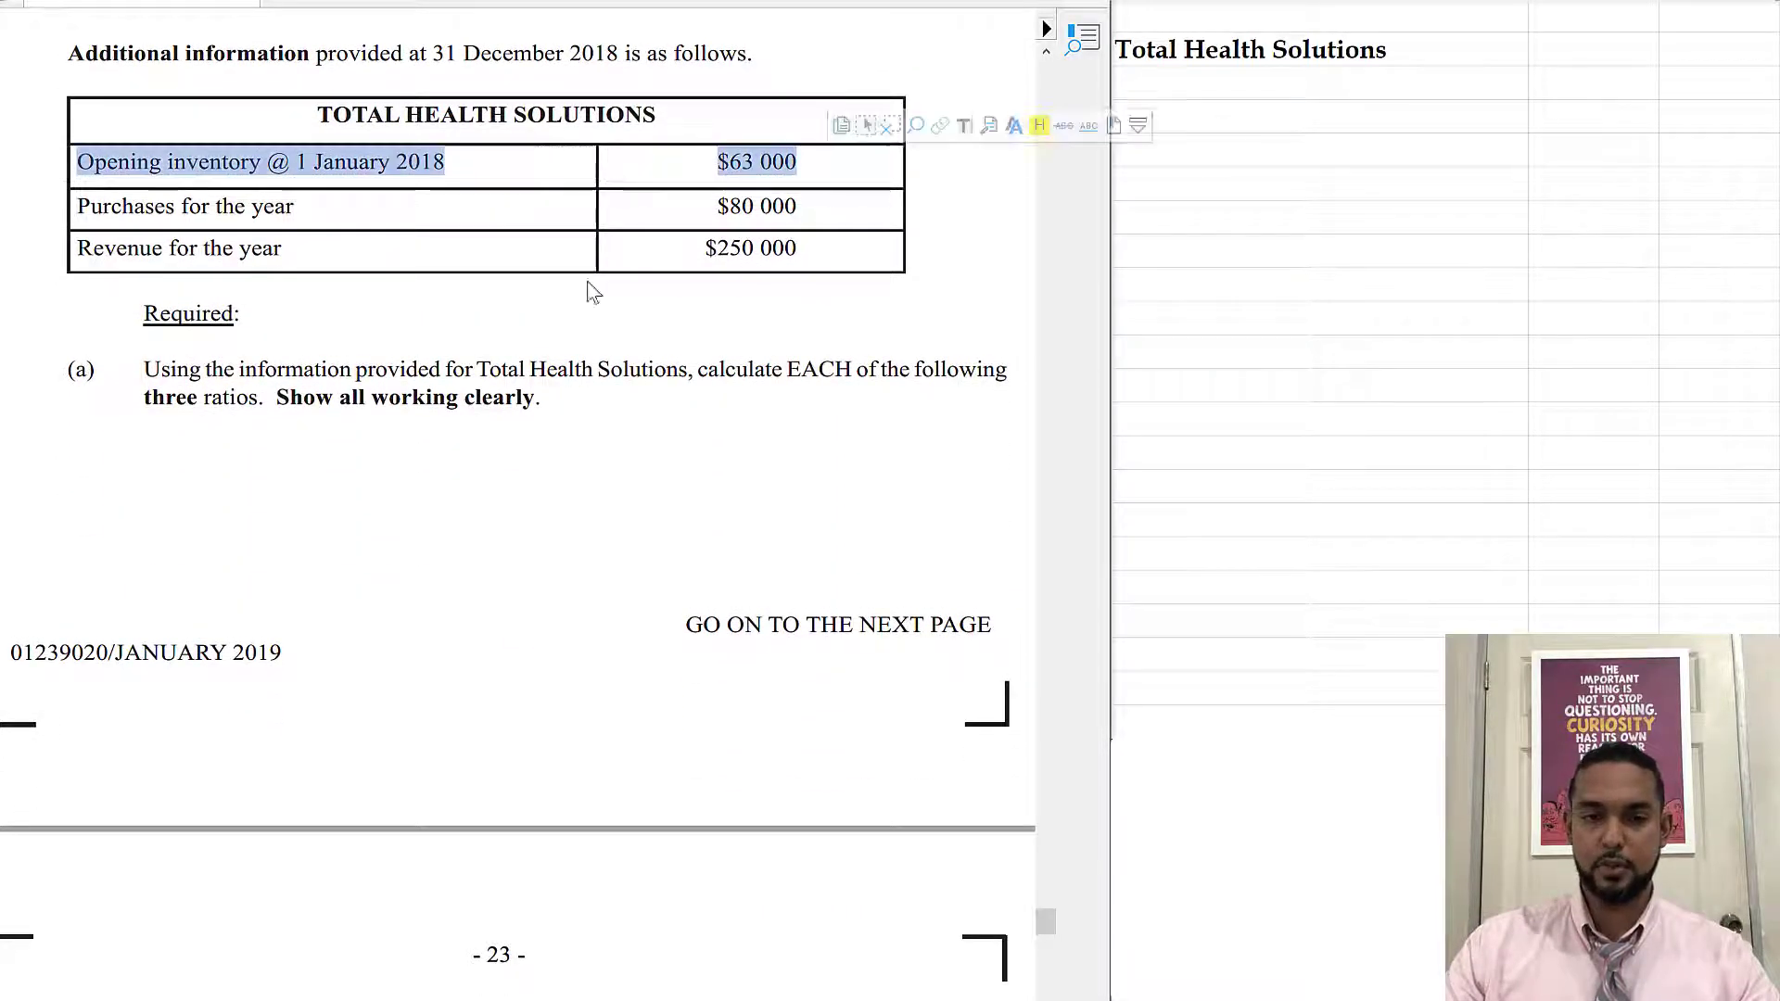
pyautogui.moveTo(48, 192); pyautogui.dragTo(820, 286)
pyautogui.click(119, 373)
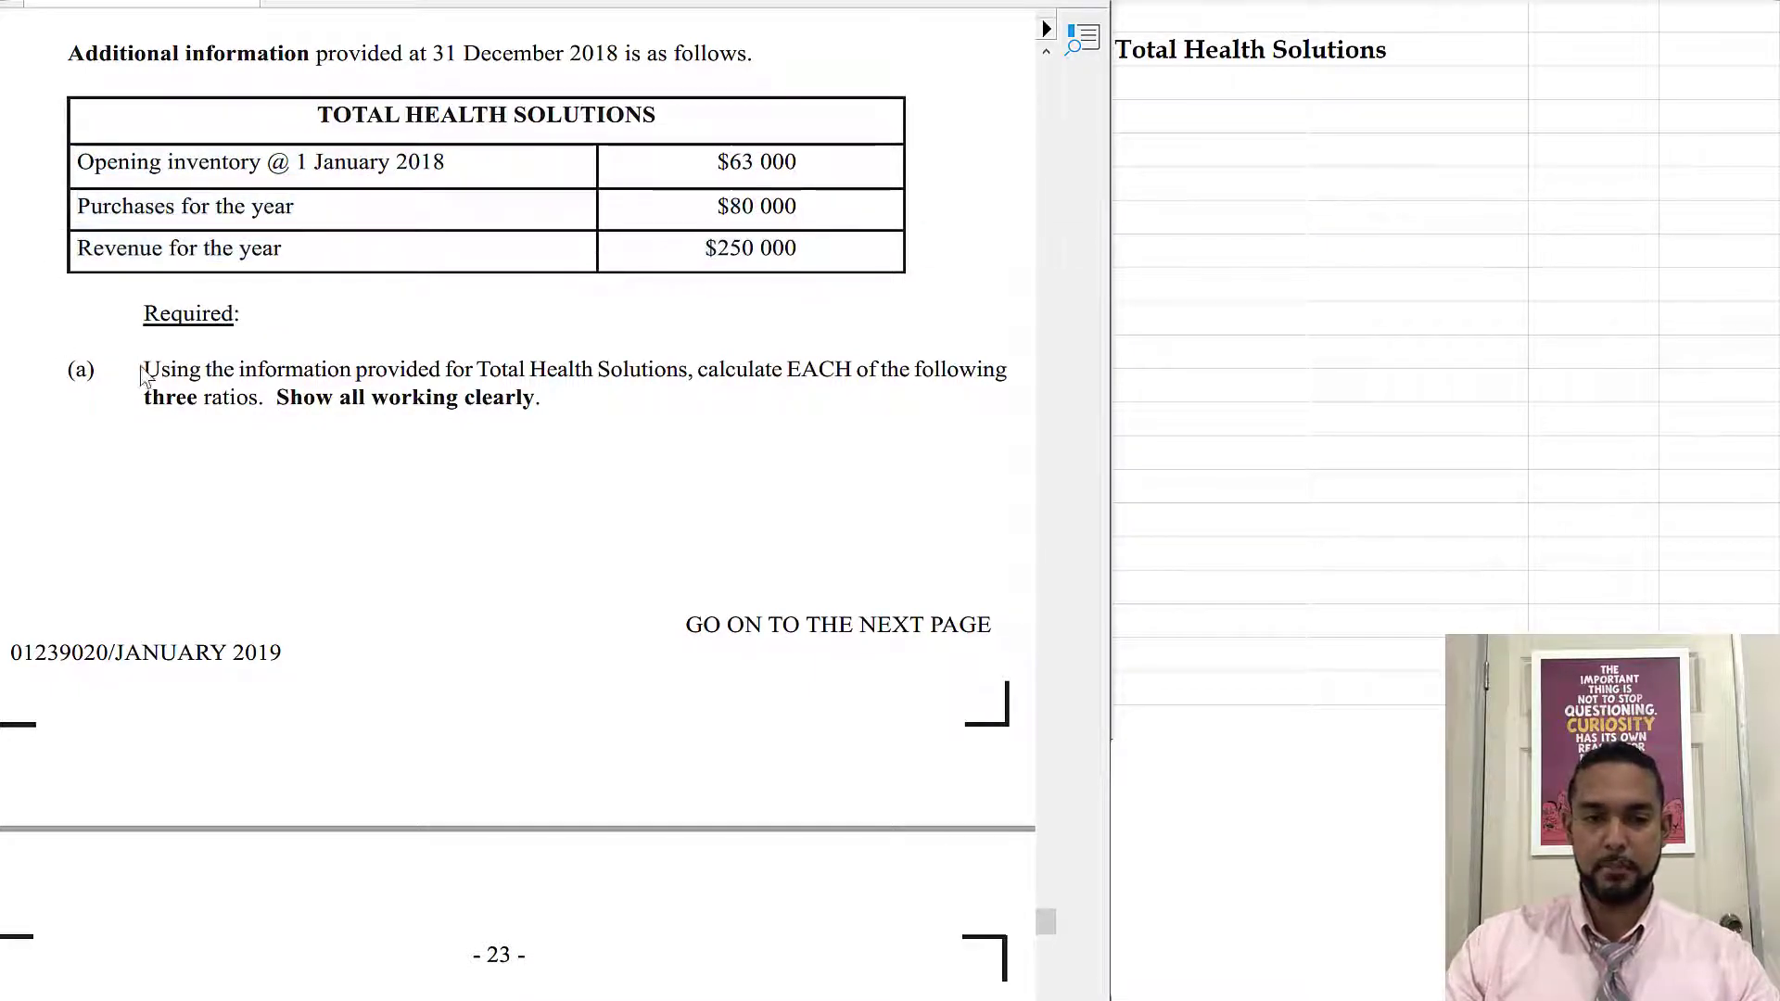
pyautogui.moveTo(115, 358); pyautogui.dragTo(949, 447)
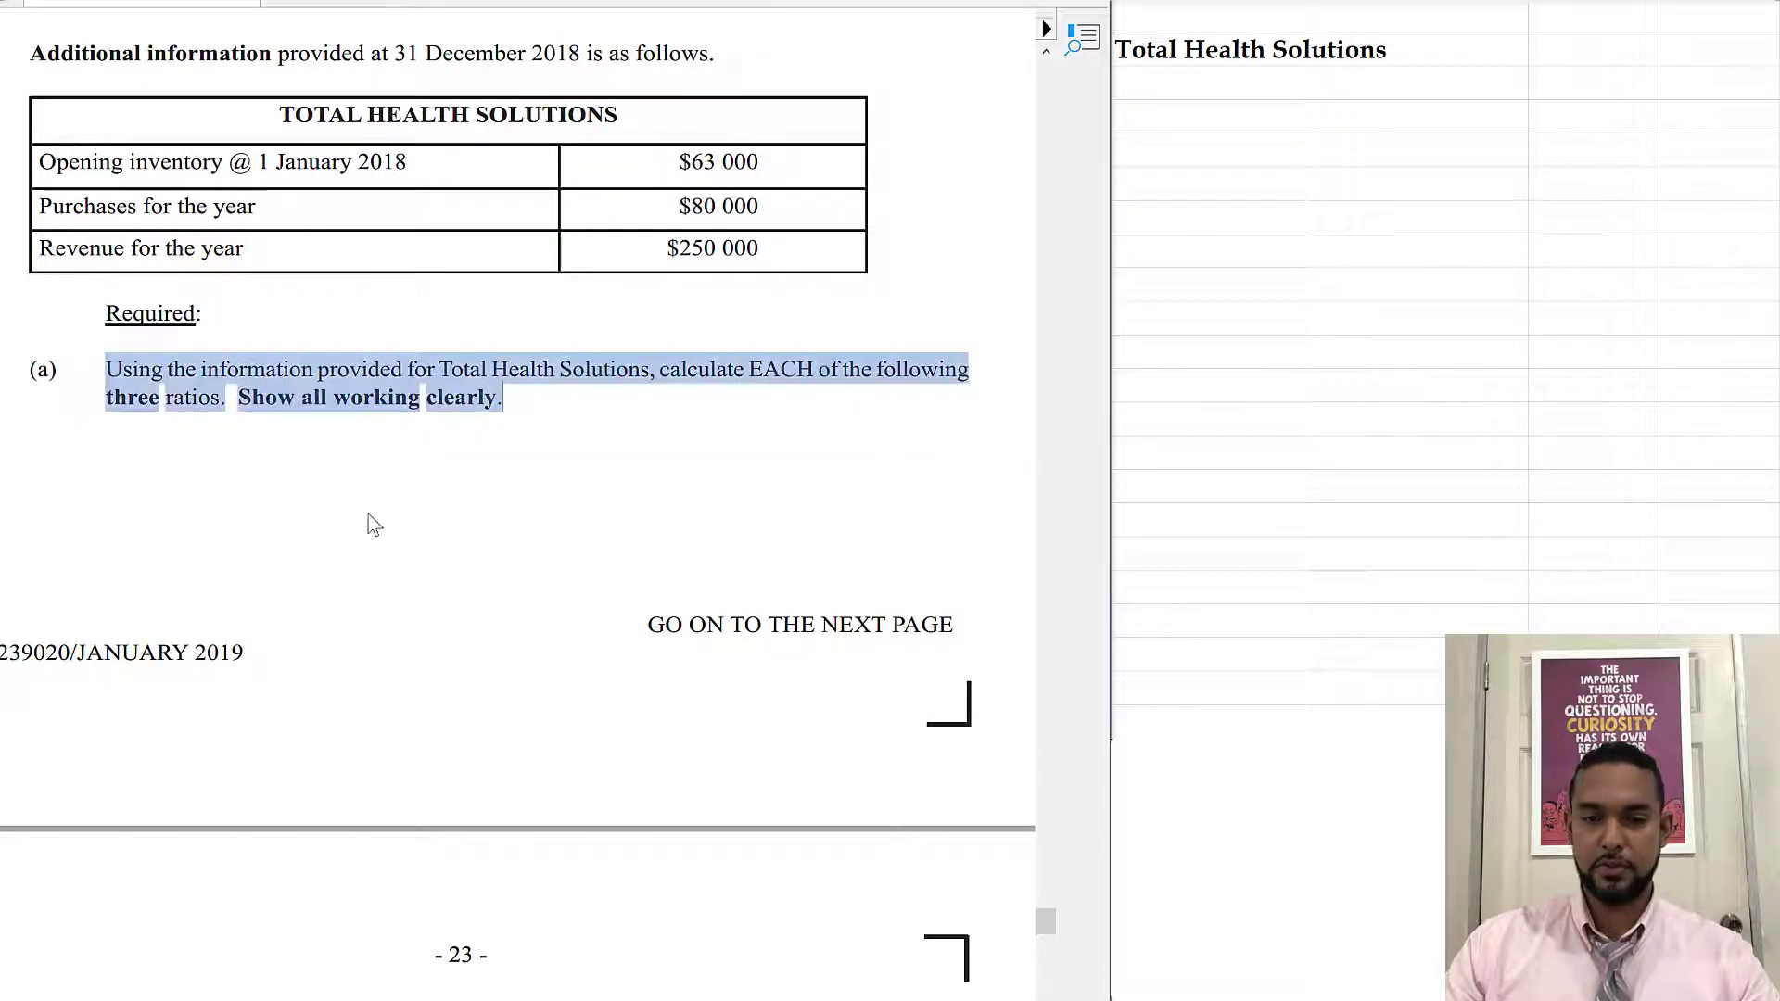
pyautogui.click(81, 467)
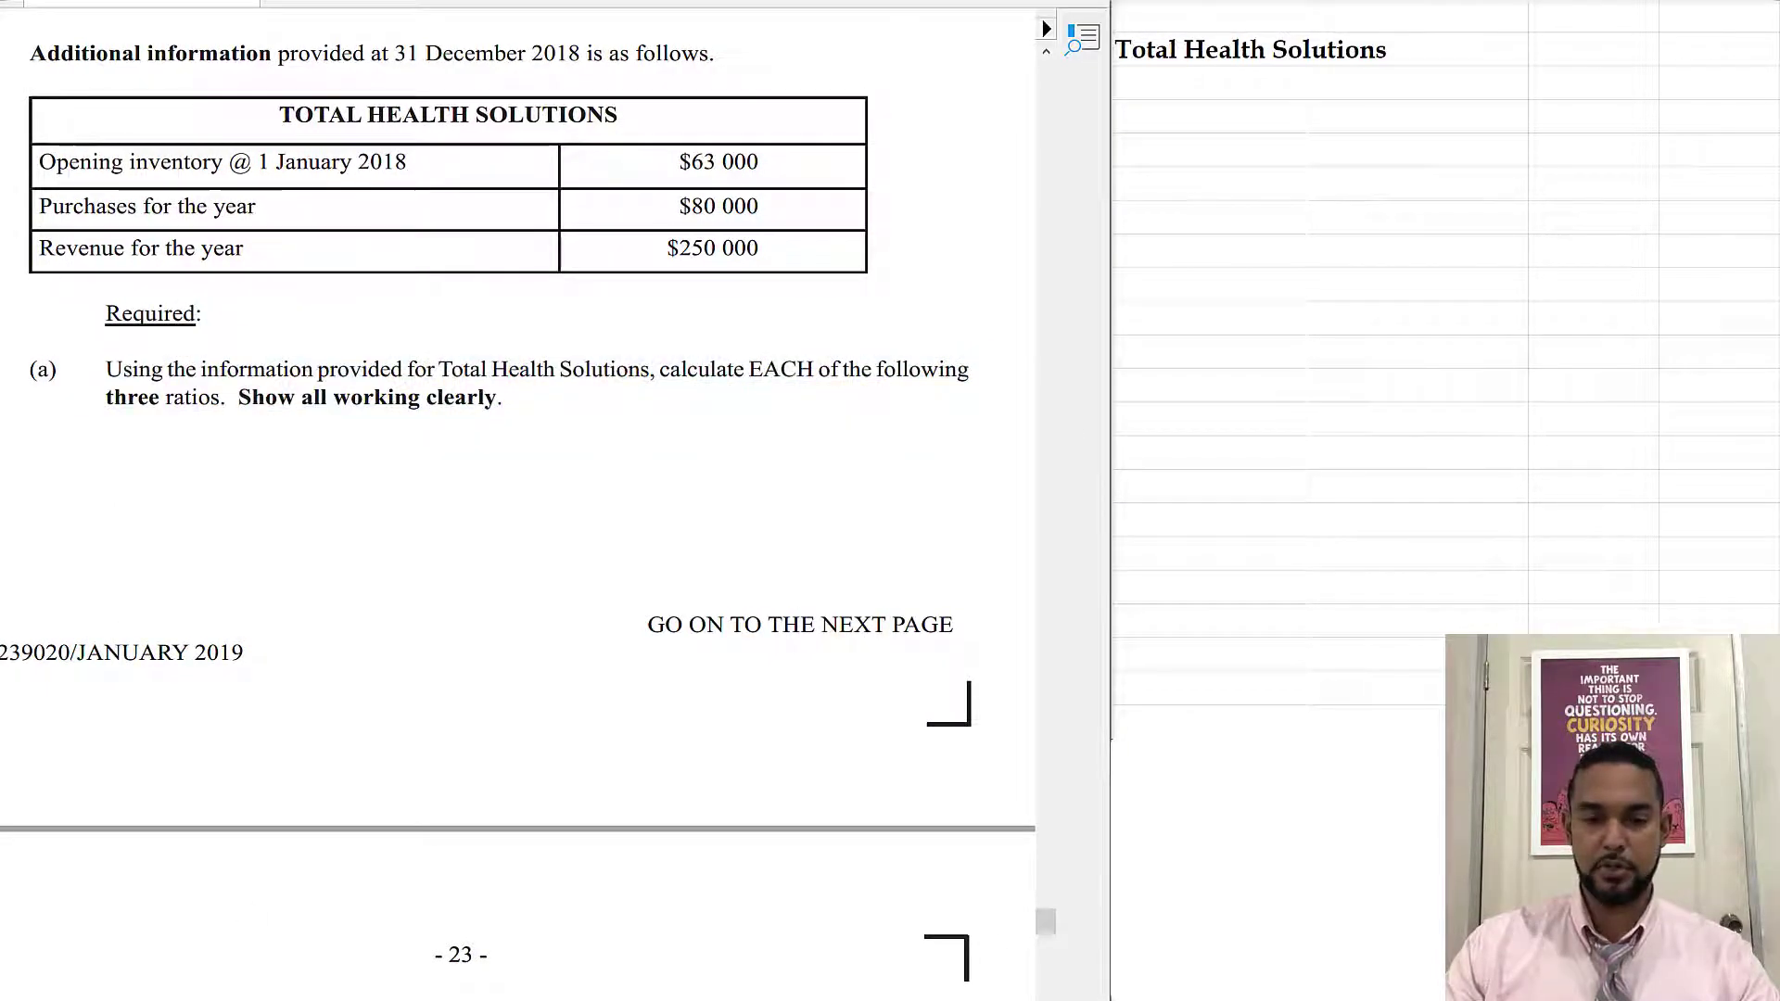
pyautogui.hscroll(-2, 518, 501)
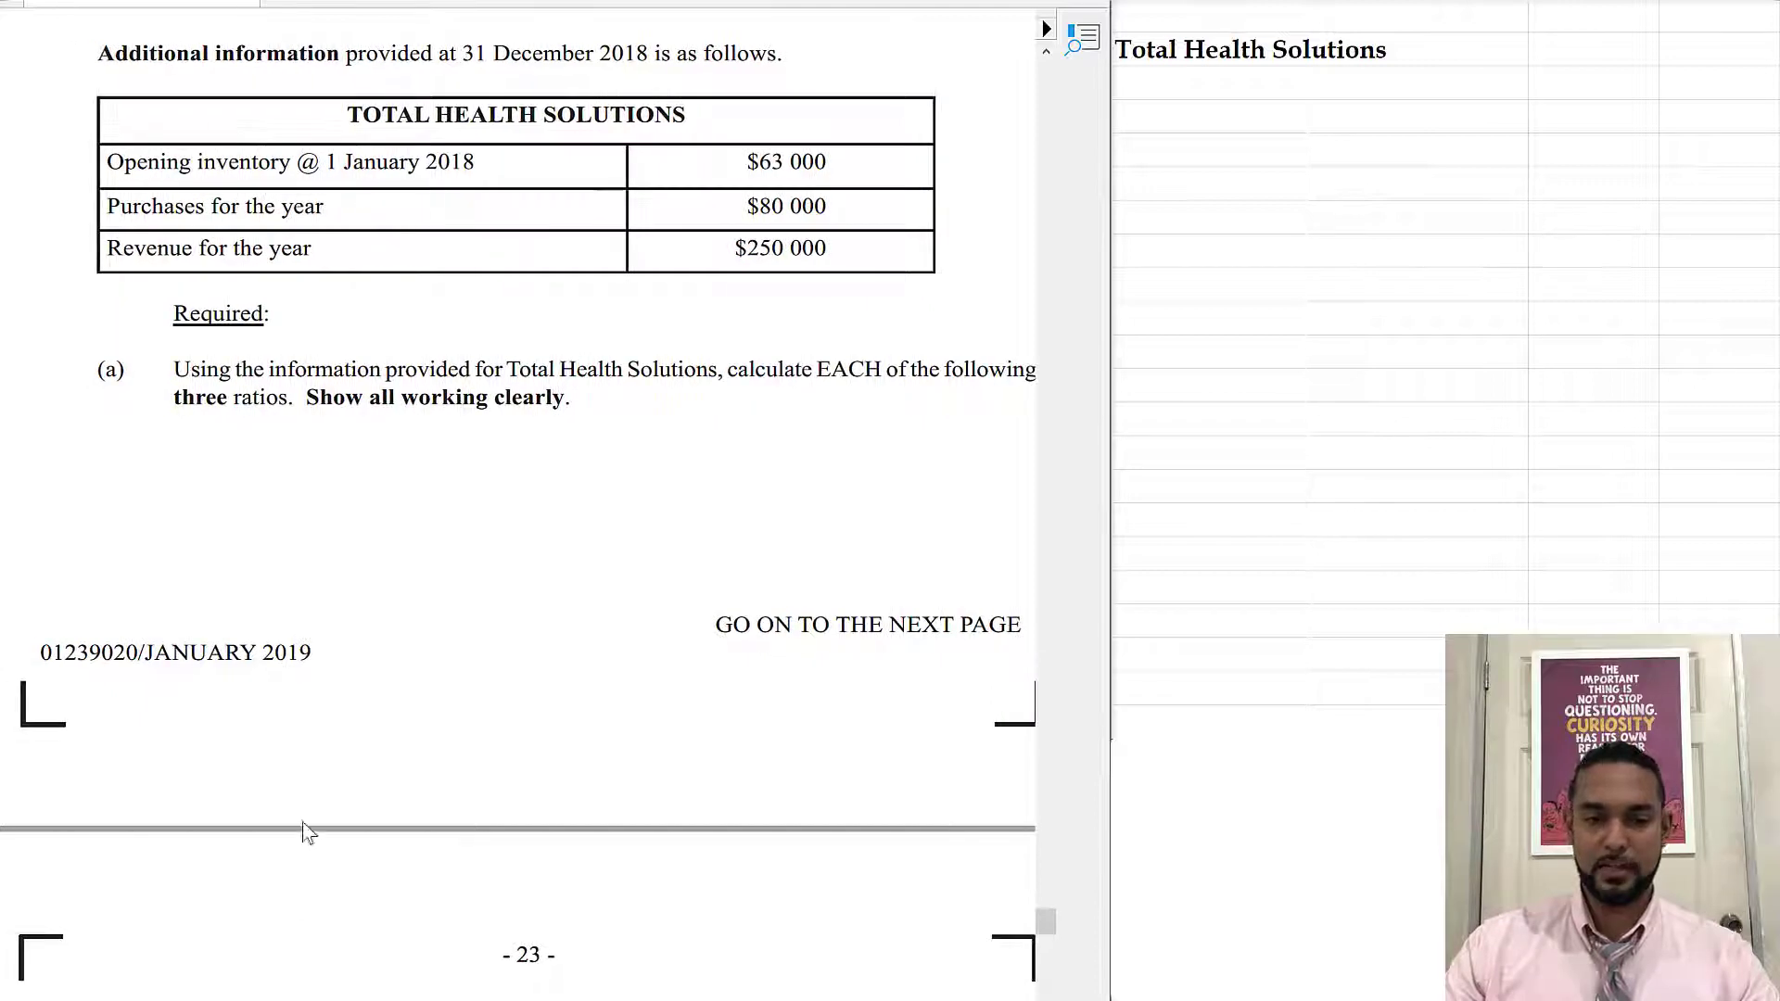
# Step: Review the three ratios asked for in part (a), their marks and the CariHealth Foods comparison ratios
pyautogui.scroll(-8, 315, 768)
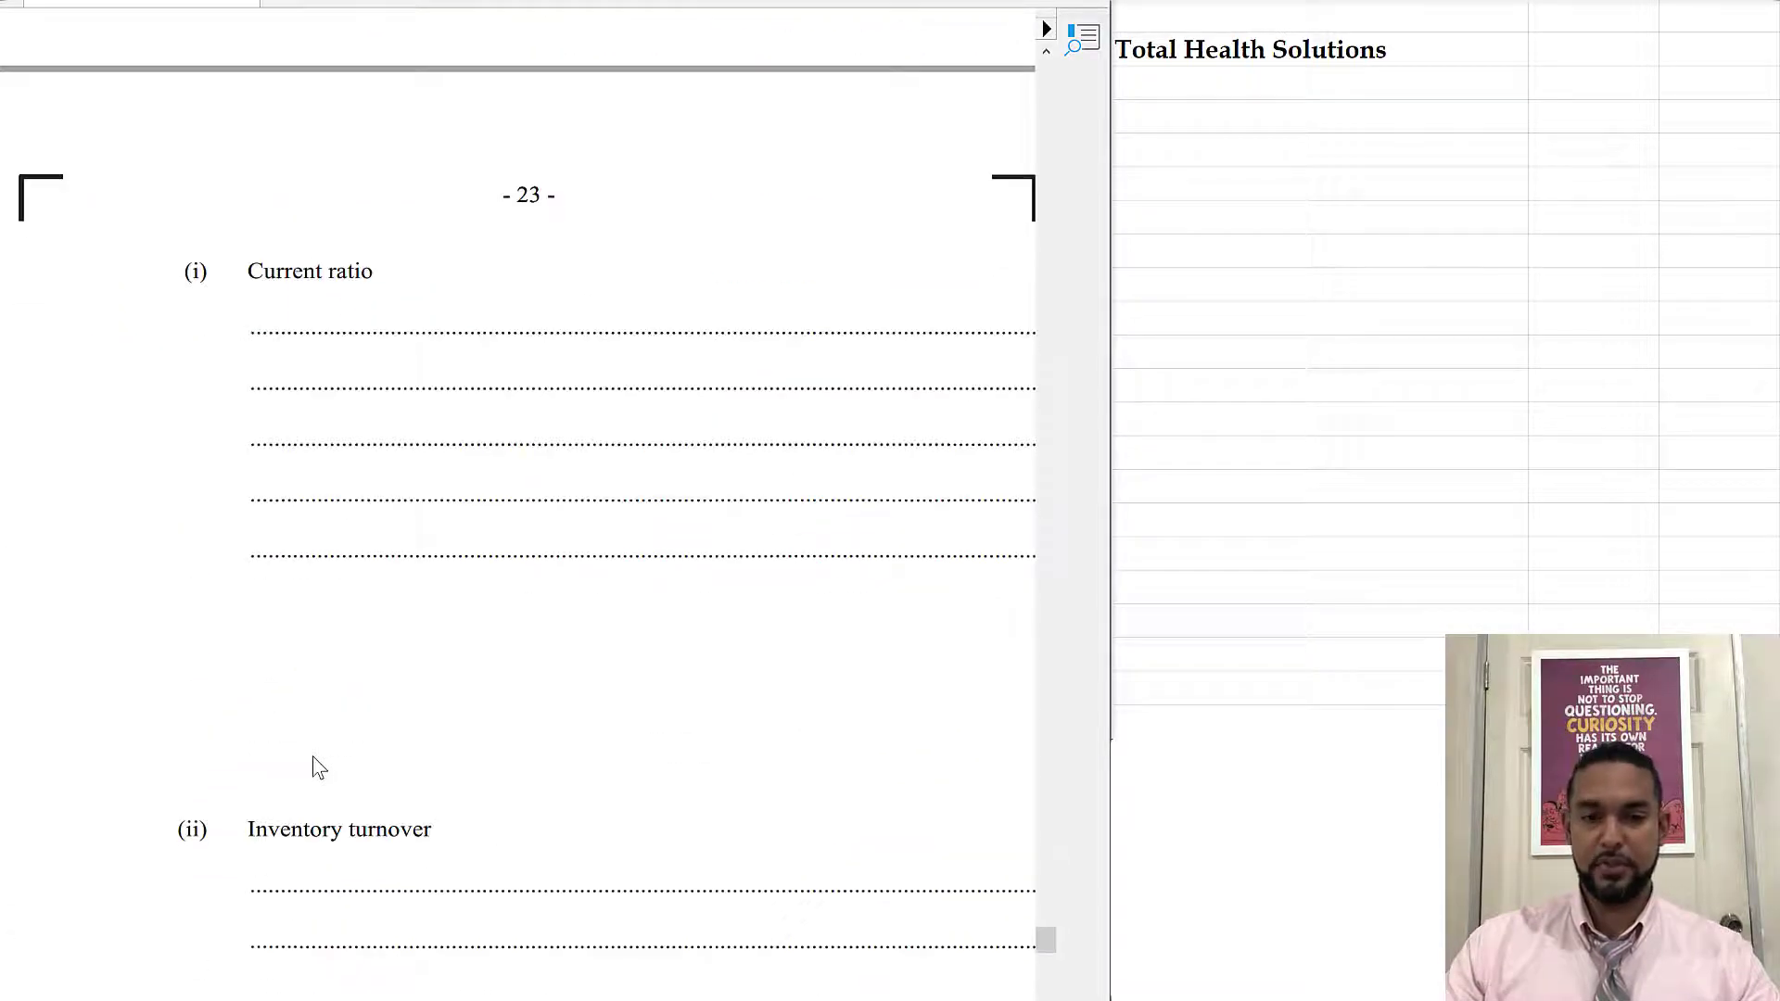
pyautogui.scroll(-1, 315, 768)
pyautogui.scroll(-1, 315, 758)
pyautogui.scroll(-14, 315, 757)
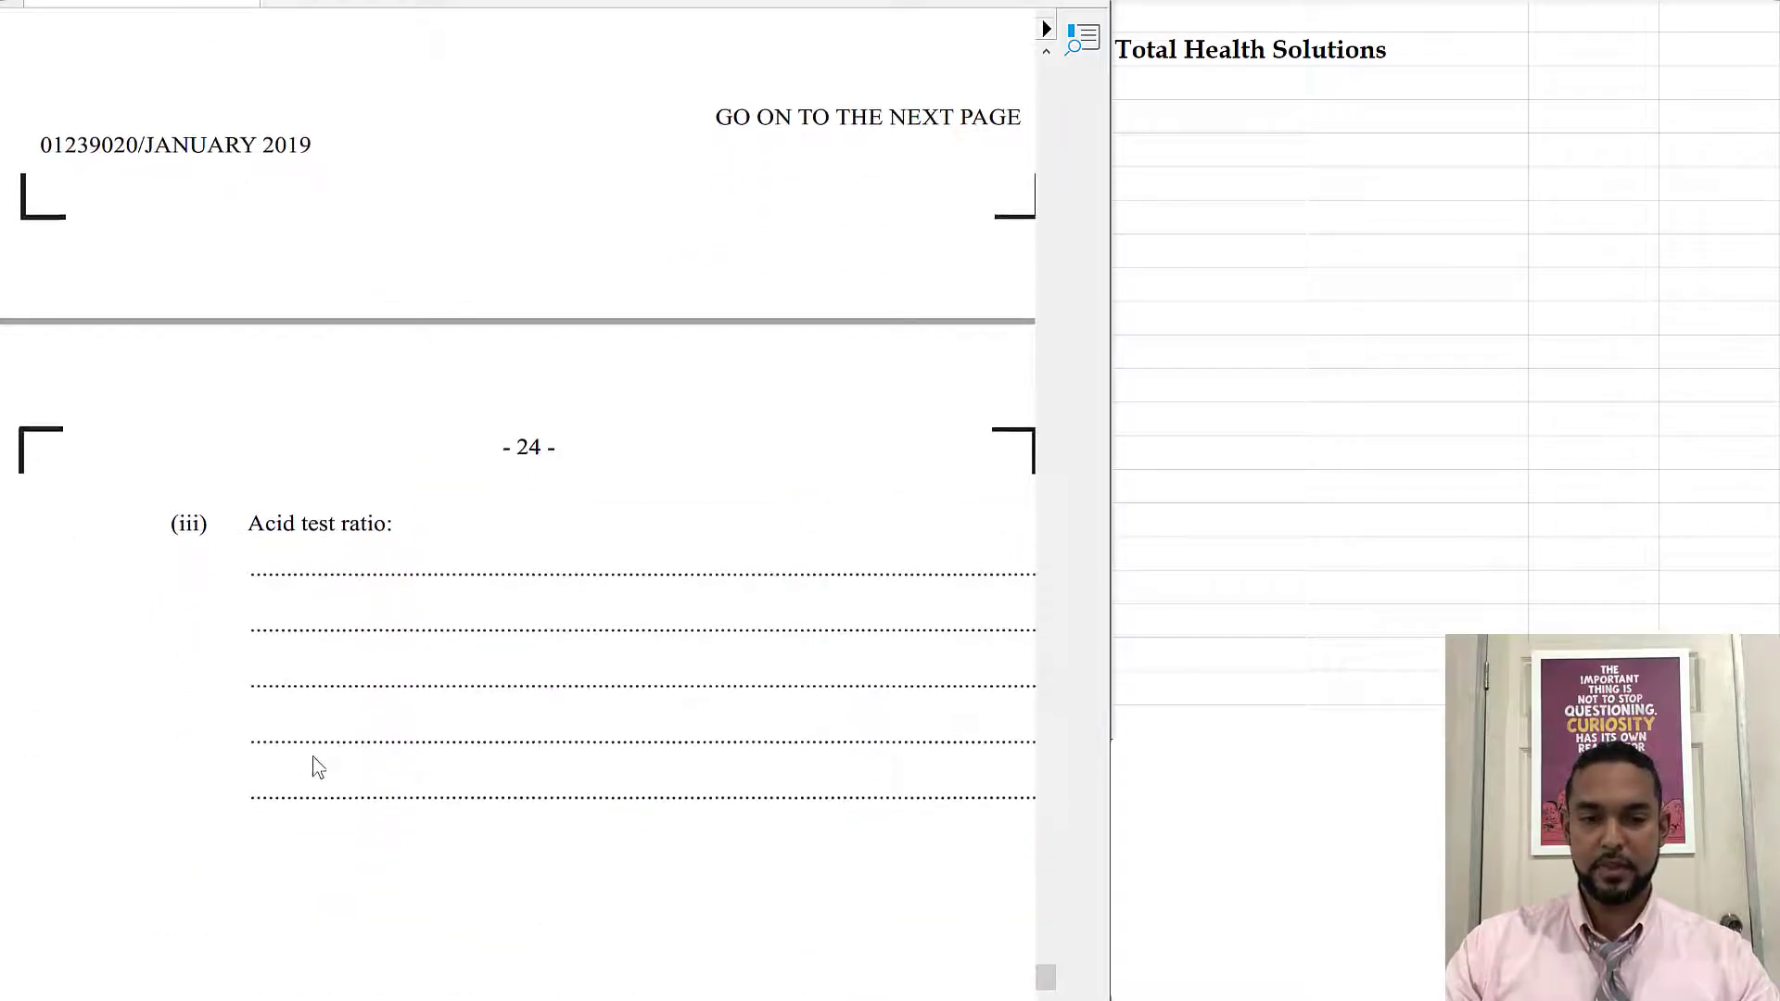
pyautogui.scroll(-3, 315, 767)
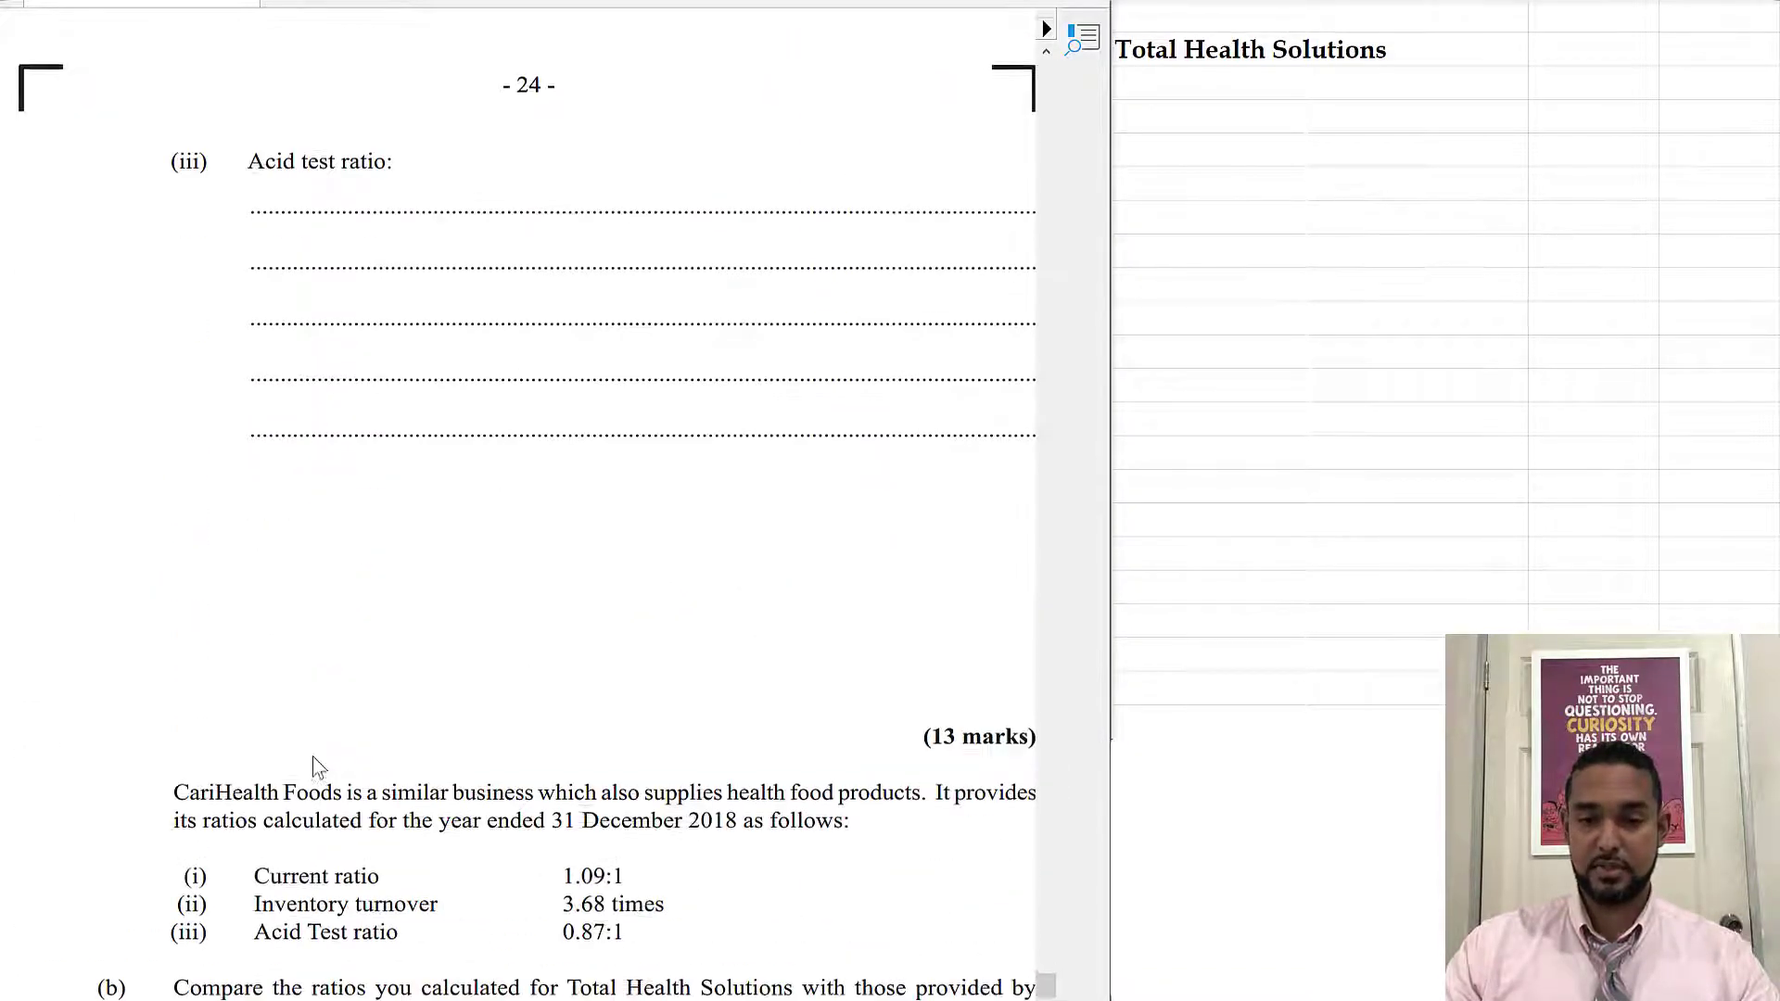
pyautogui.scroll(-1, 315, 768)
pyautogui.moveTo(960, 702); pyautogui.dragTo(984, 719)
pyautogui.click(628, 687)
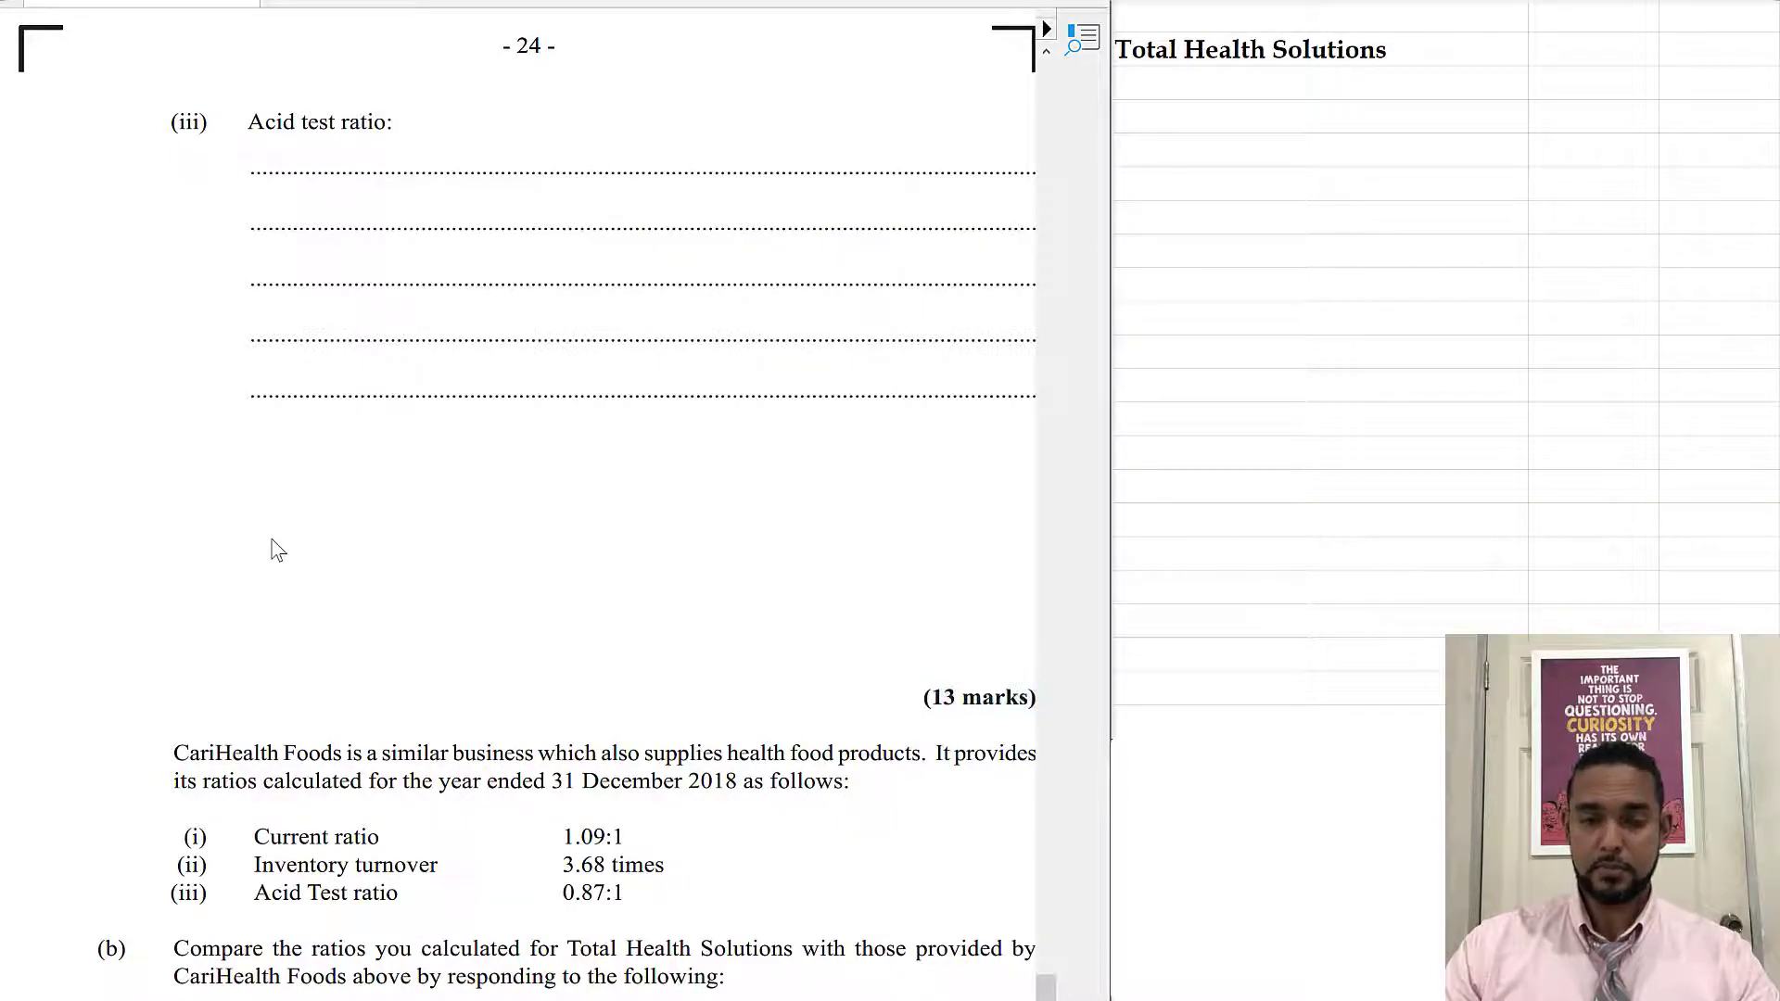
# Step: Enter the heading "Calculation of current ratio" and current assets of 148,000 in the worksheet, and highlight the inventory, receivables and cash figures in the statement
pyautogui.scroll(15, 278, 551)
pyautogui.scroll(15, 279, 551)
pyautogui.scroll(5, 278, 551)
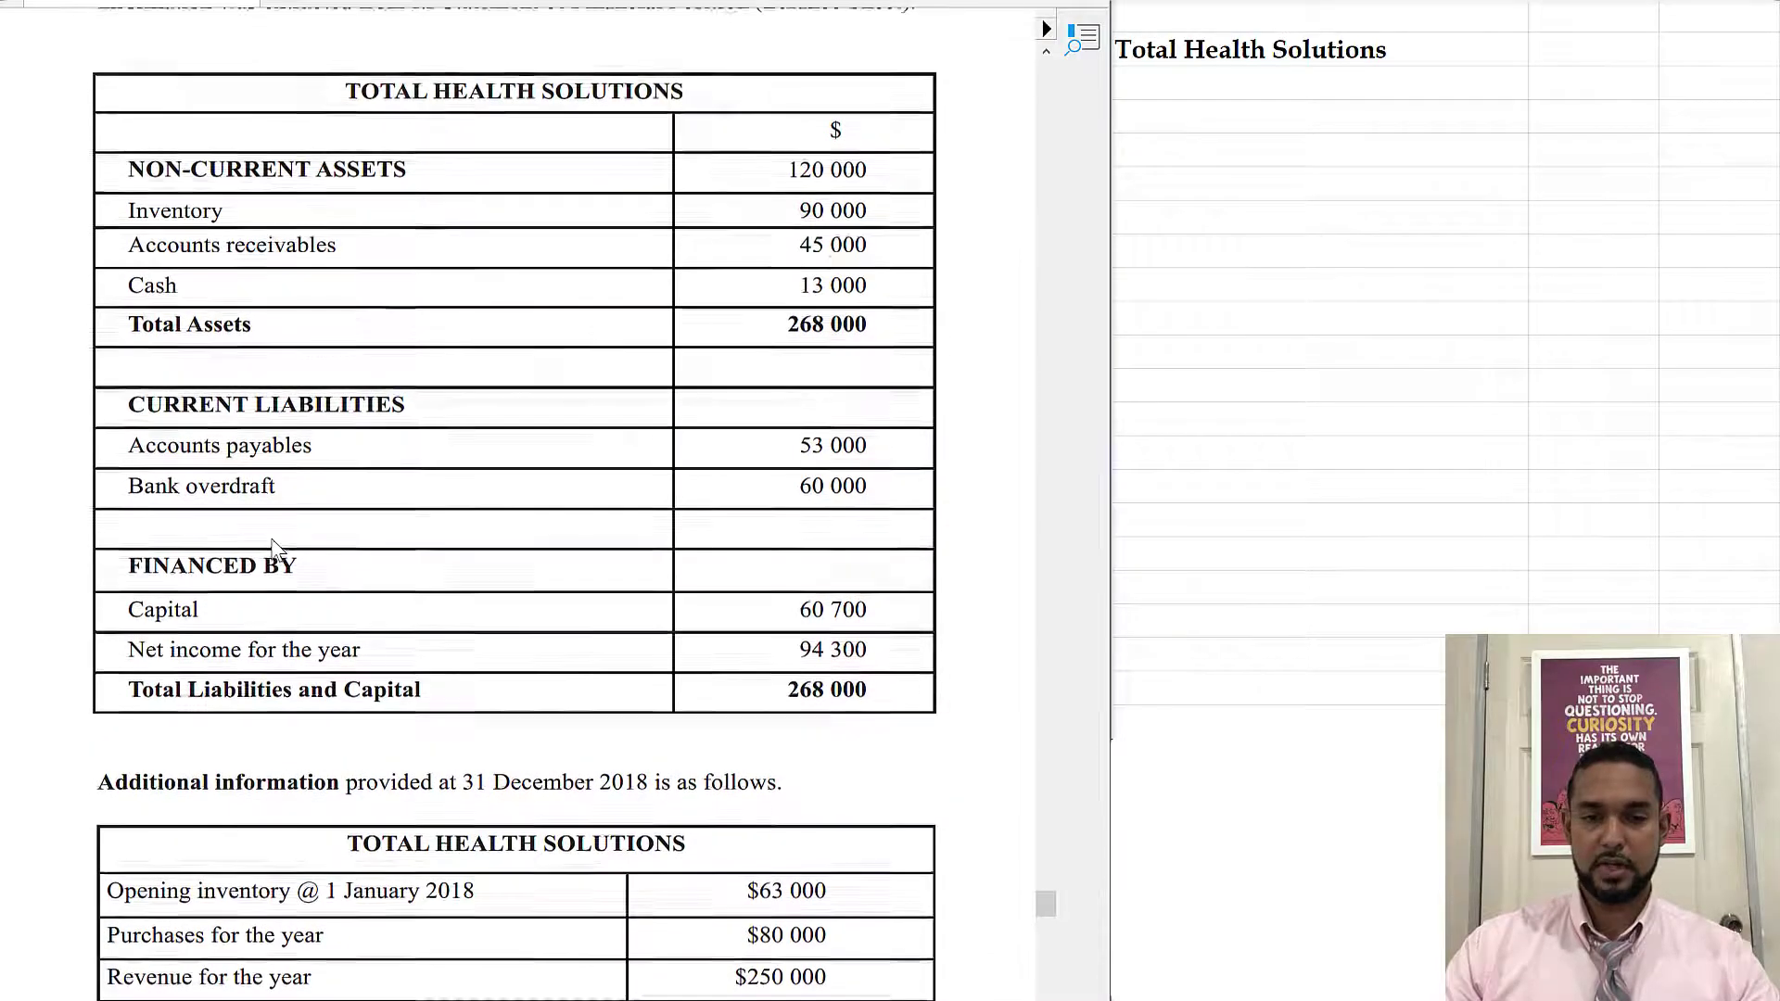
pyautogui.scroll(-1, 278, 550)
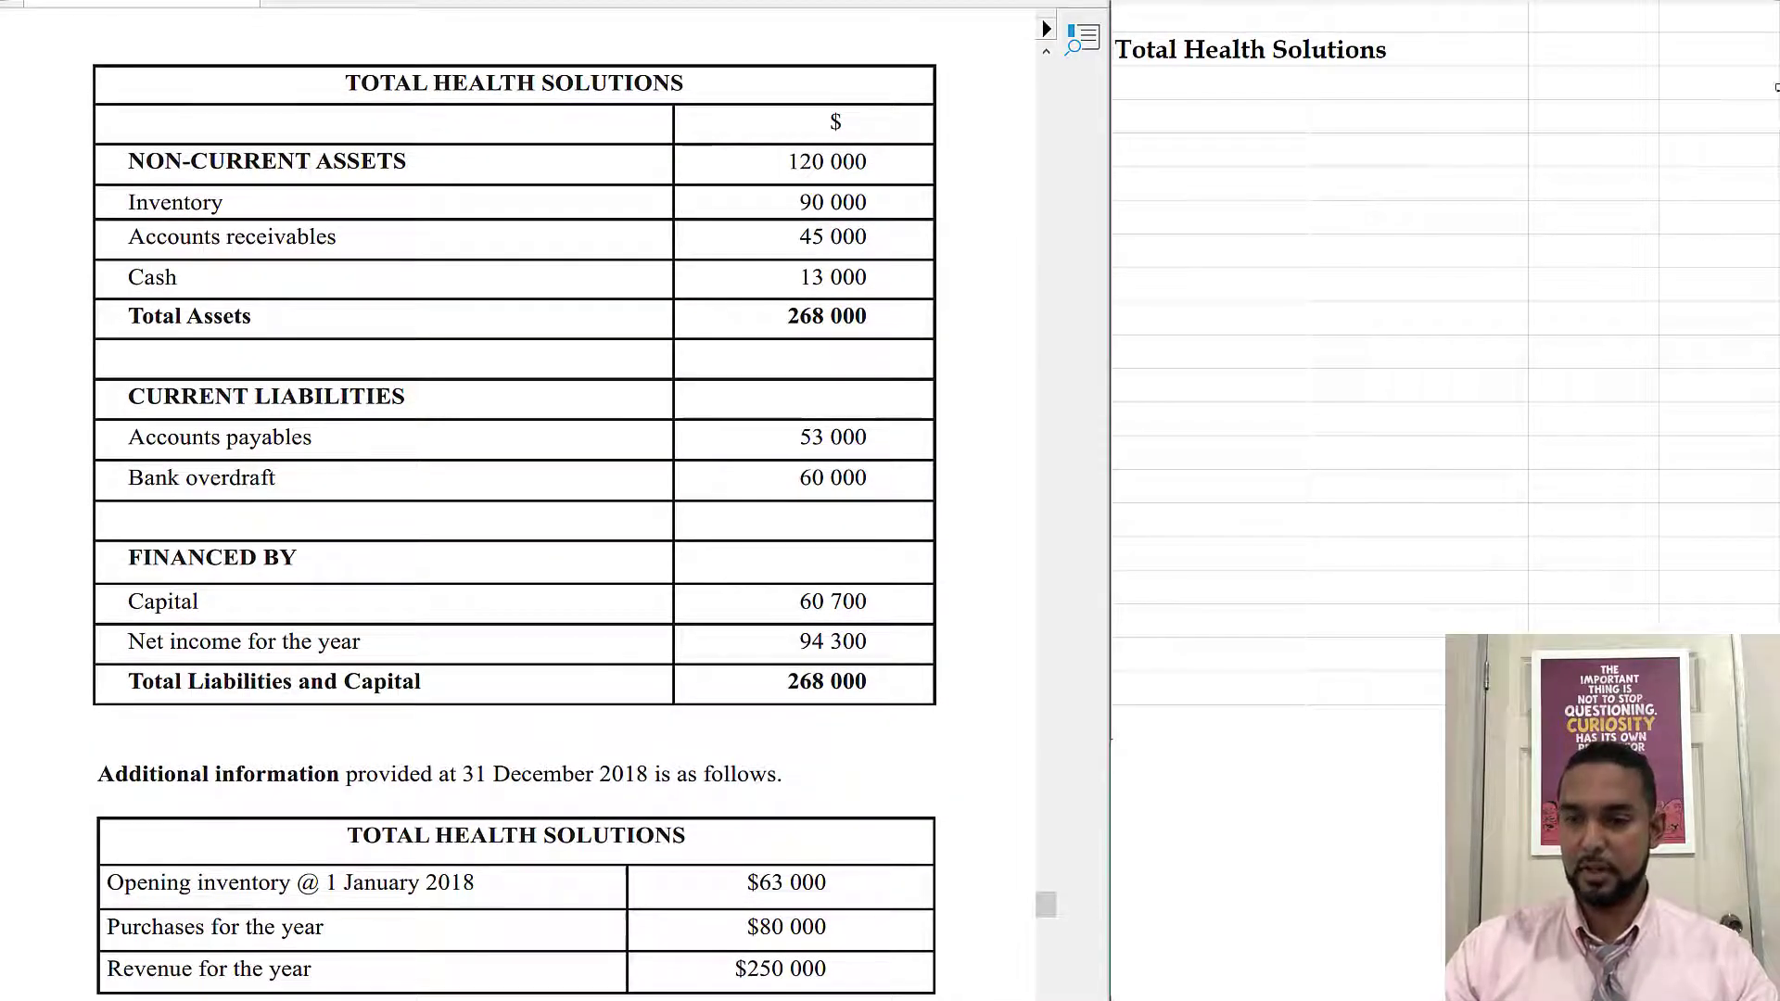
pyautogui.click(1778, 82)
pyautogui.press('Down')
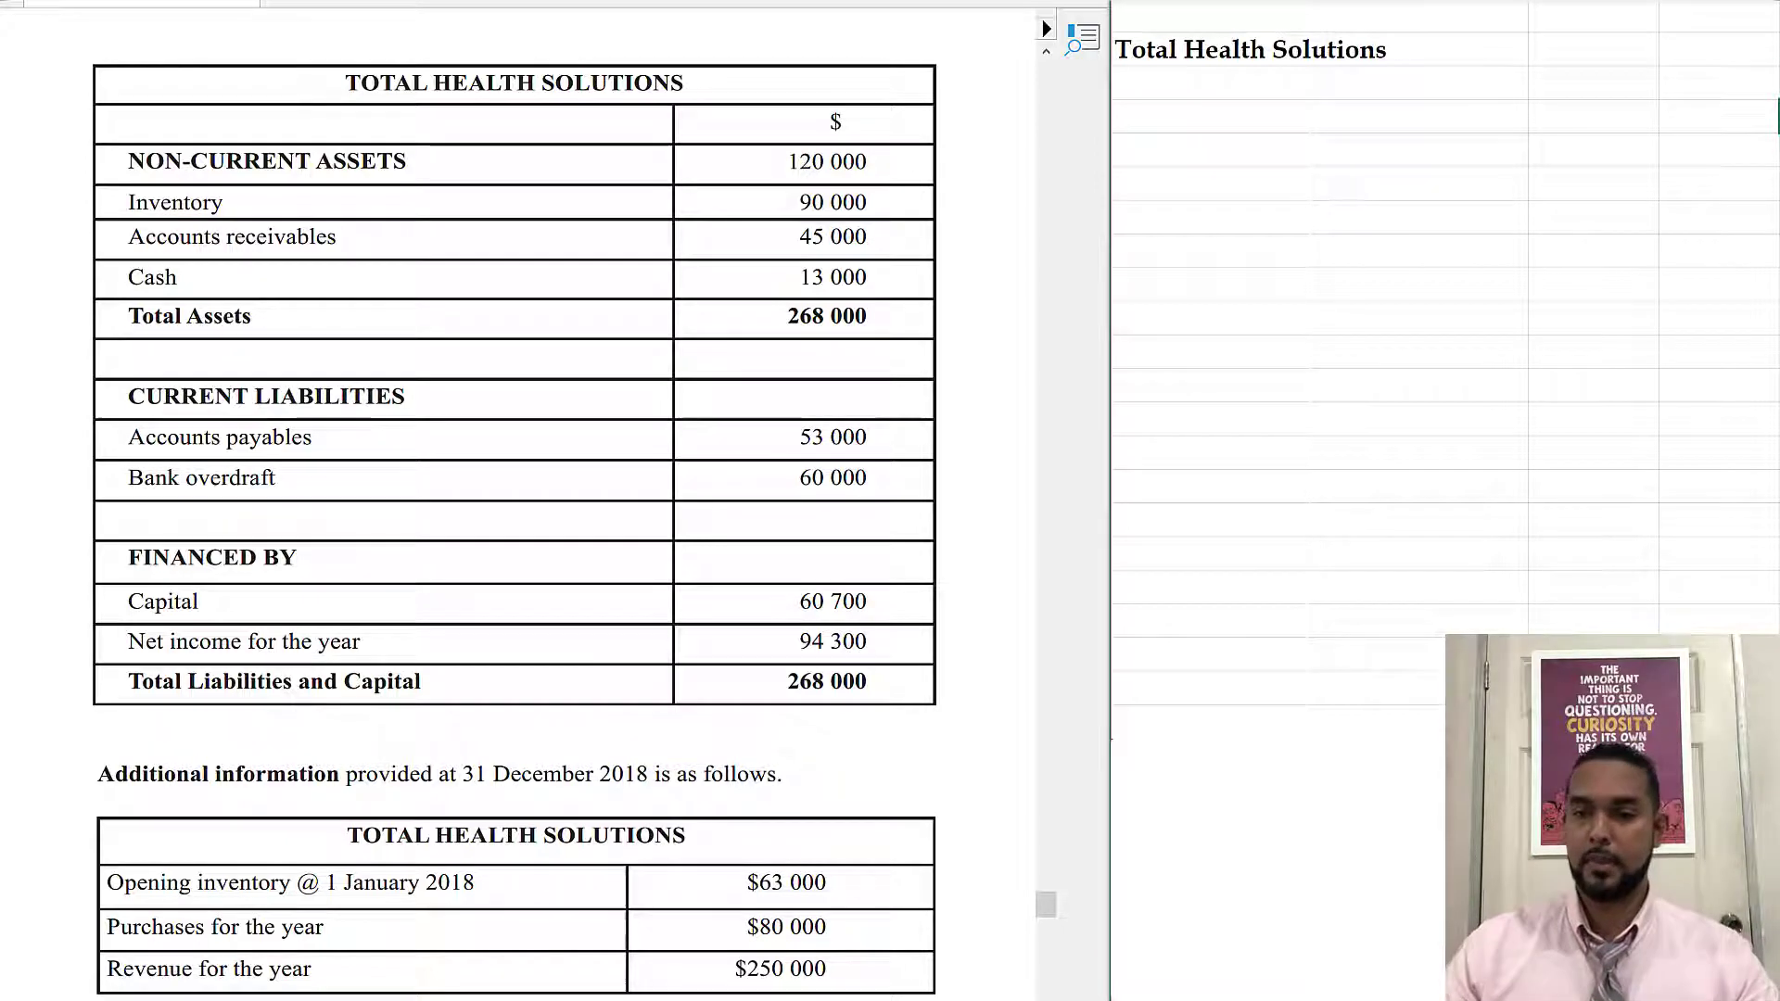
pyautogui.press('Return')
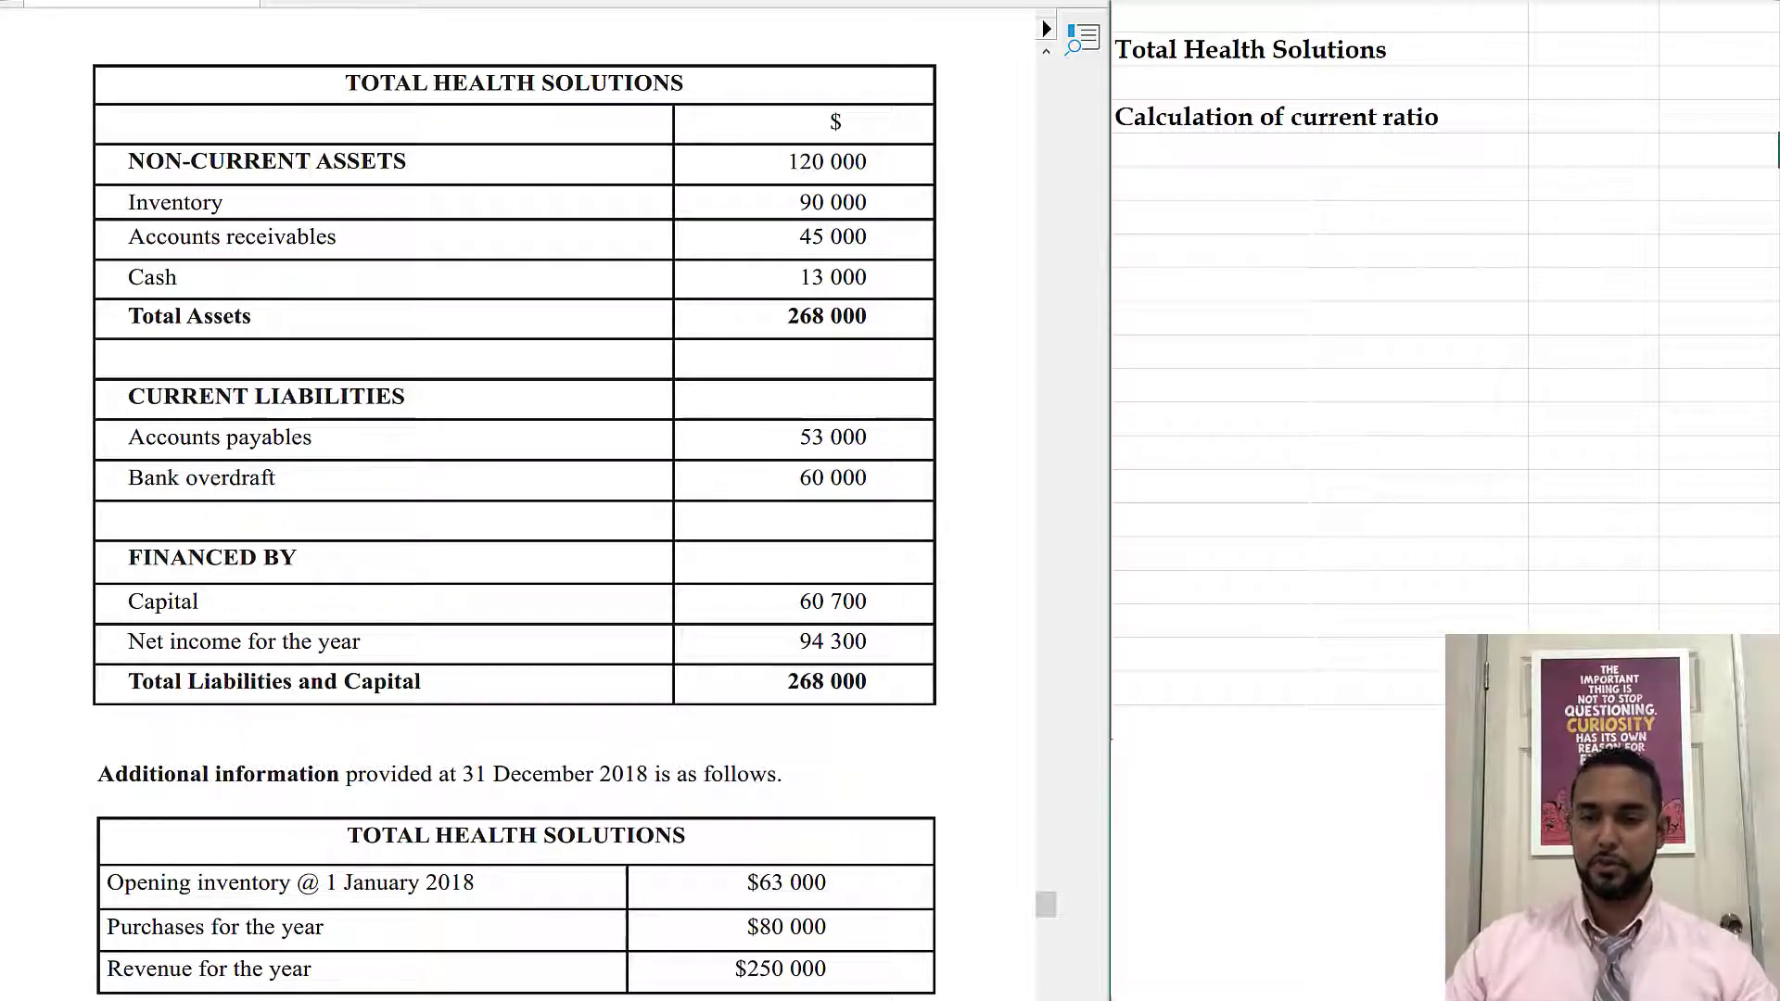
pyautogui.write('Current assets\t148,000')
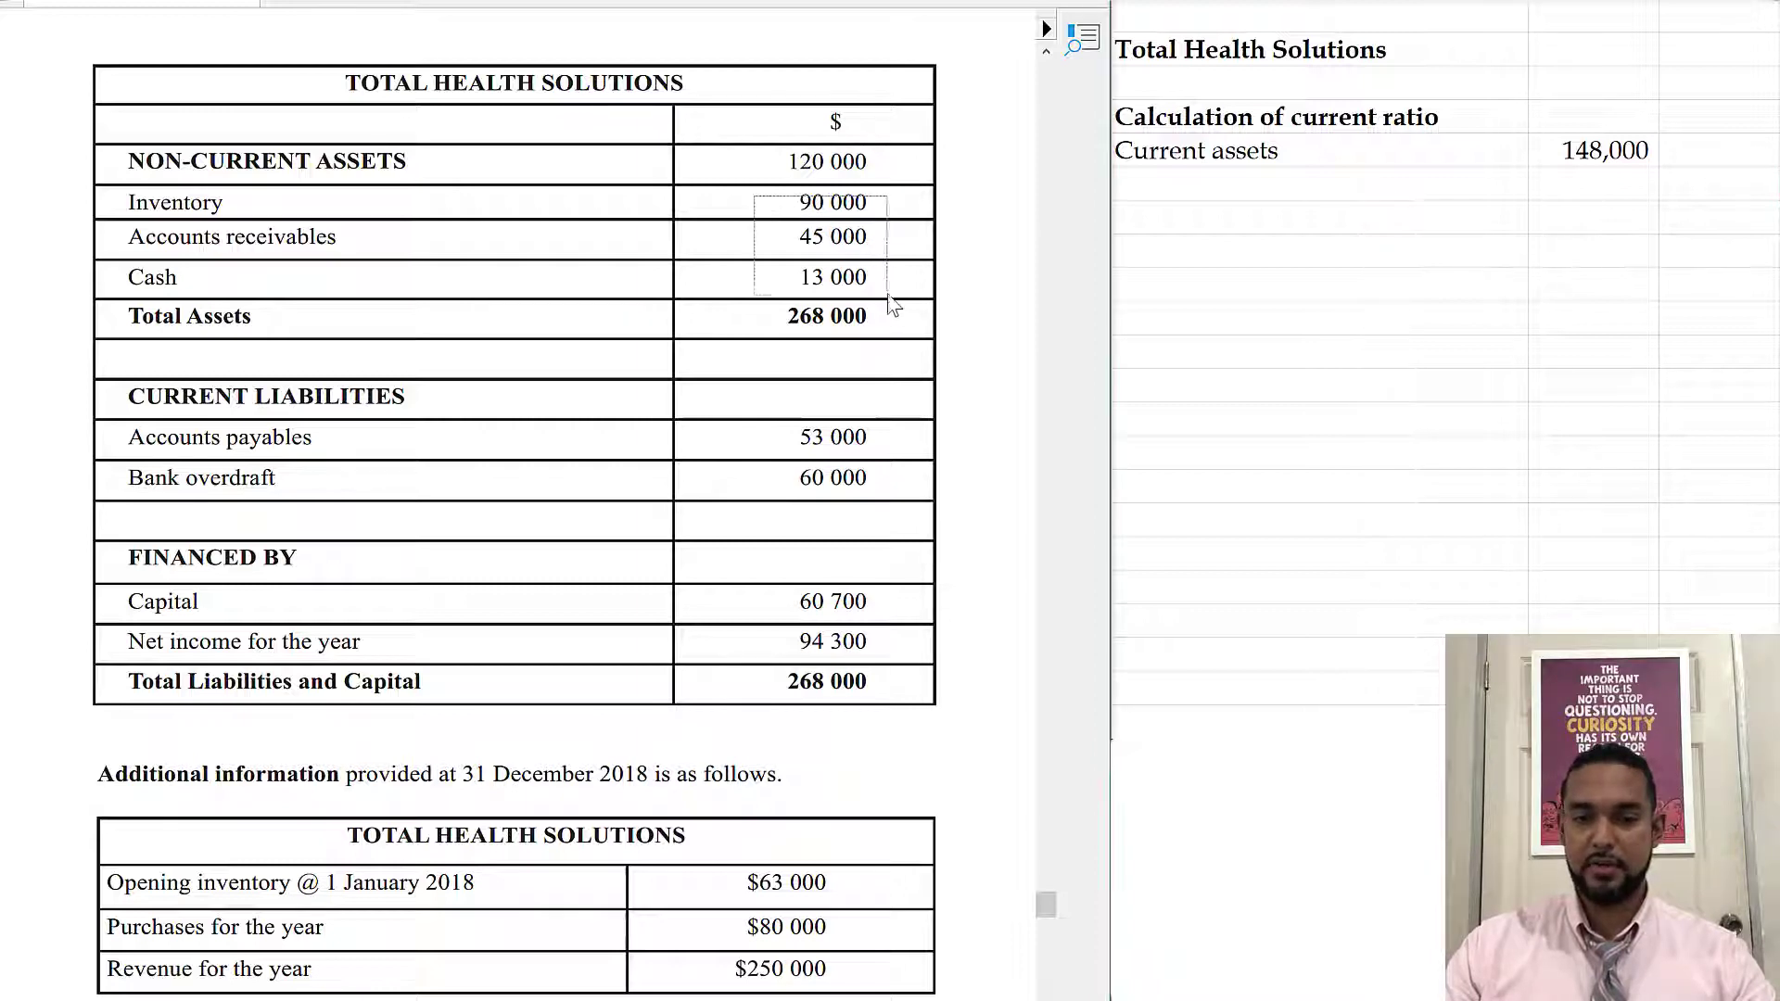
pyautogui.moveTo(898, 306); pyautogui.dragTo(727, 298)
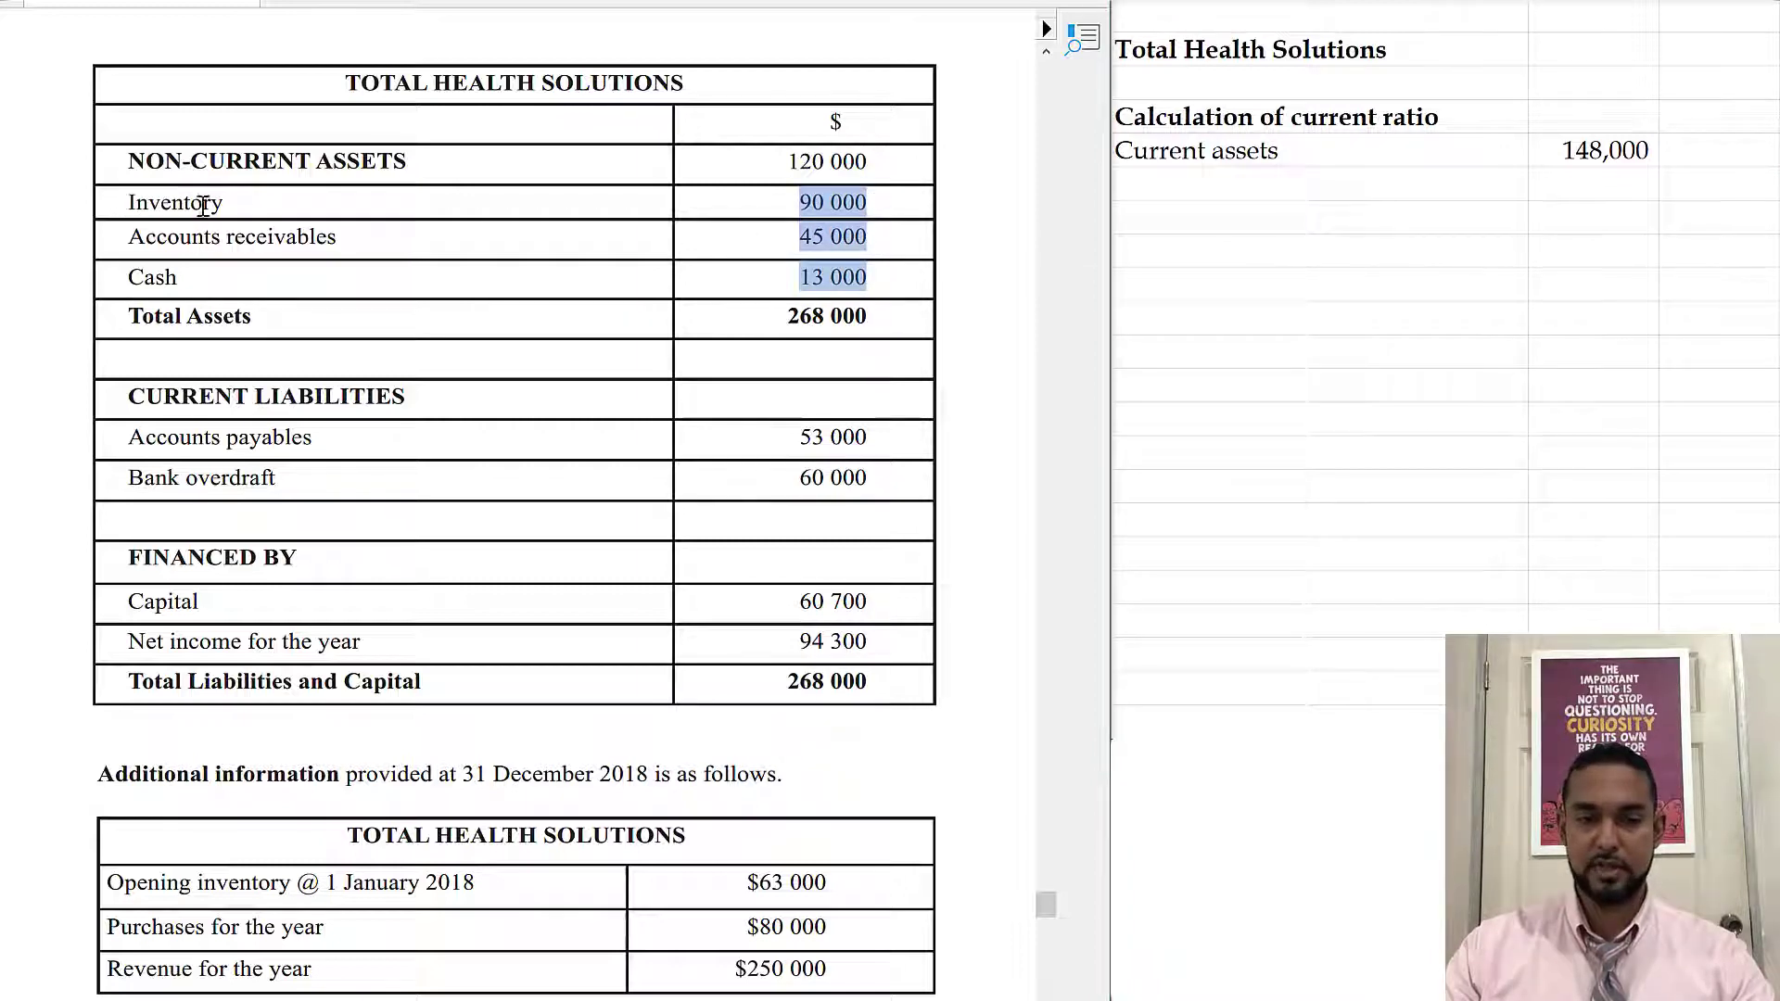
# Step: Add "÷ Current liabilities" of 113,000, highlight the current liabilities in the statement, and enter the current ratio as 1.31 : 1
pyautogui.click(1771, 185)
pyautogui.press('Return')
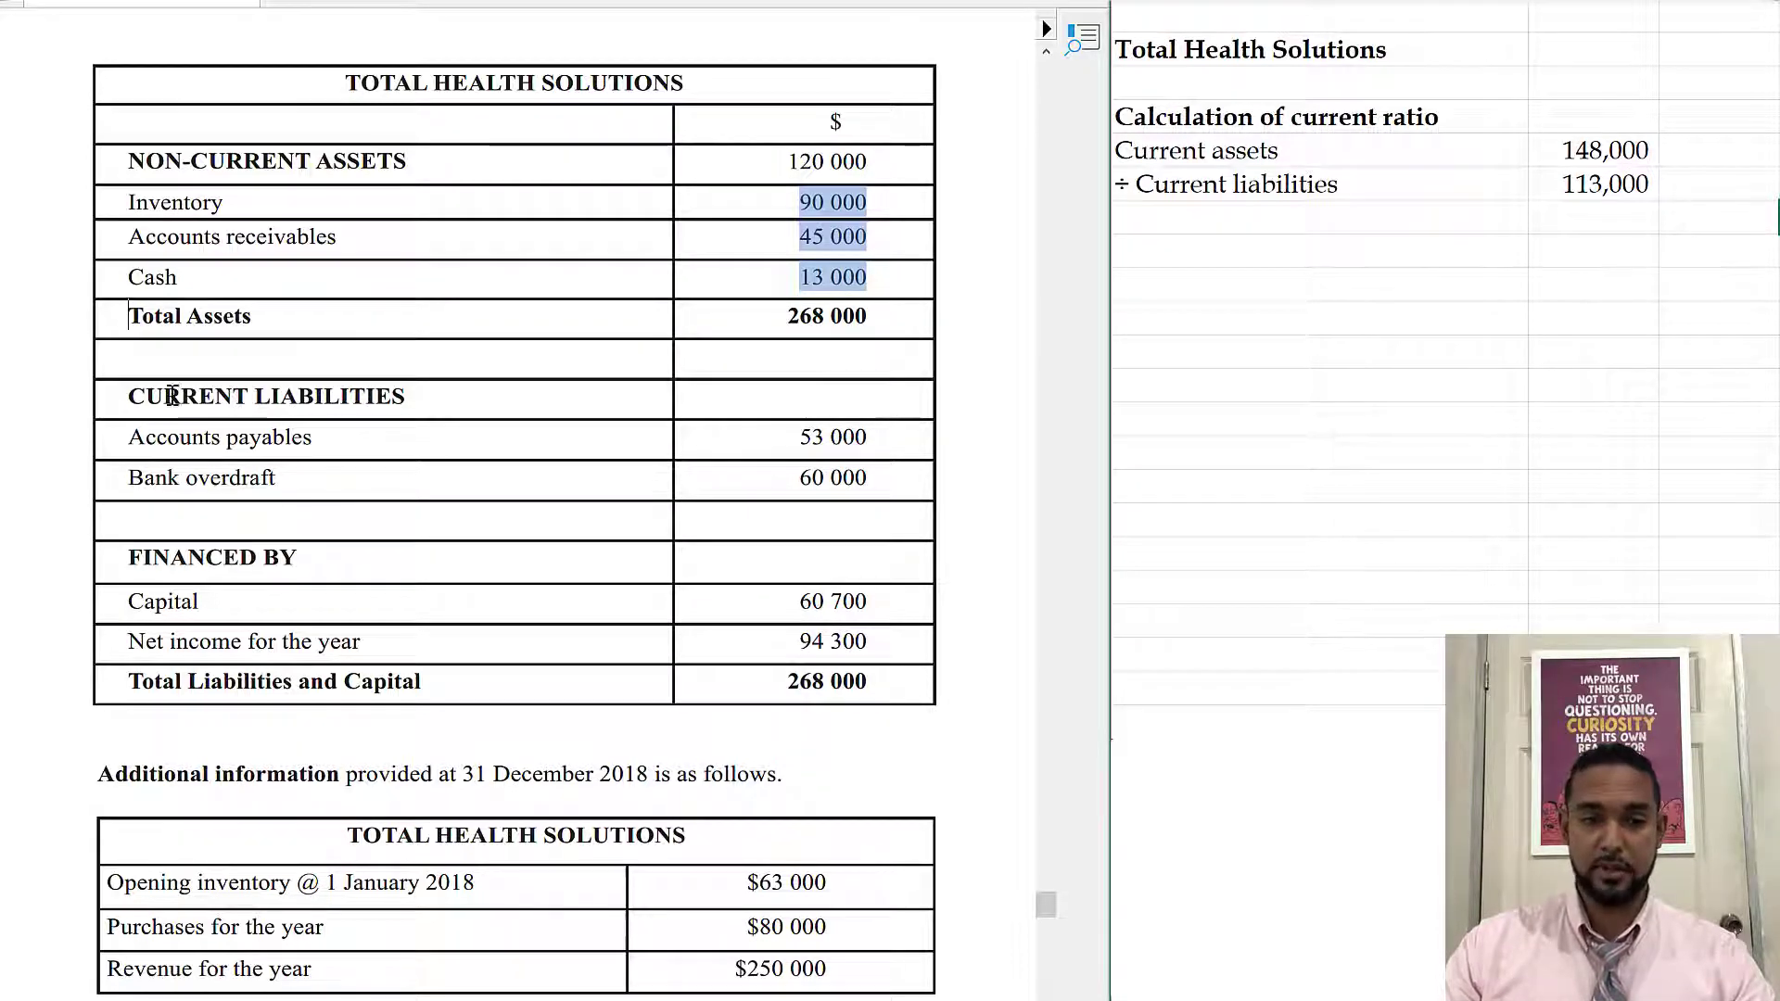
pyautogui.moveTo(128, 389); pyautogui.dragTo(906, 520)
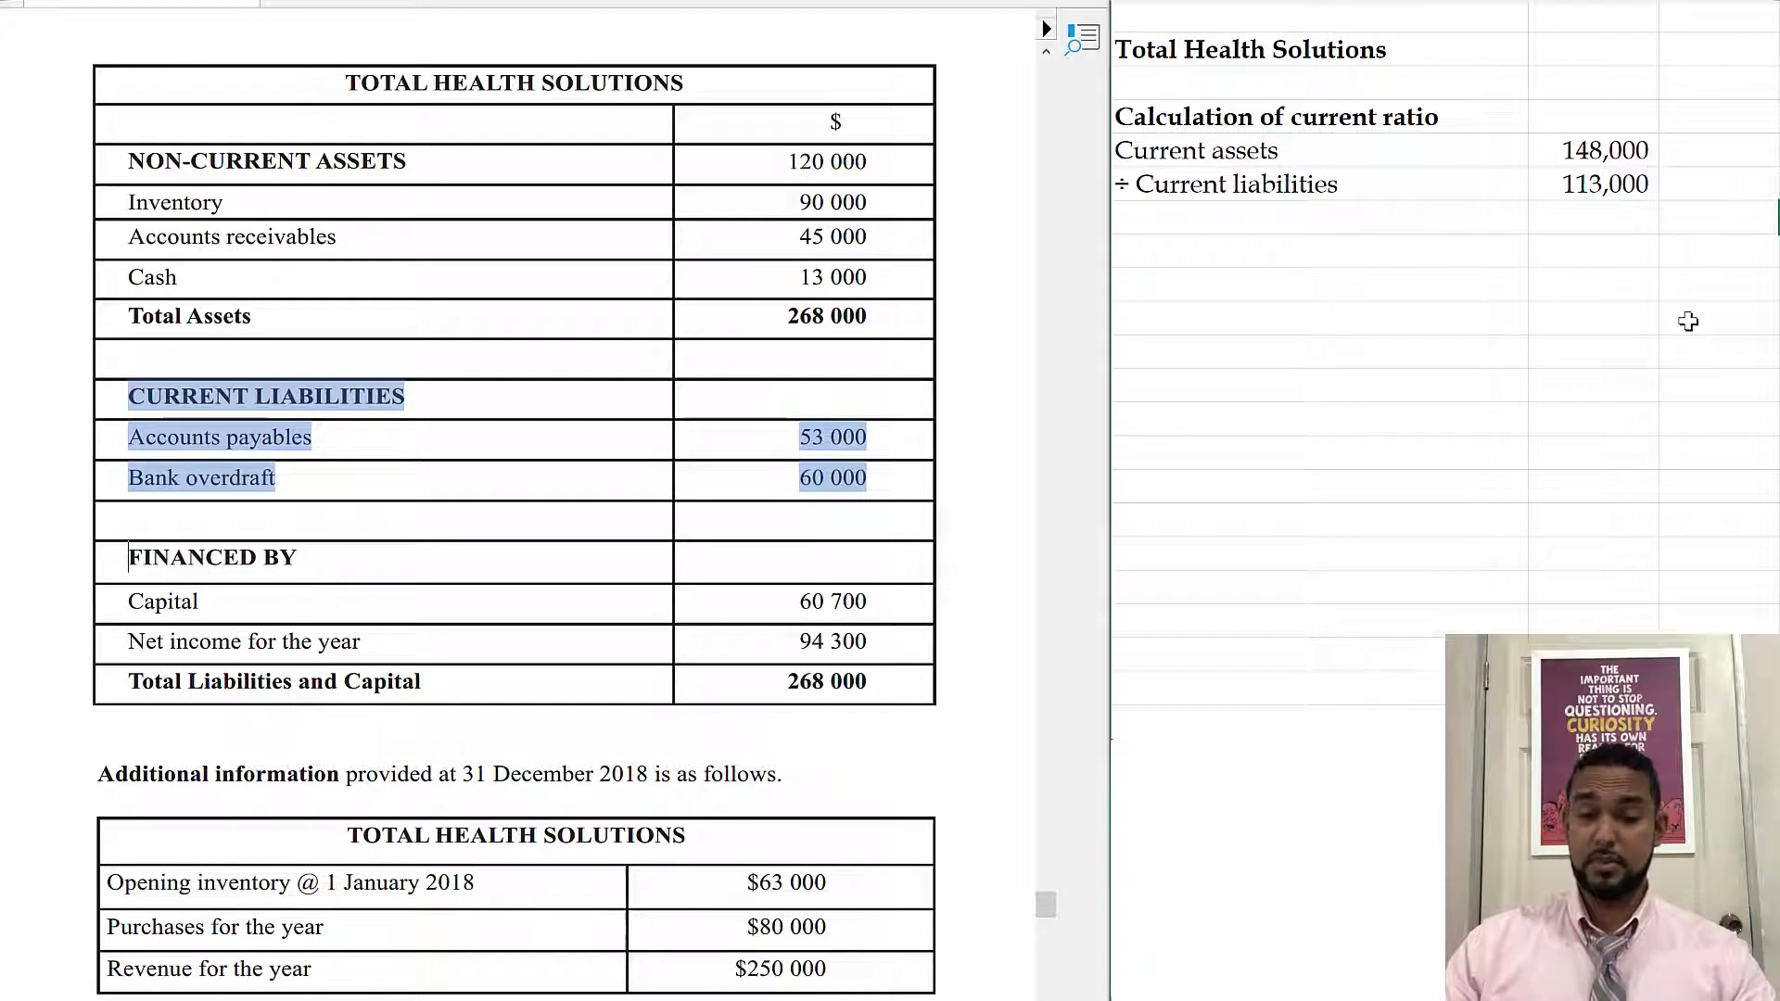
pyautogui.press('Return')
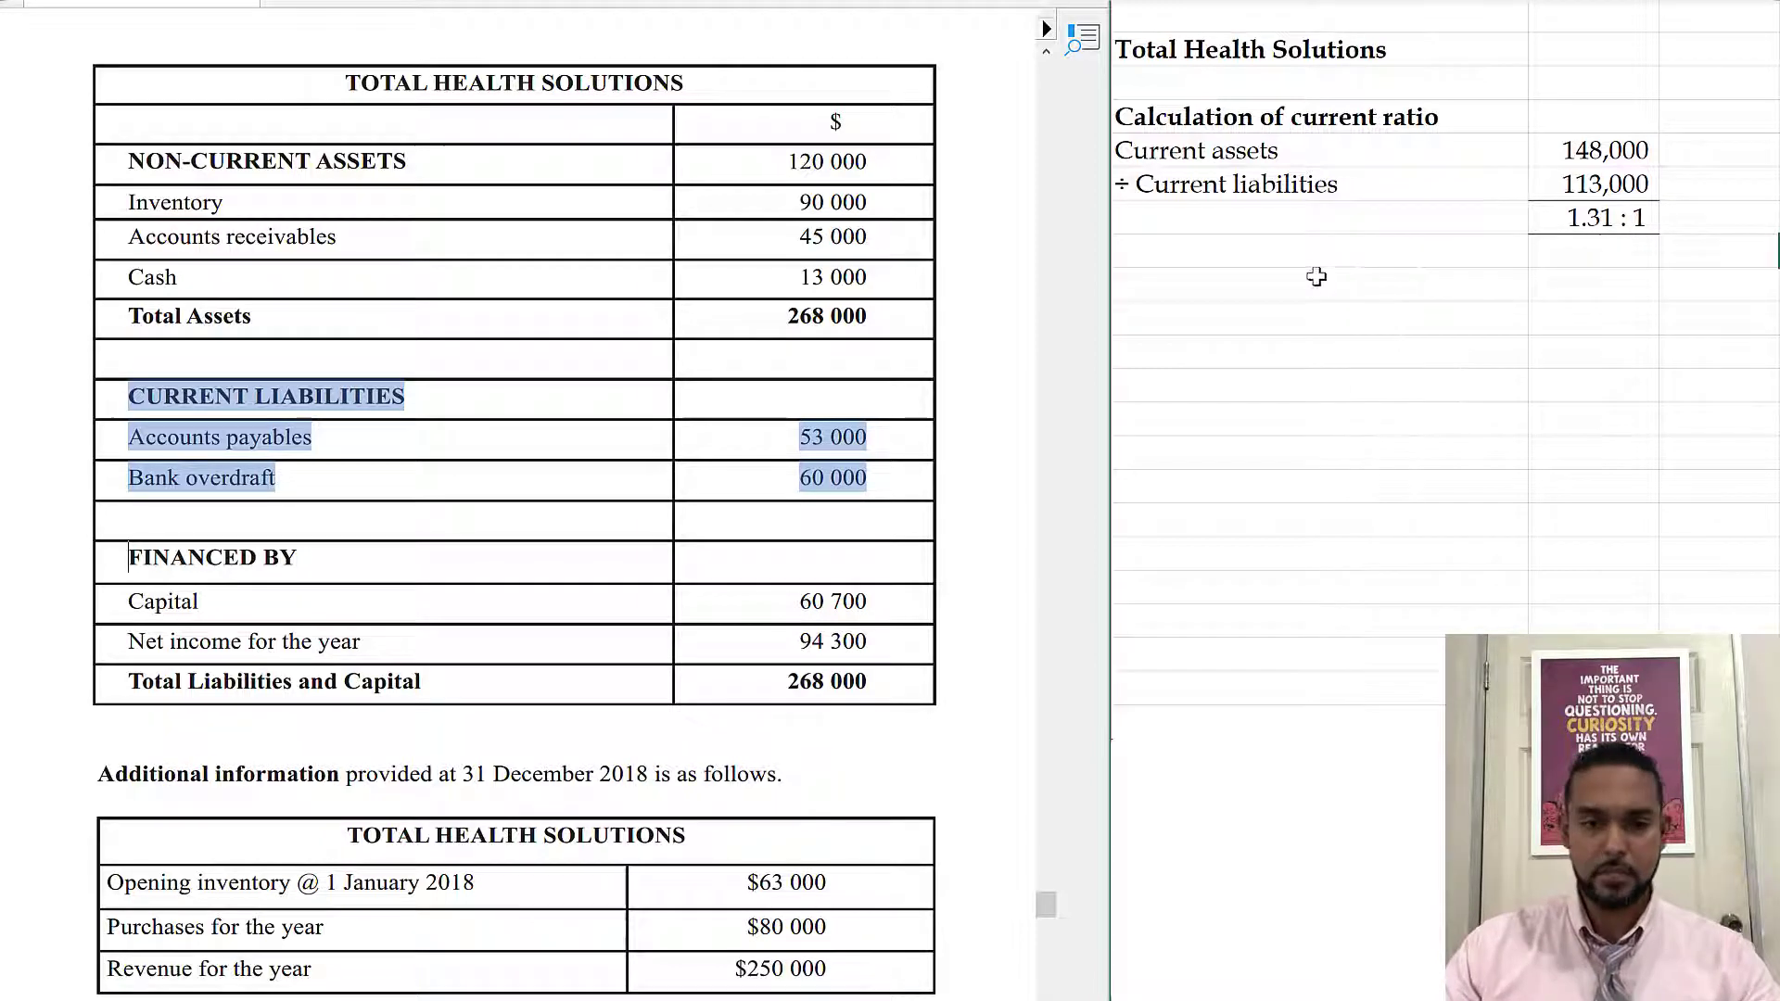
# Step: Enter the heading "Calculation of inventory turnover" with opening inventory of 63,000, and highlight the opening inventory row in the question
pyautogui.press('Return')
pyautogui.press('Return')
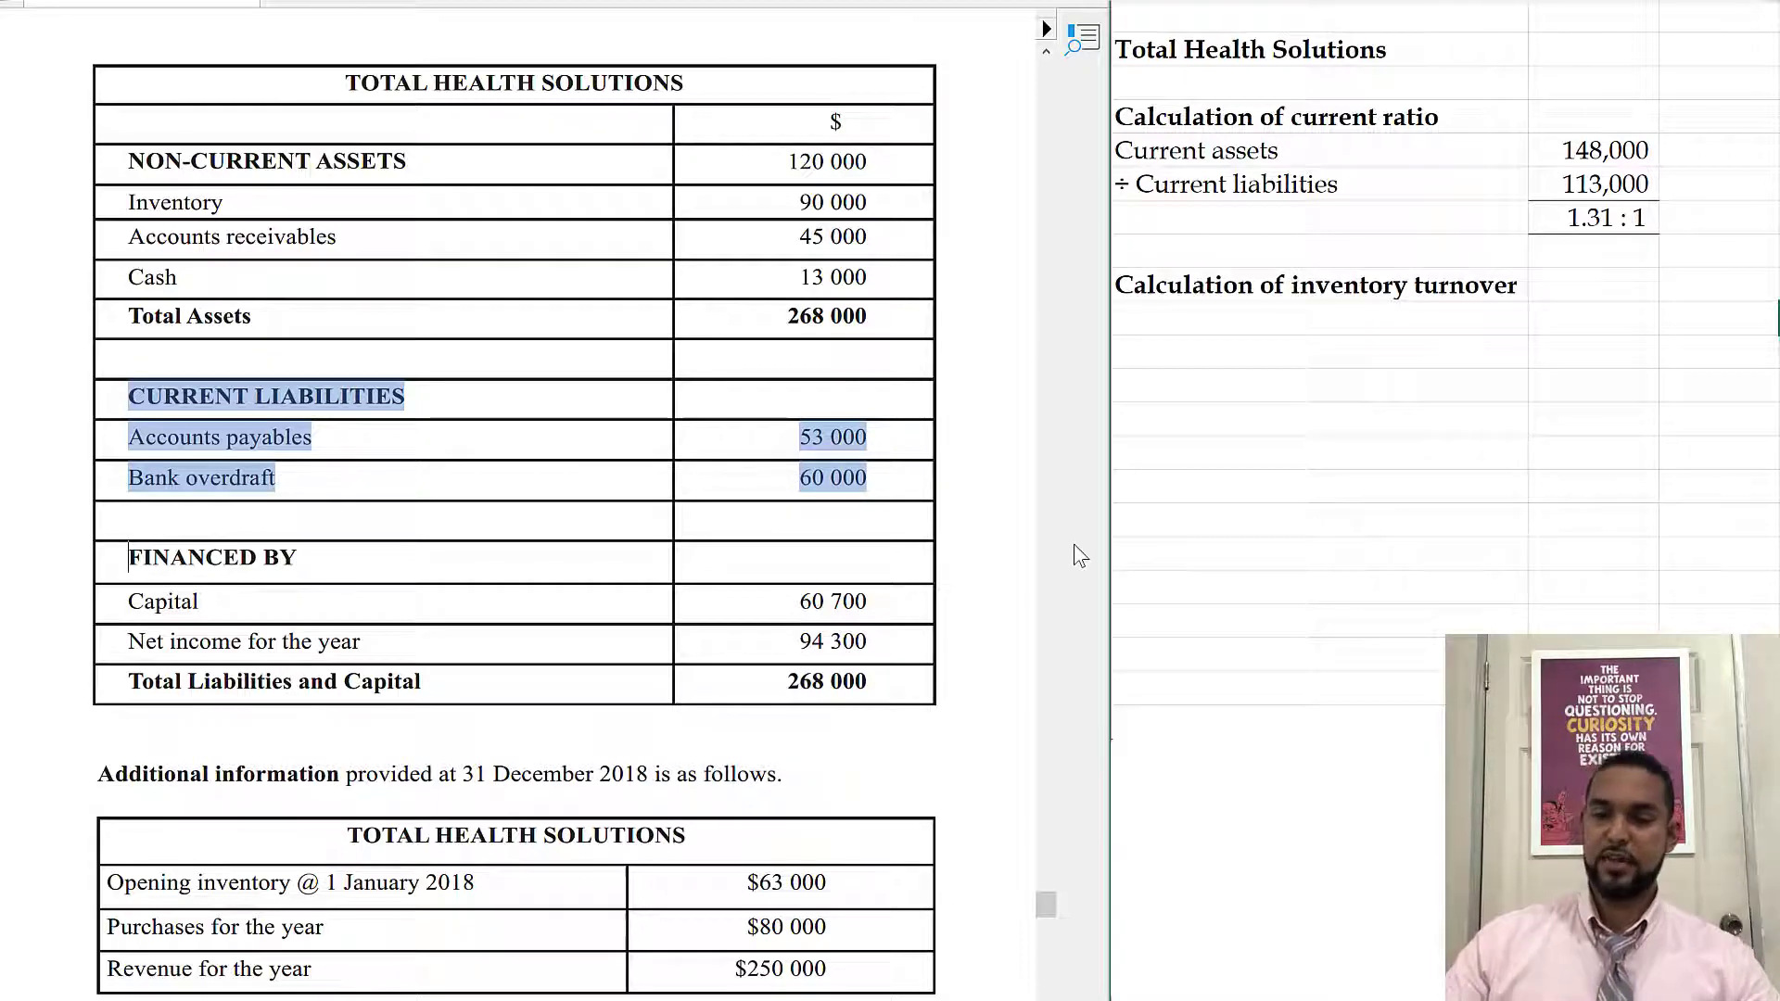
pyautogui.click(69, 401)
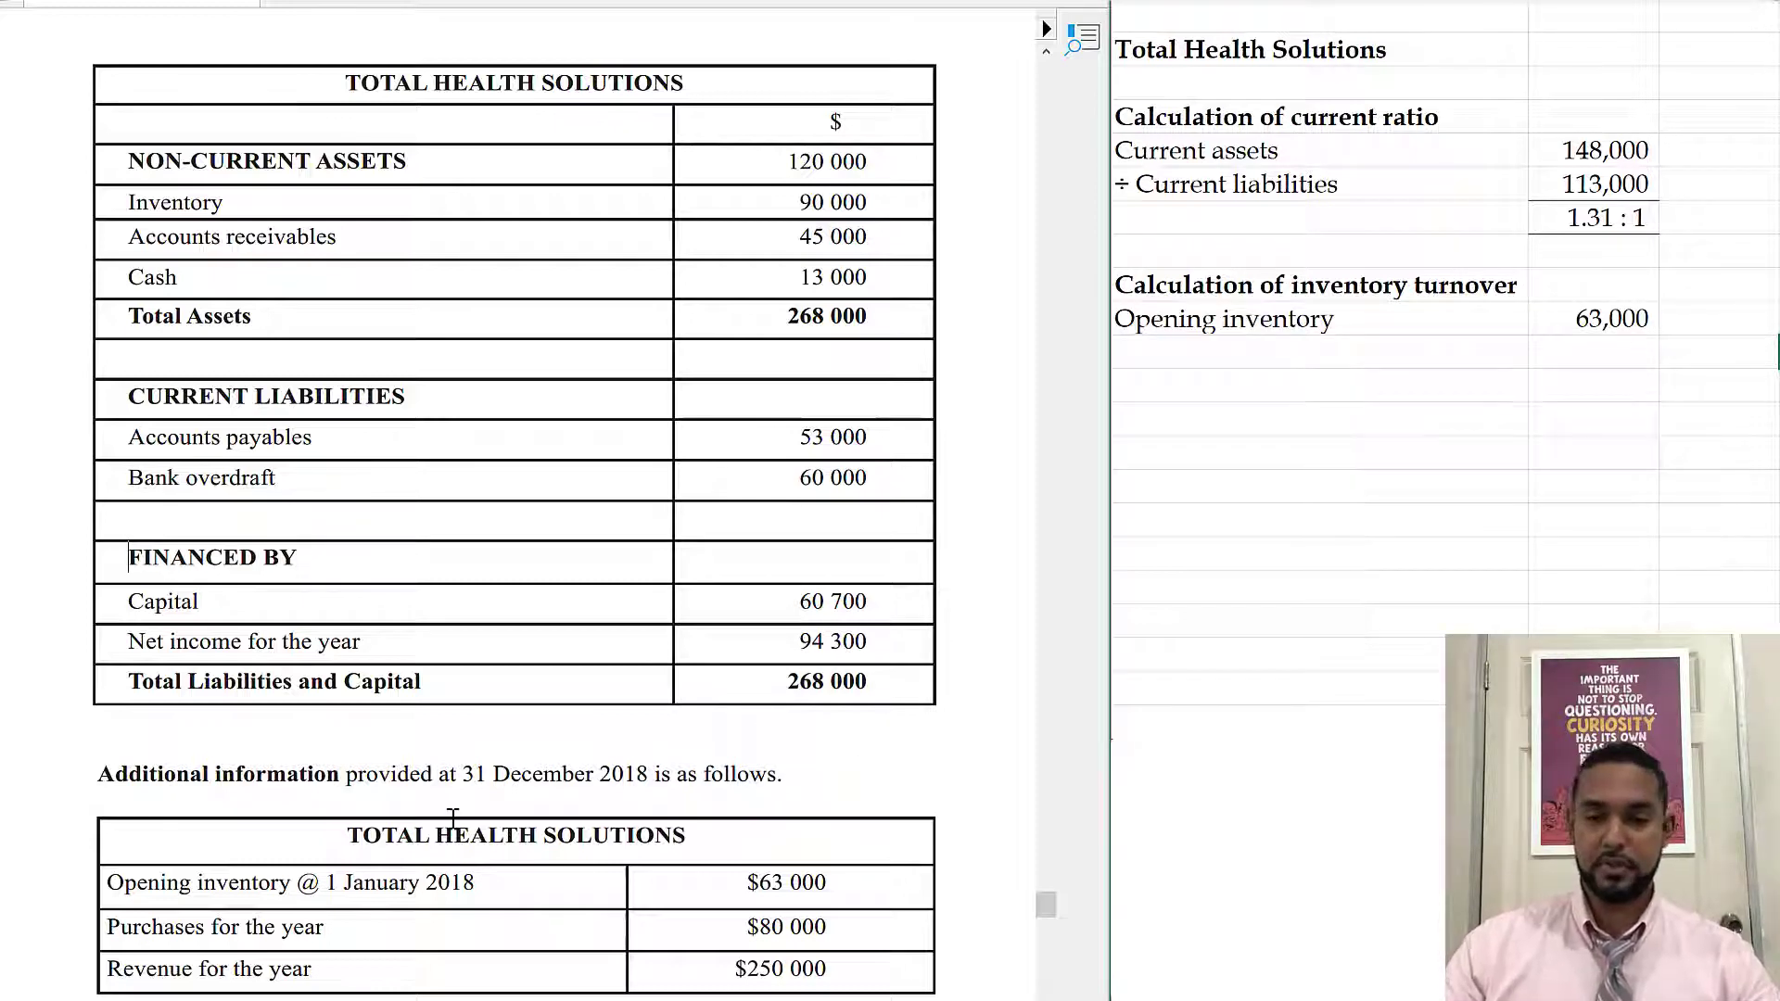
pyautogui.moveTo(89, 882); pyautogui.dragTo(898, 922)
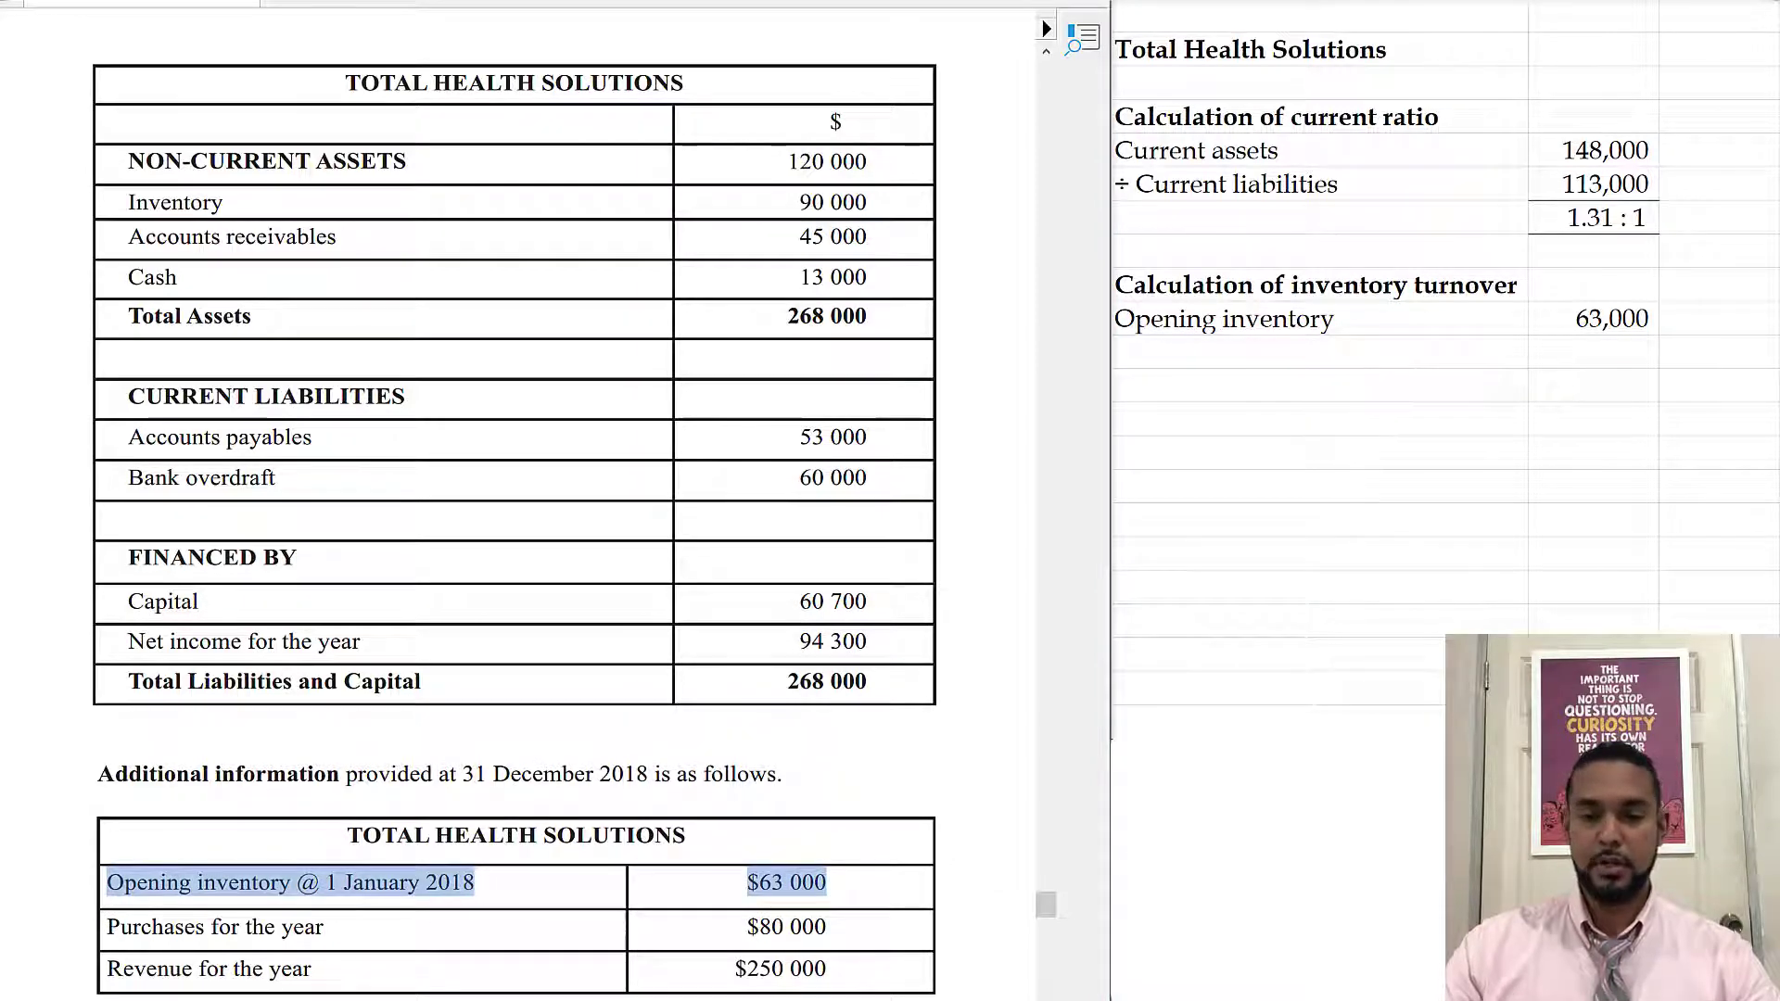
# Step: Highlight the purchases row in the question and enter "add: purchases" of 80,000 and "Cost of goods available for sale" of 143,000
pyautogui.moveTo(64, 913); pyautogui.dragTo(854, 945)
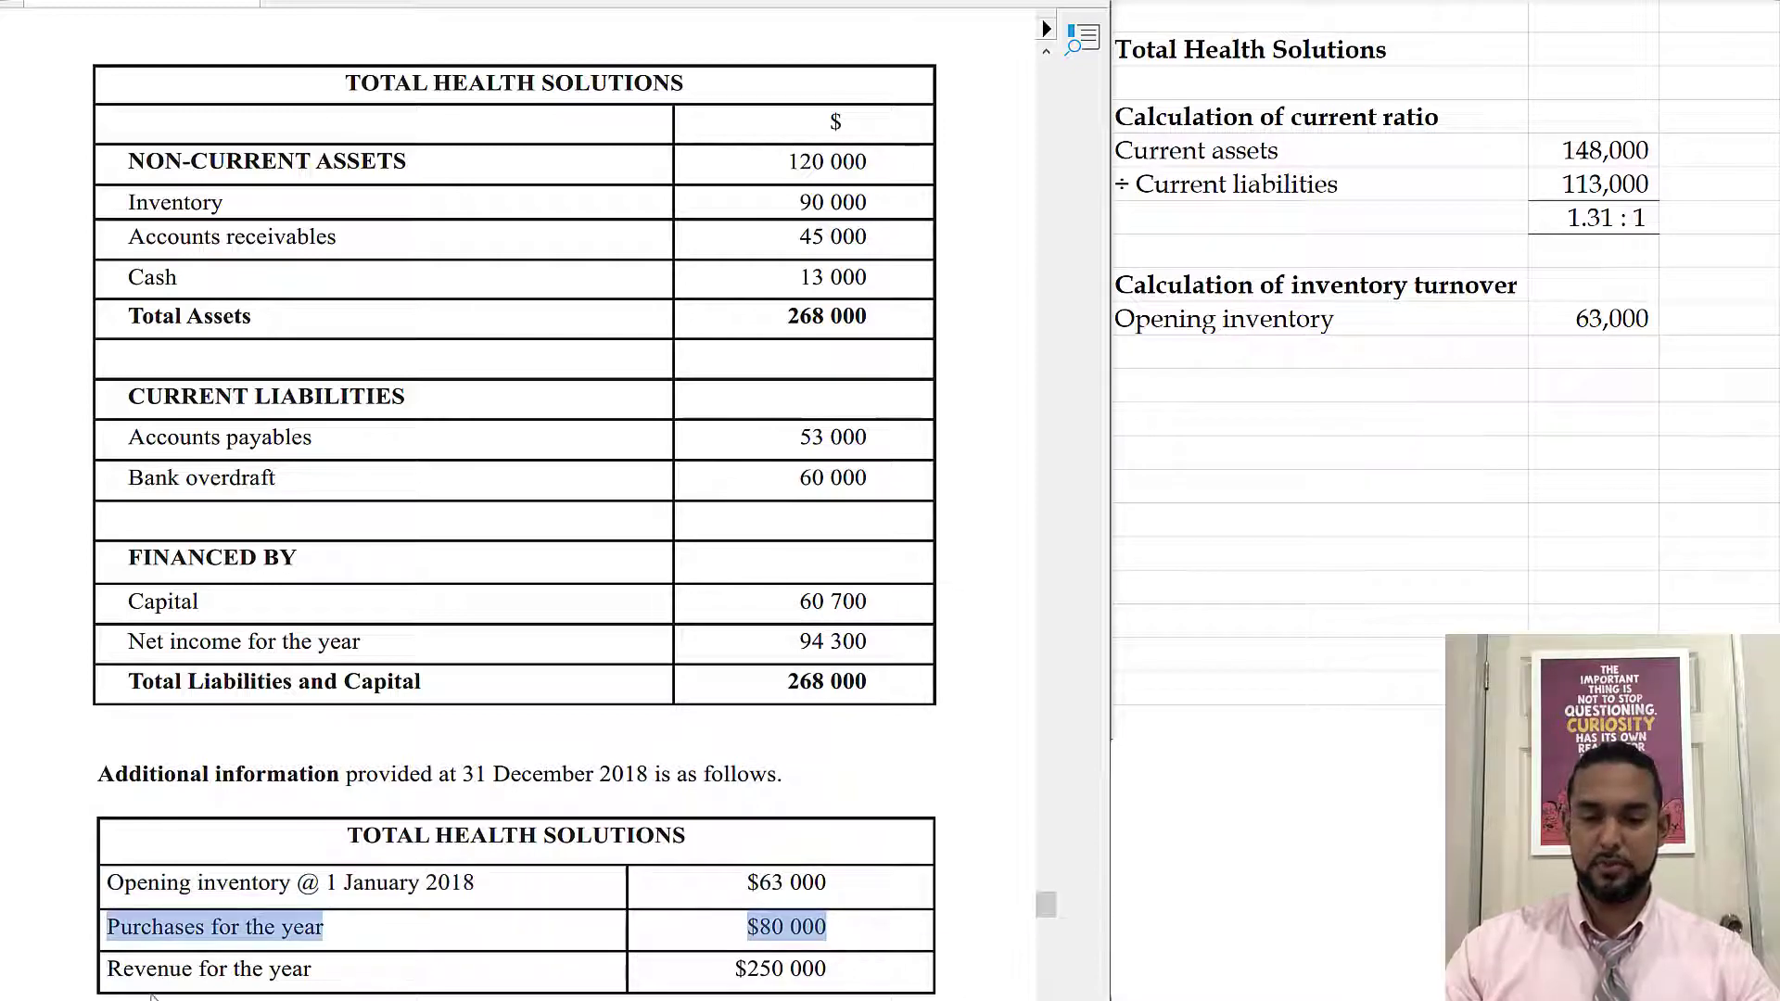
pyautogui.click(81, 895)
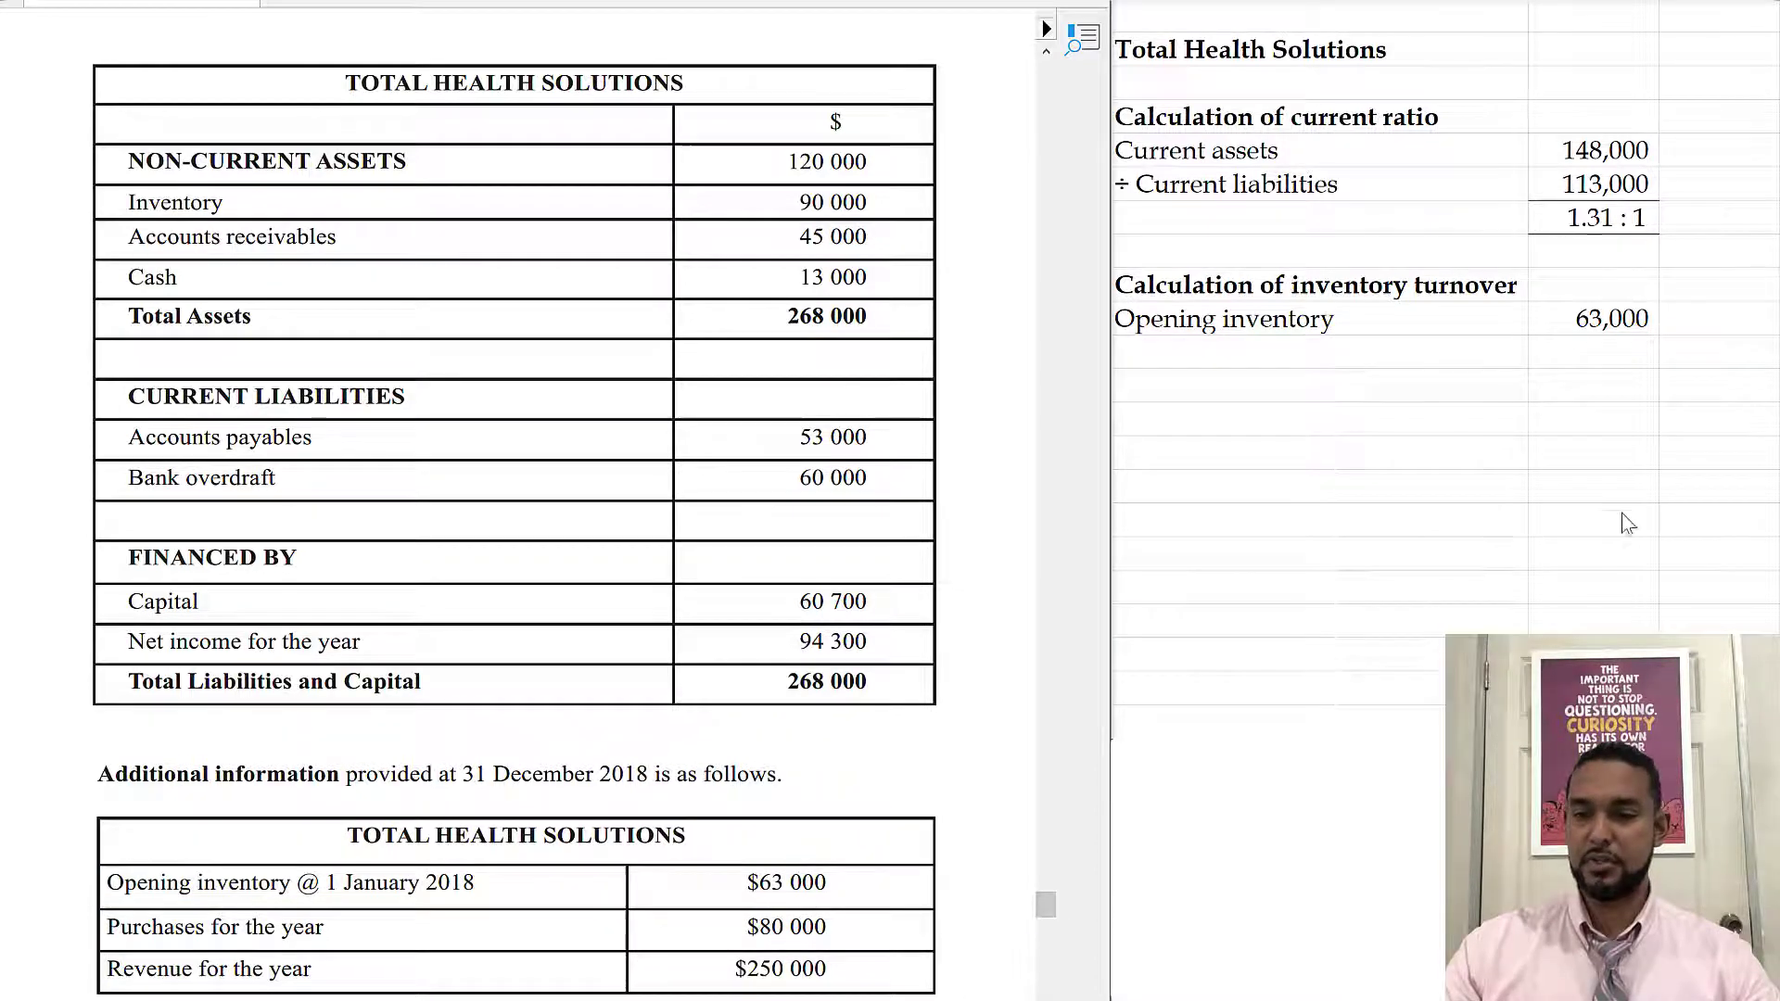
pyautogui.press('Return')
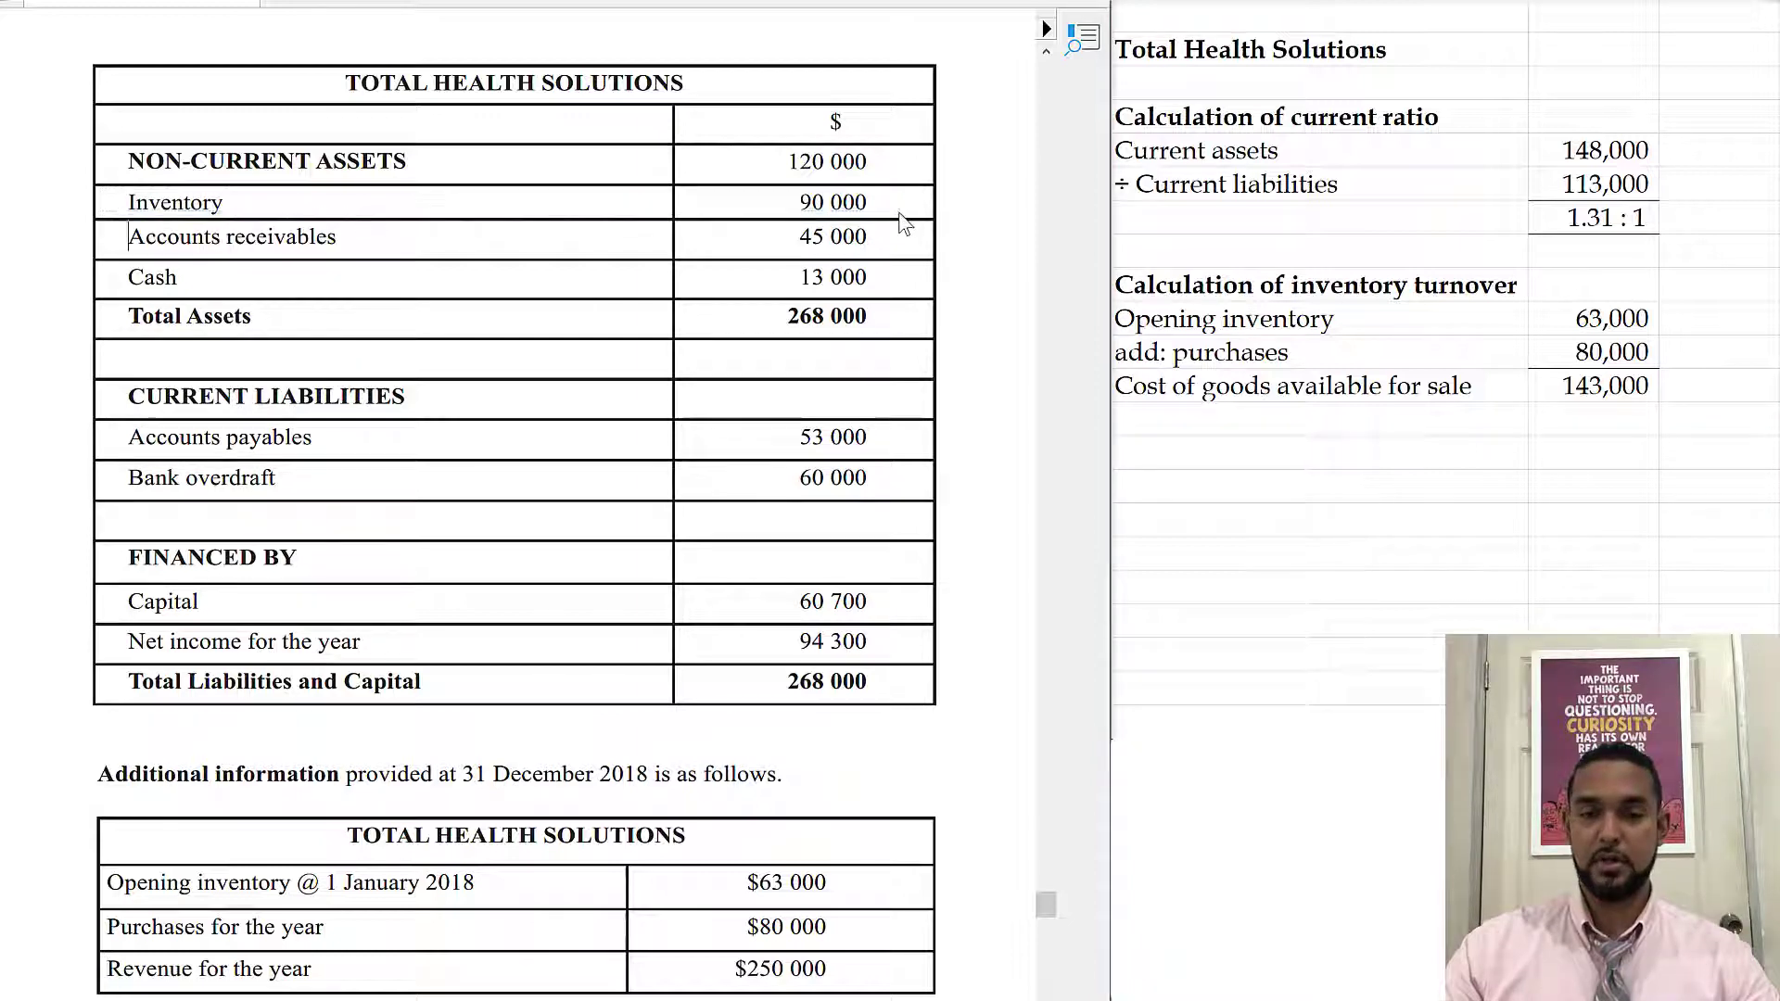
# Step: Highlight the inventory row in the statement and enter "less: closing stock" of 90,000 and "Cost of goods sold" of 53,000
pyautogui.moveTo(900, 213); pyautogui.dragTo(120, 204)
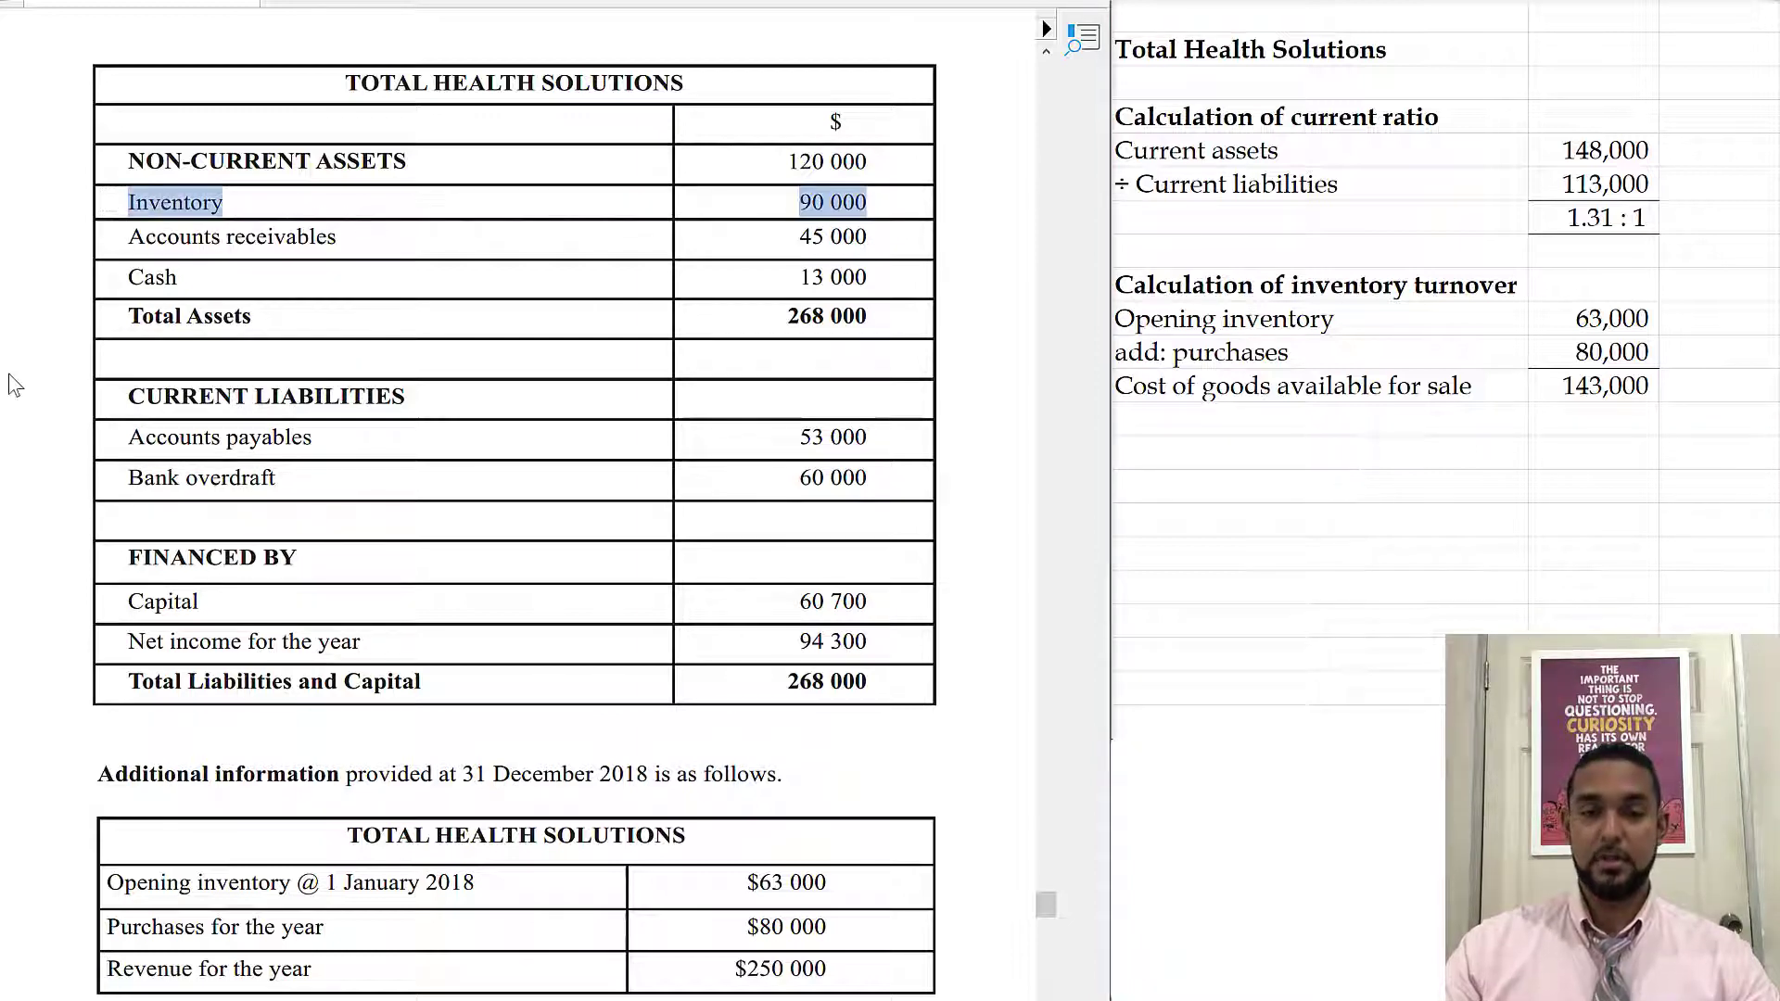
pyautogui.click(847, 370)
pyautogui.scroll(2, 686, 276)
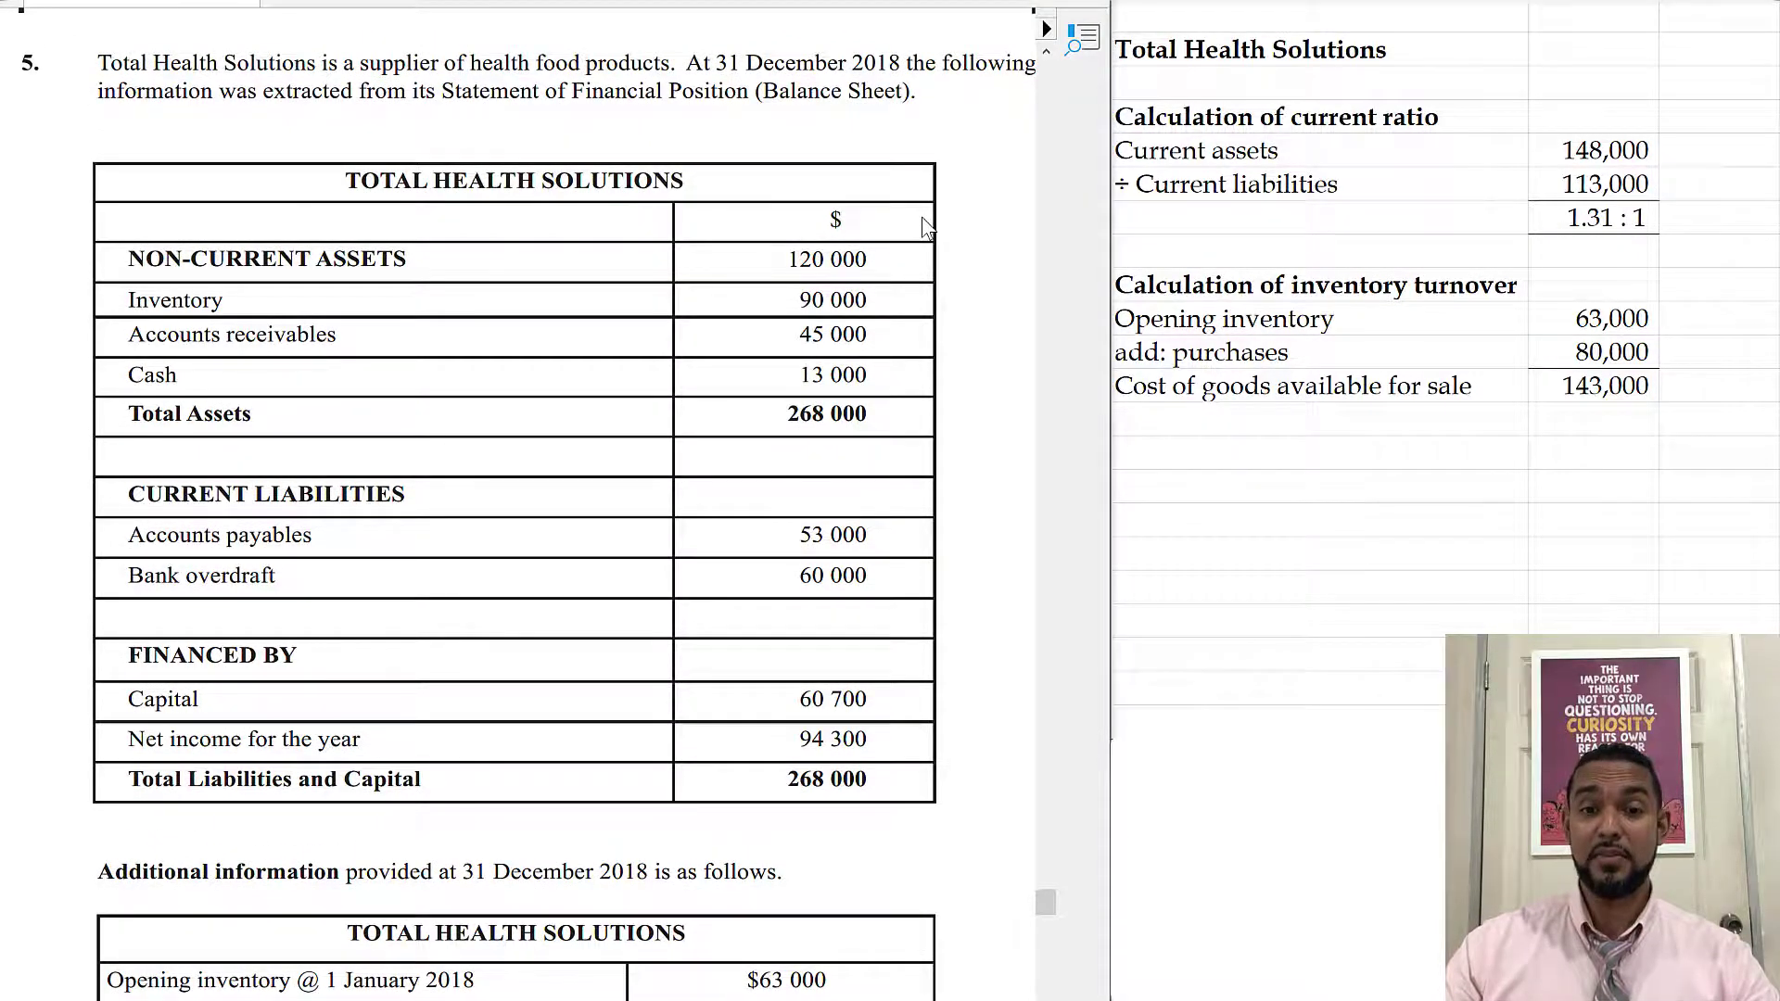
pyautogui.scroll(-2, 924, 225)
pyautogui.click(1742, 259)
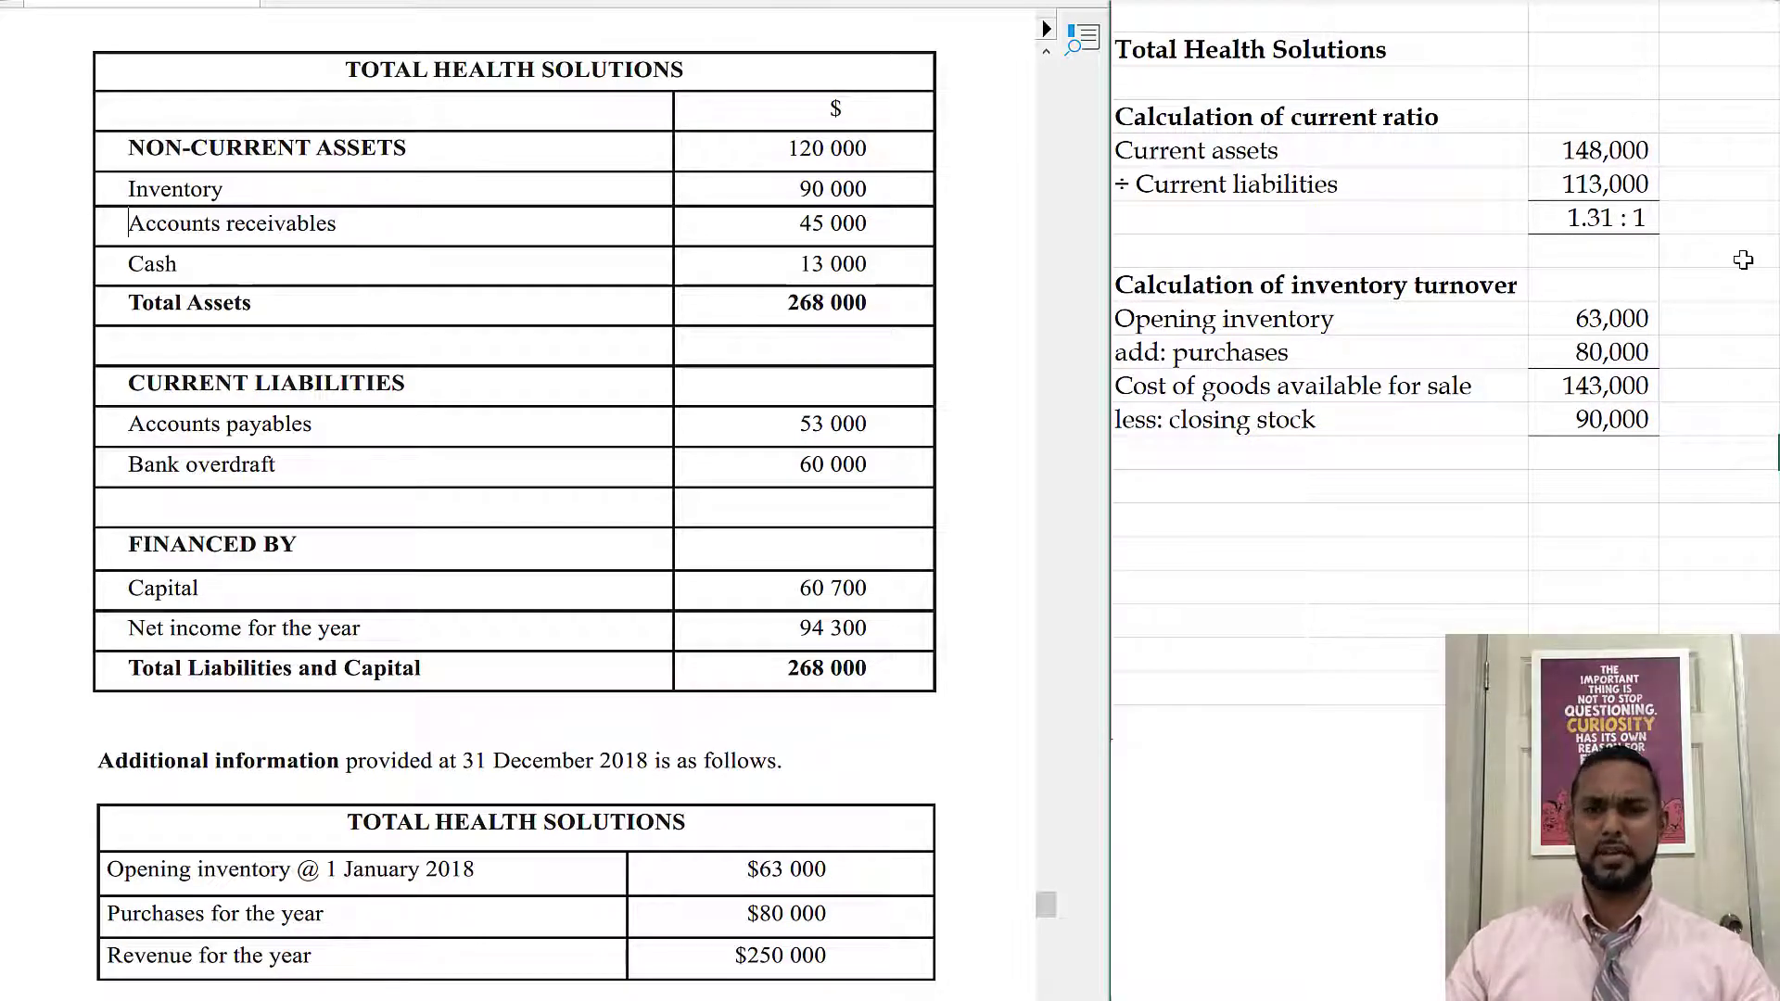
pyautogui.press('Return')
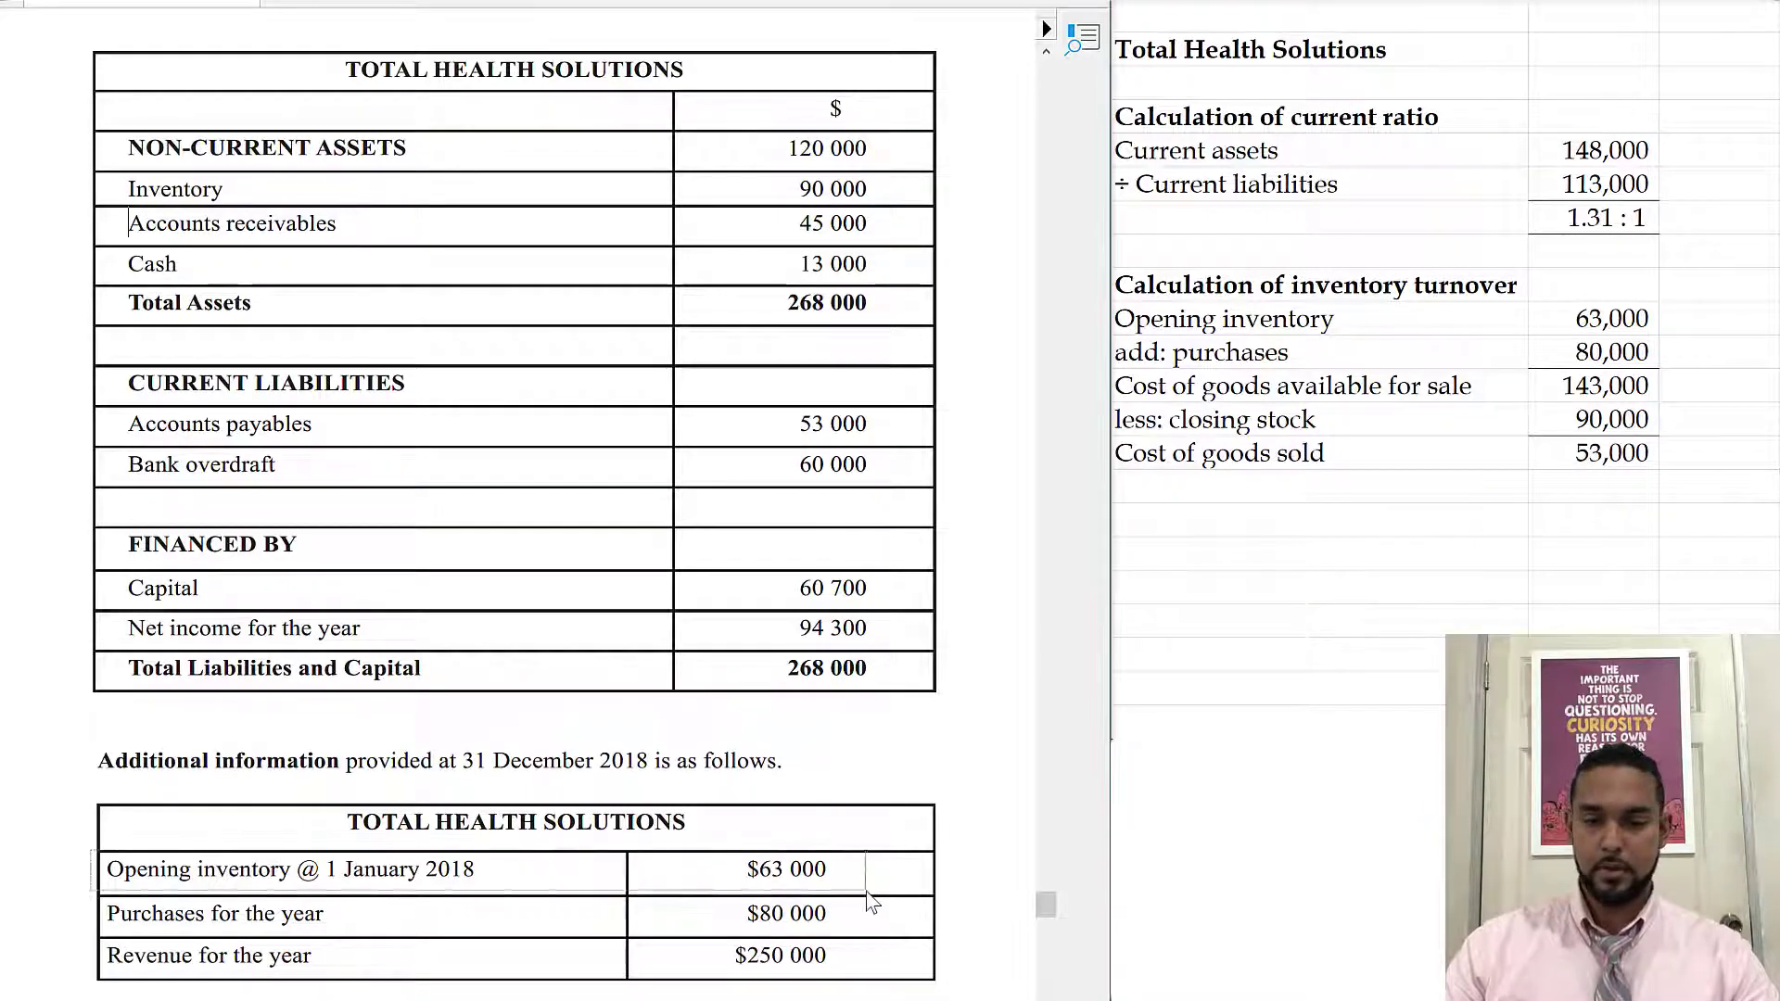
# Step: Highlight the opening and closing inventory figures, then enter "÷ average stock [(63 + 90) ÷ 2)" of 76,500 and inventory turnover of 0.69 times
pyautogui.moveTo(866, 892); pyautogui.dragTo(868, 893)
pyautogui.moveTo(77, 177); pyautogui.dragTo(128, 188)
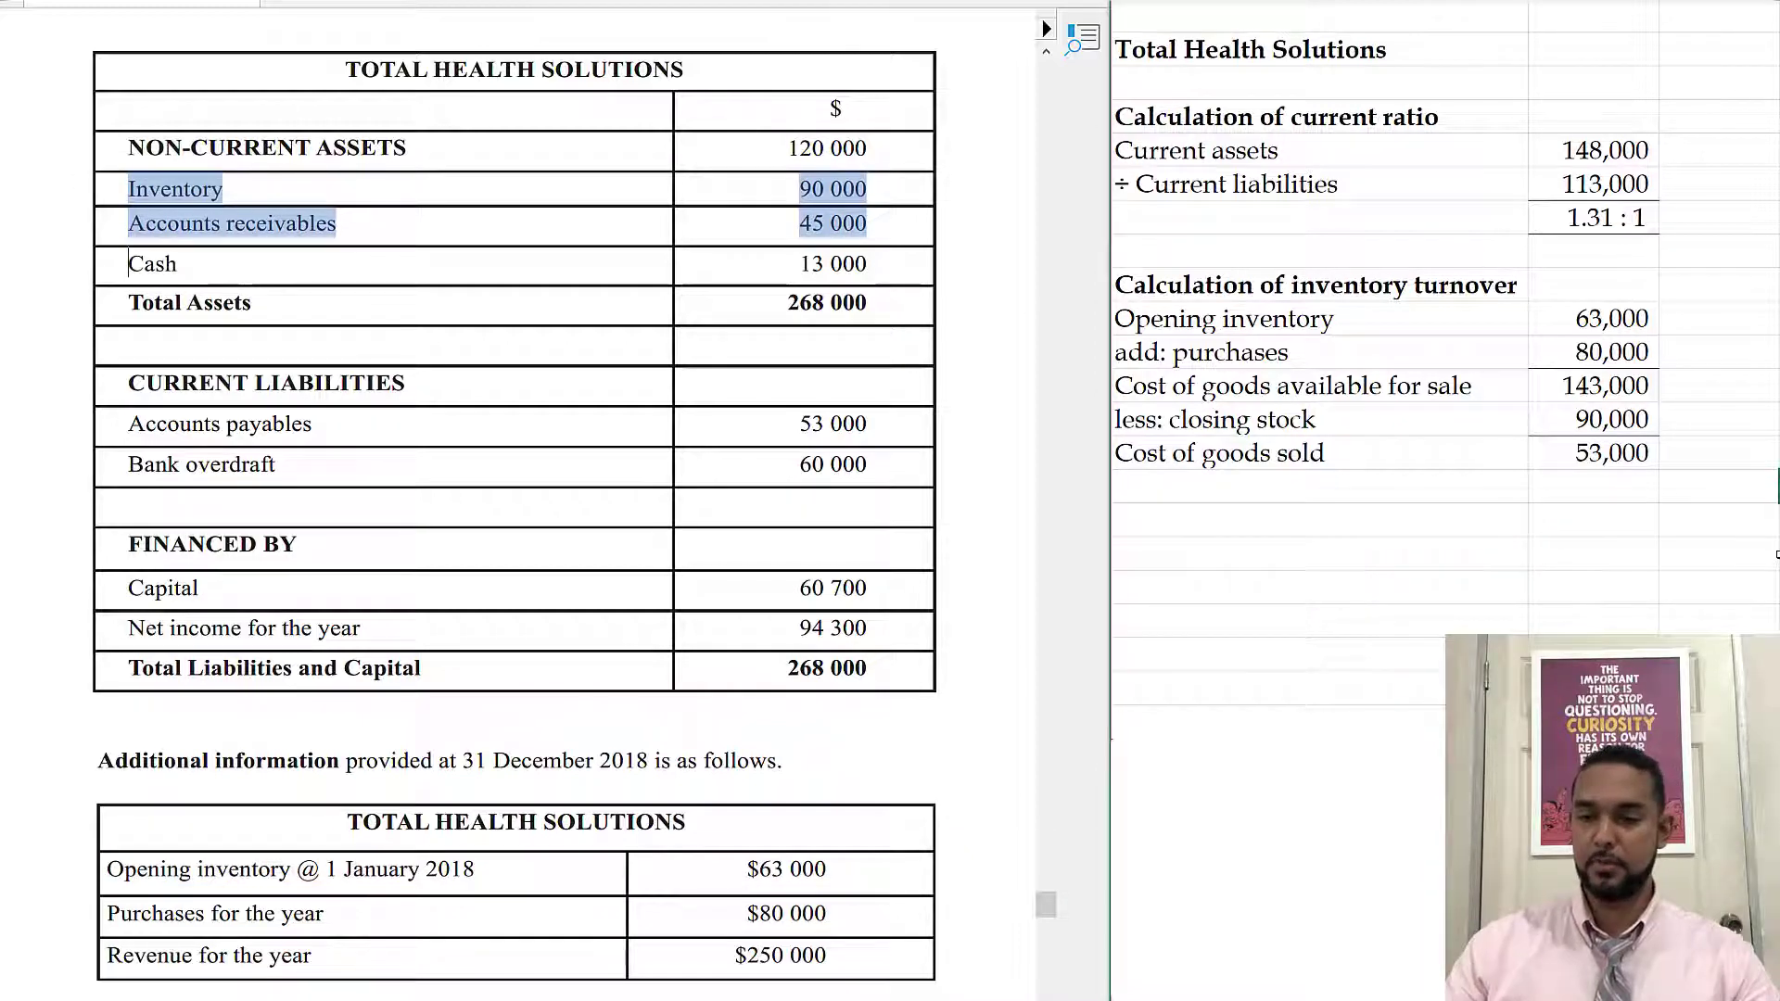
pyautogui.press('Return')
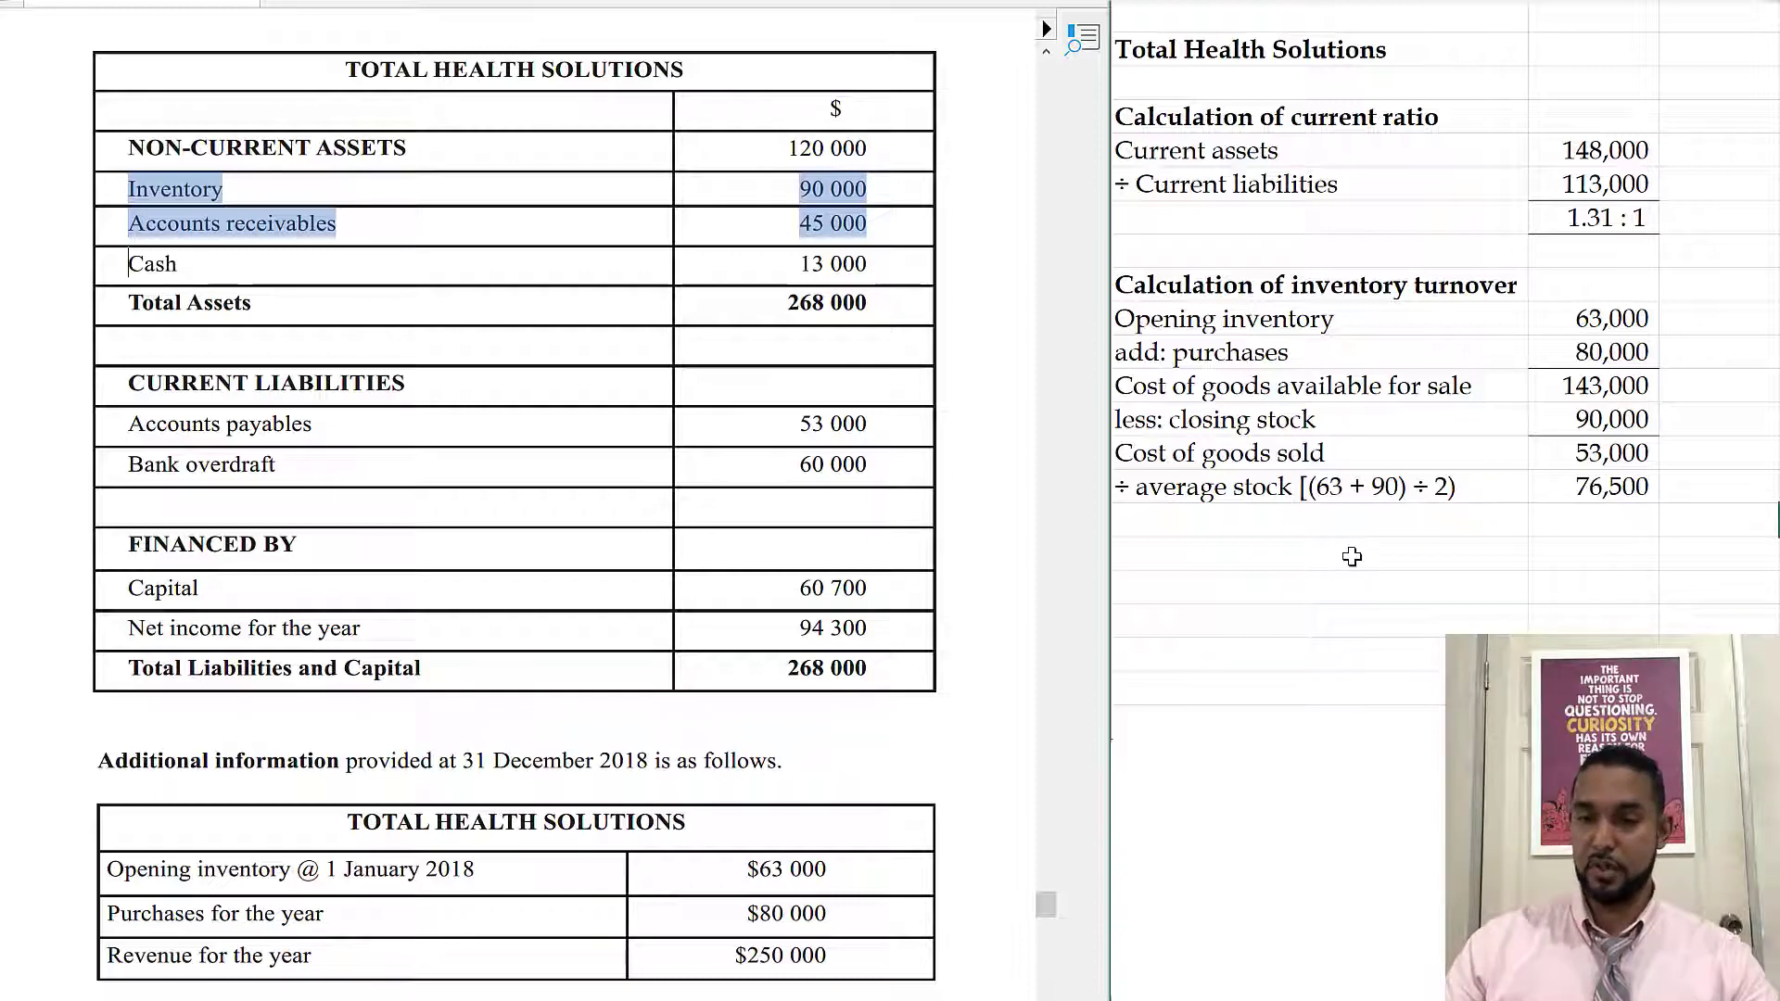
pyautogui.hotkey('ctrl', 'z')
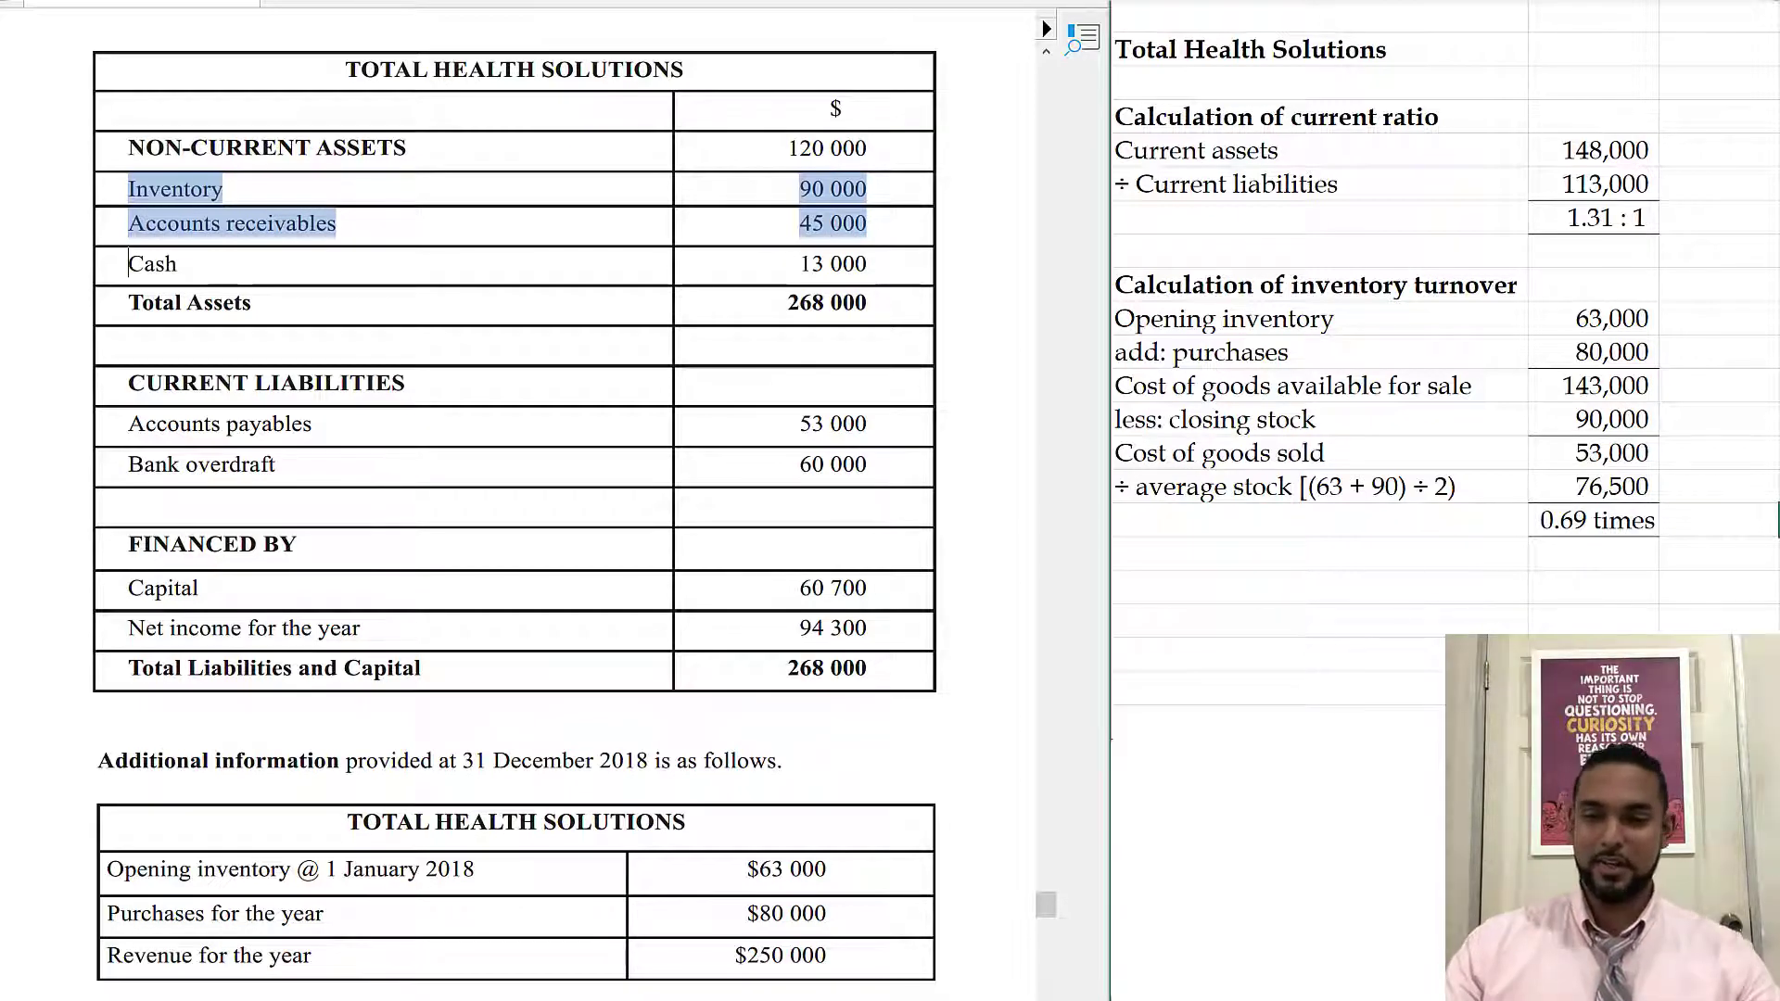
# Step: Enter the heading "Calculation of acid-test ratio" and highlight the accounts receivables, cash and current liabilities rows in the statement
pyautogui.press('Down')
pyautogui.press('Down')
pyautogui.press('Delete')
pyautogui.press('Down')
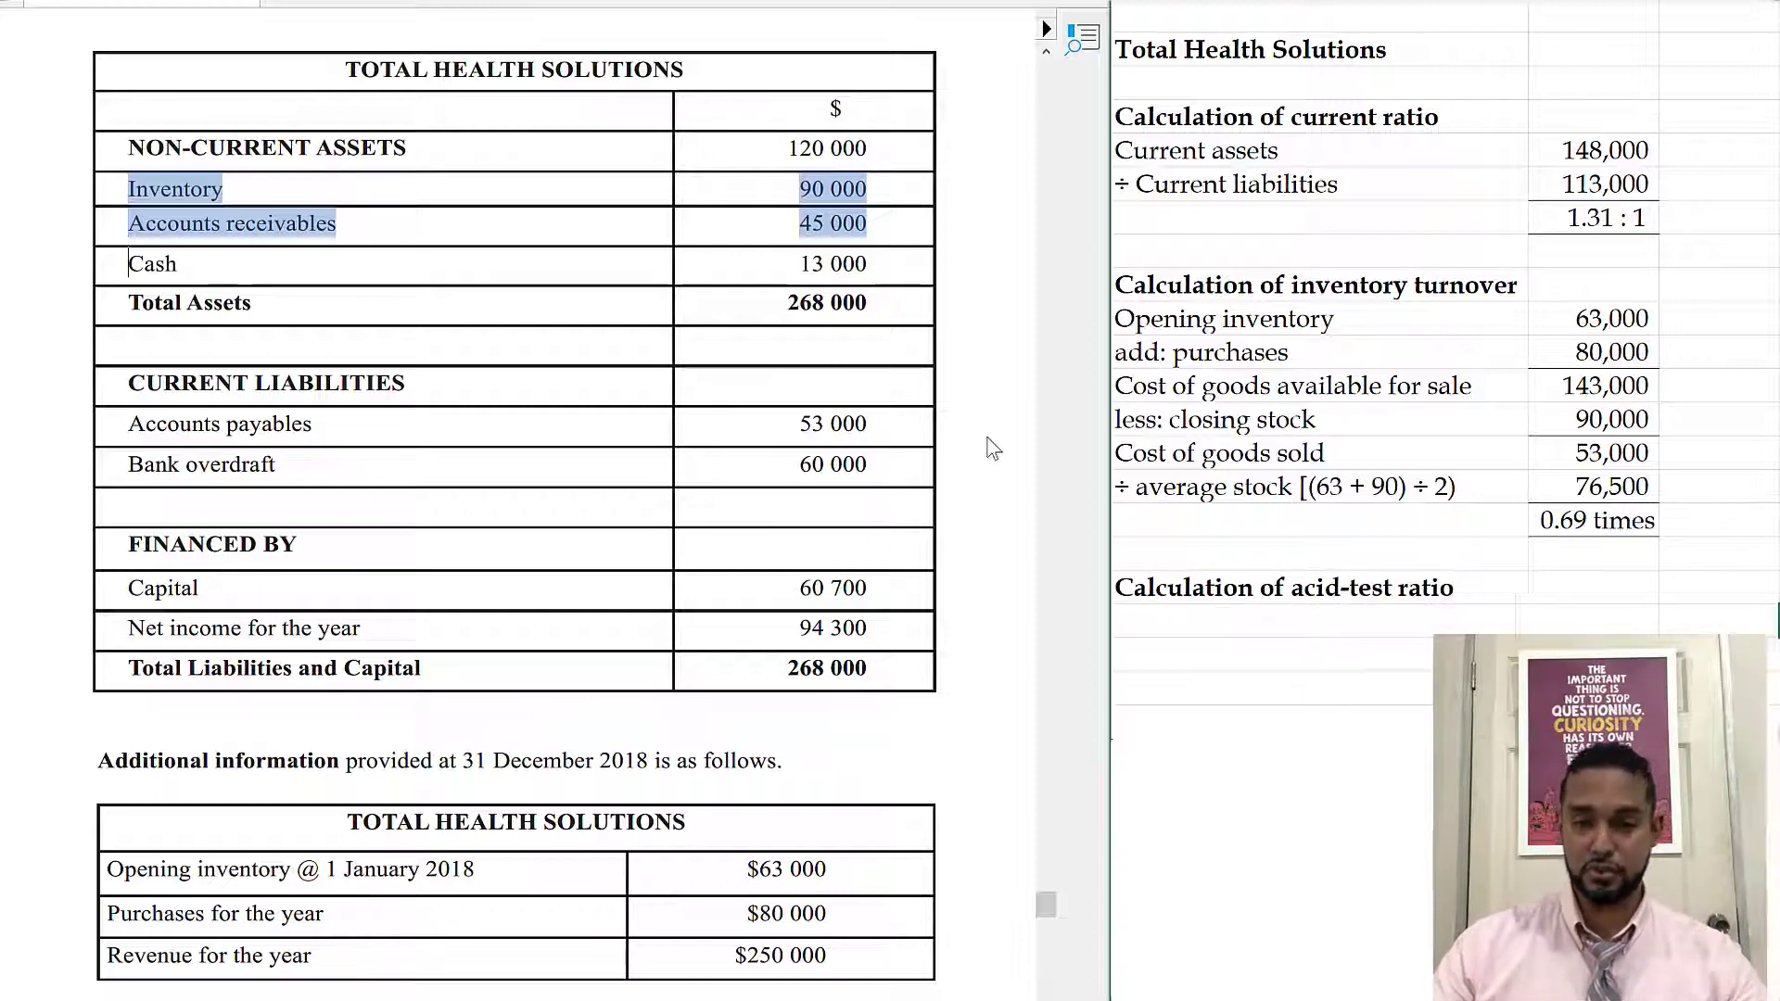
pyautogui.click(89, 223)
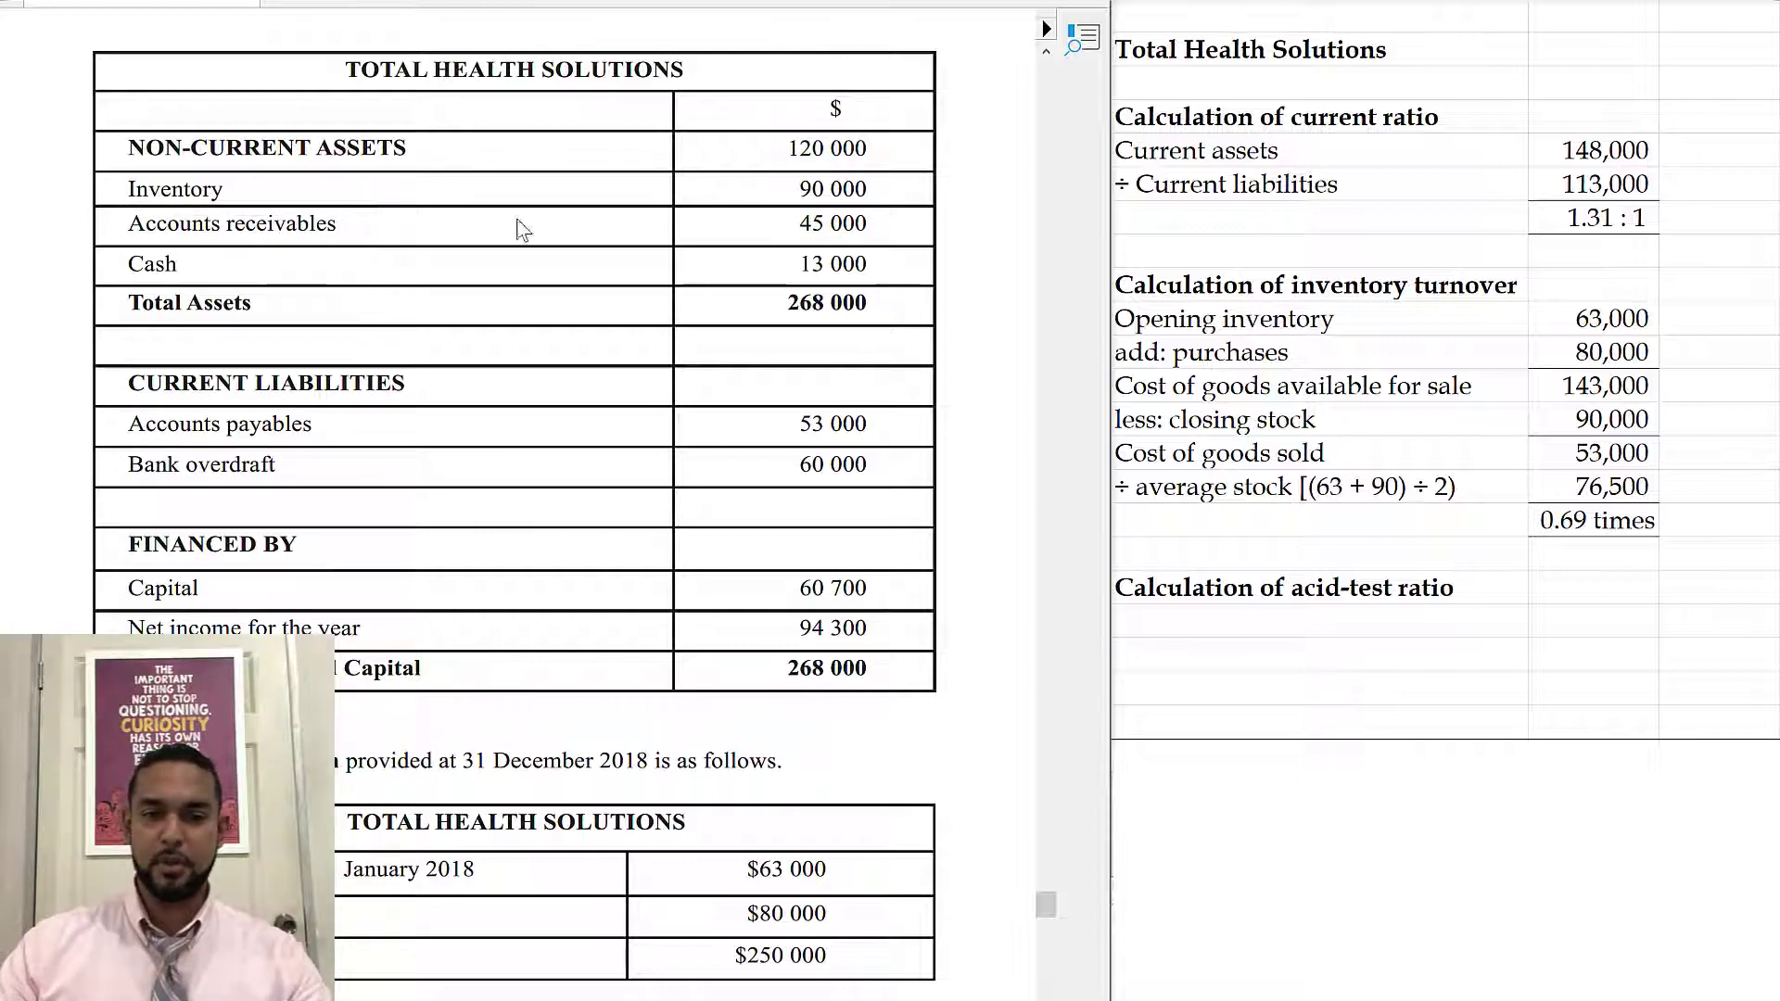
pyautogui.moveTo(944, 278); pyautogui.dragTo(305, 231)
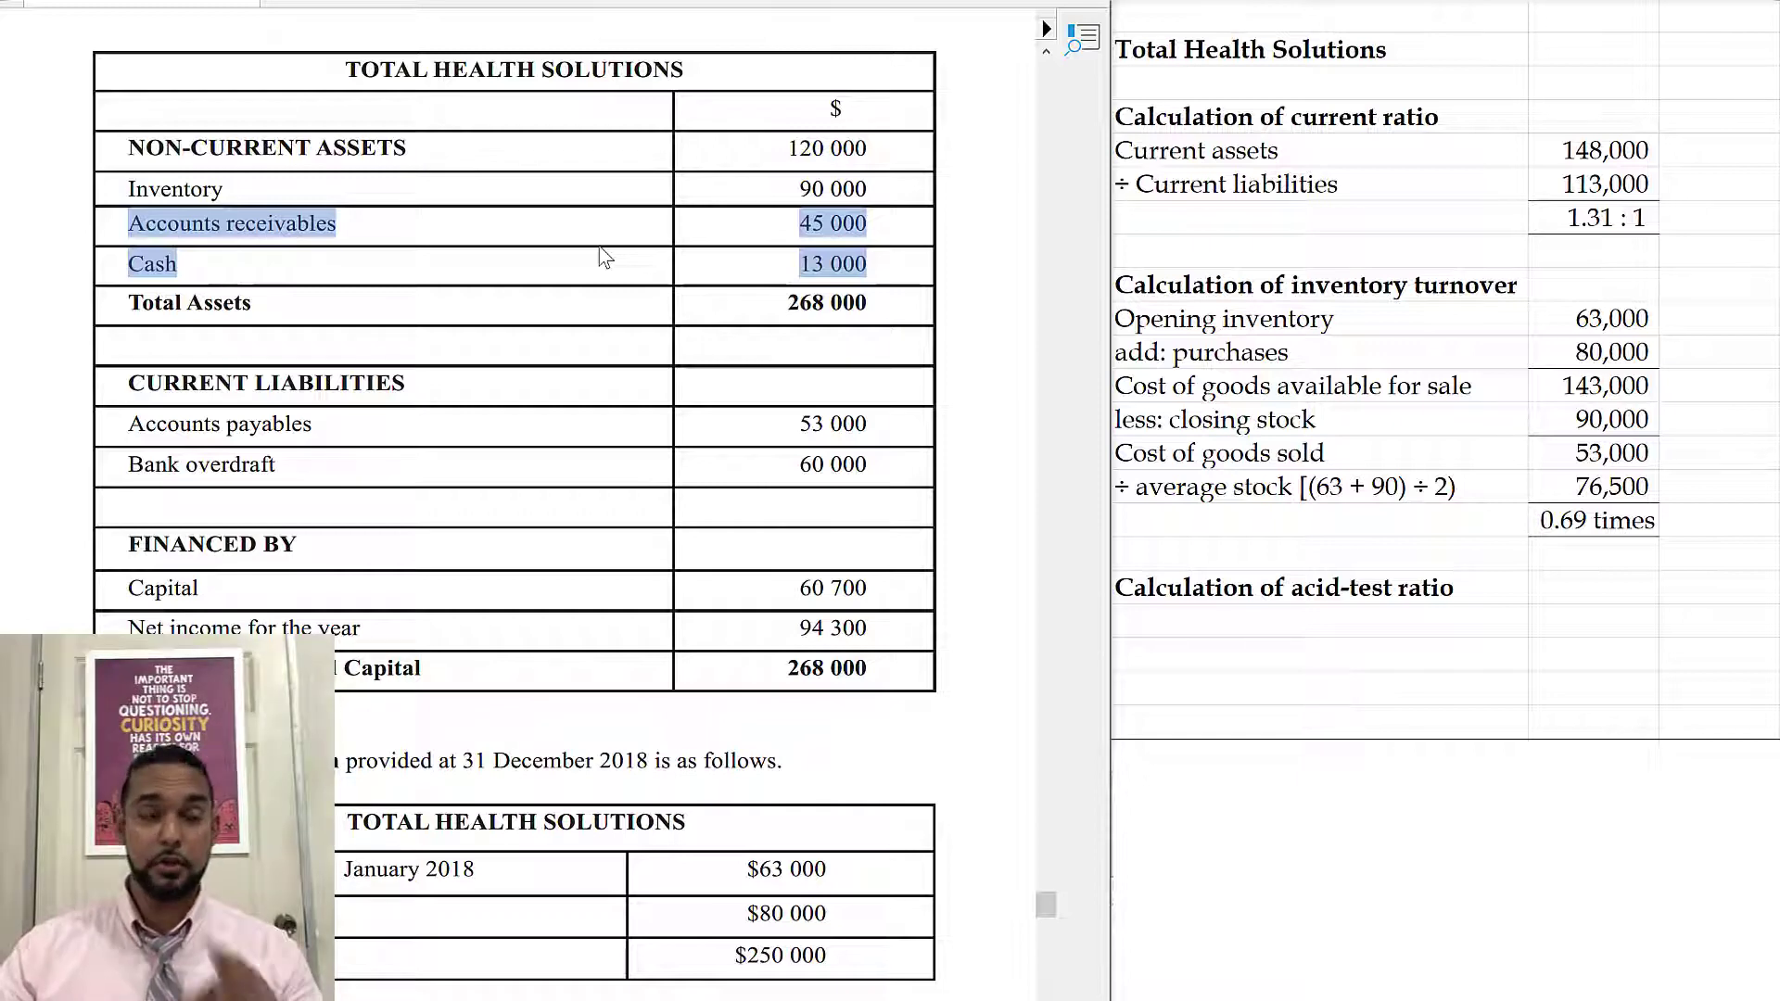
pyautogui.moveTo(116, 423); pyautogui.dragTo(895, 482)
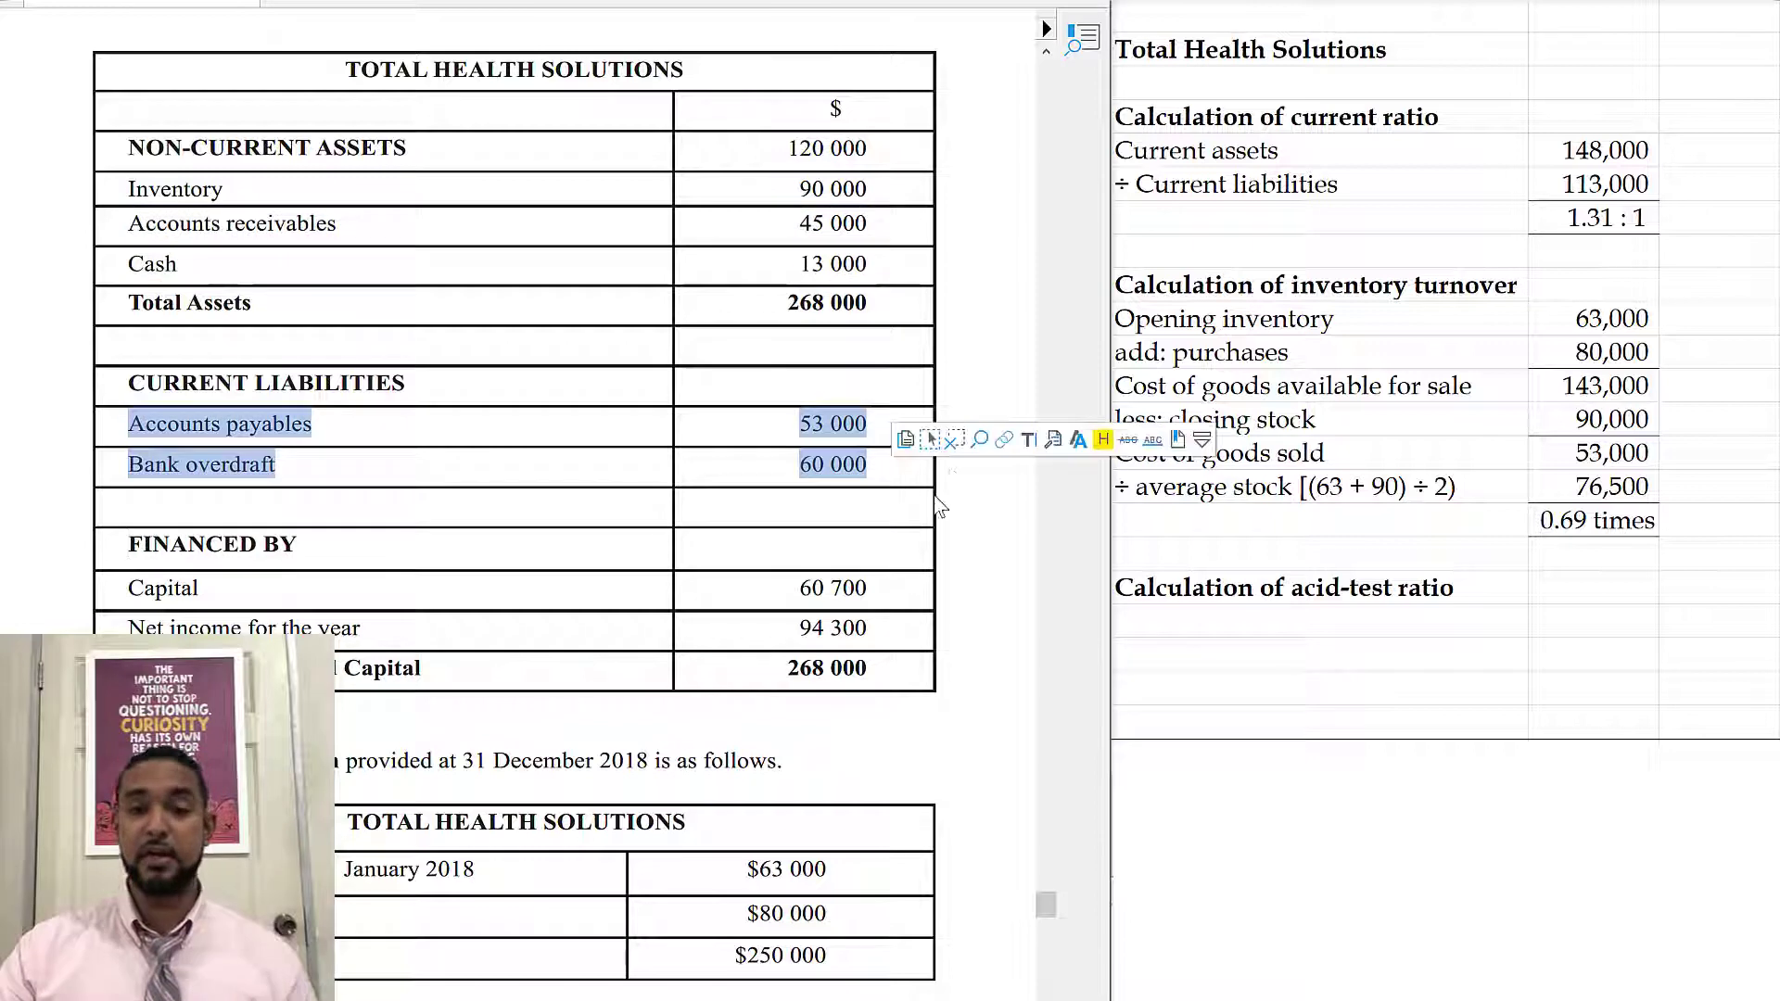
pyautogui.click(983, 360)
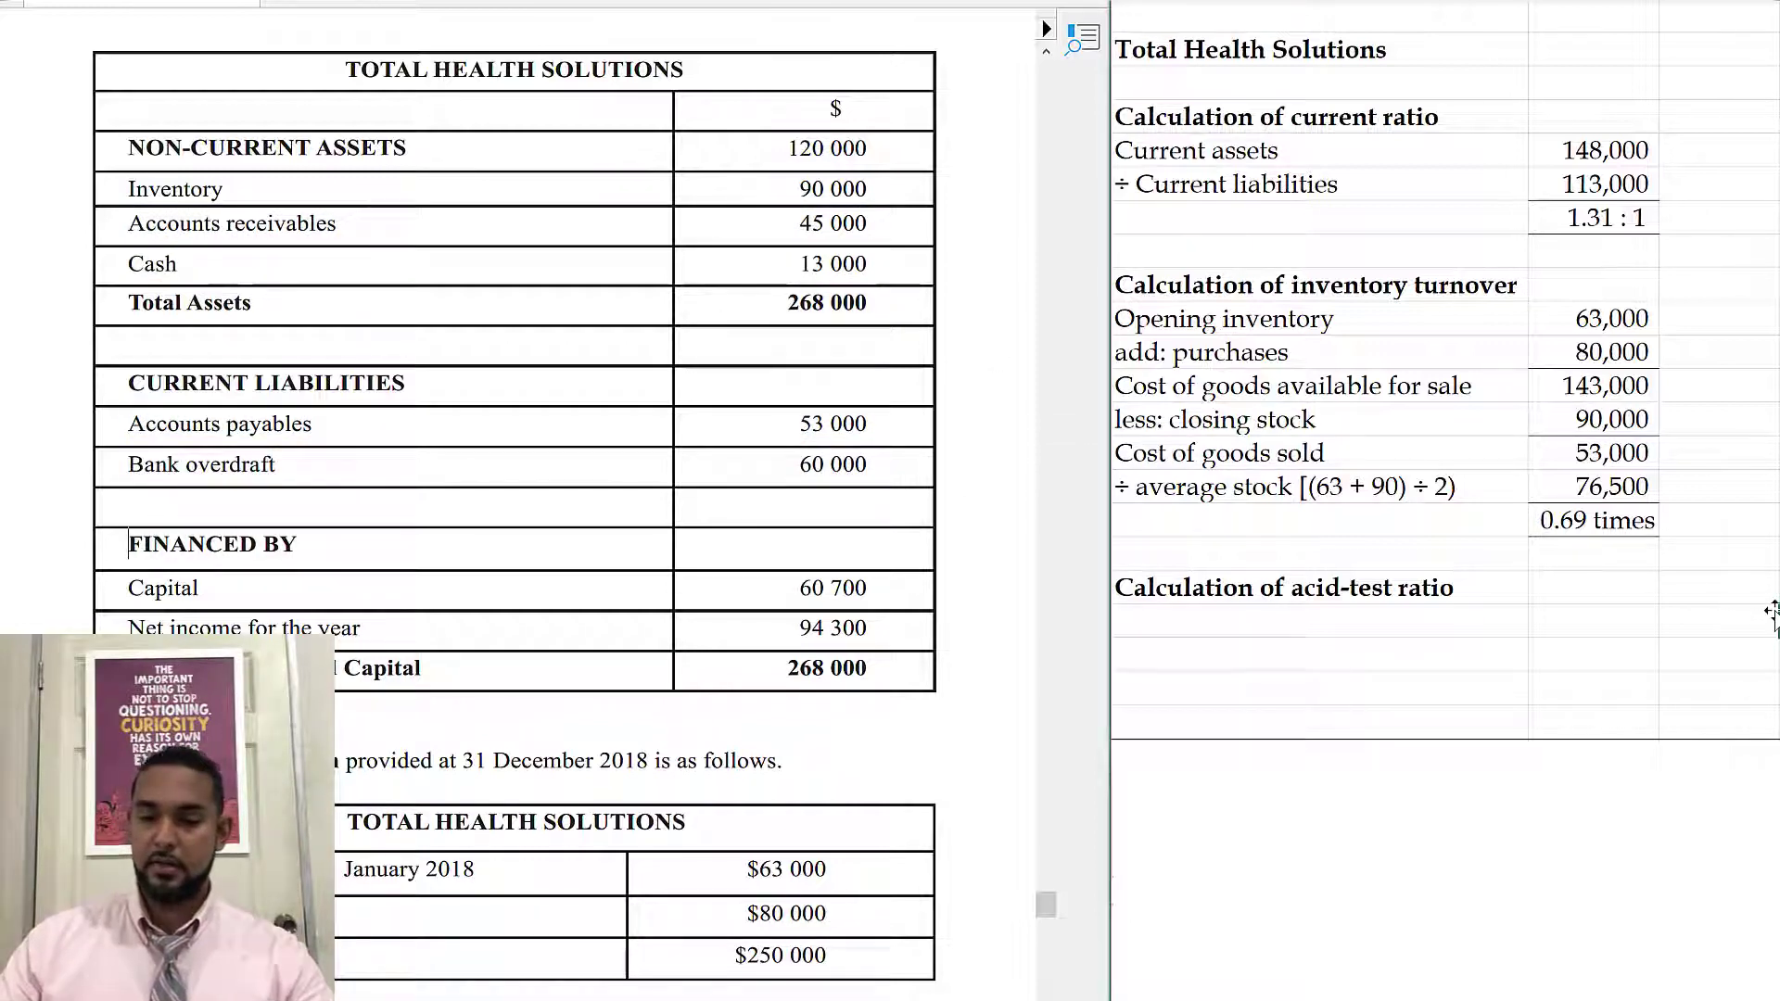
# Step: Enter "Current assets less inventory" of 58,000, "÷ current liabilities" of 113,000 and the acid-test ratio as 0.51 : 1
pyautogui.press('Return')
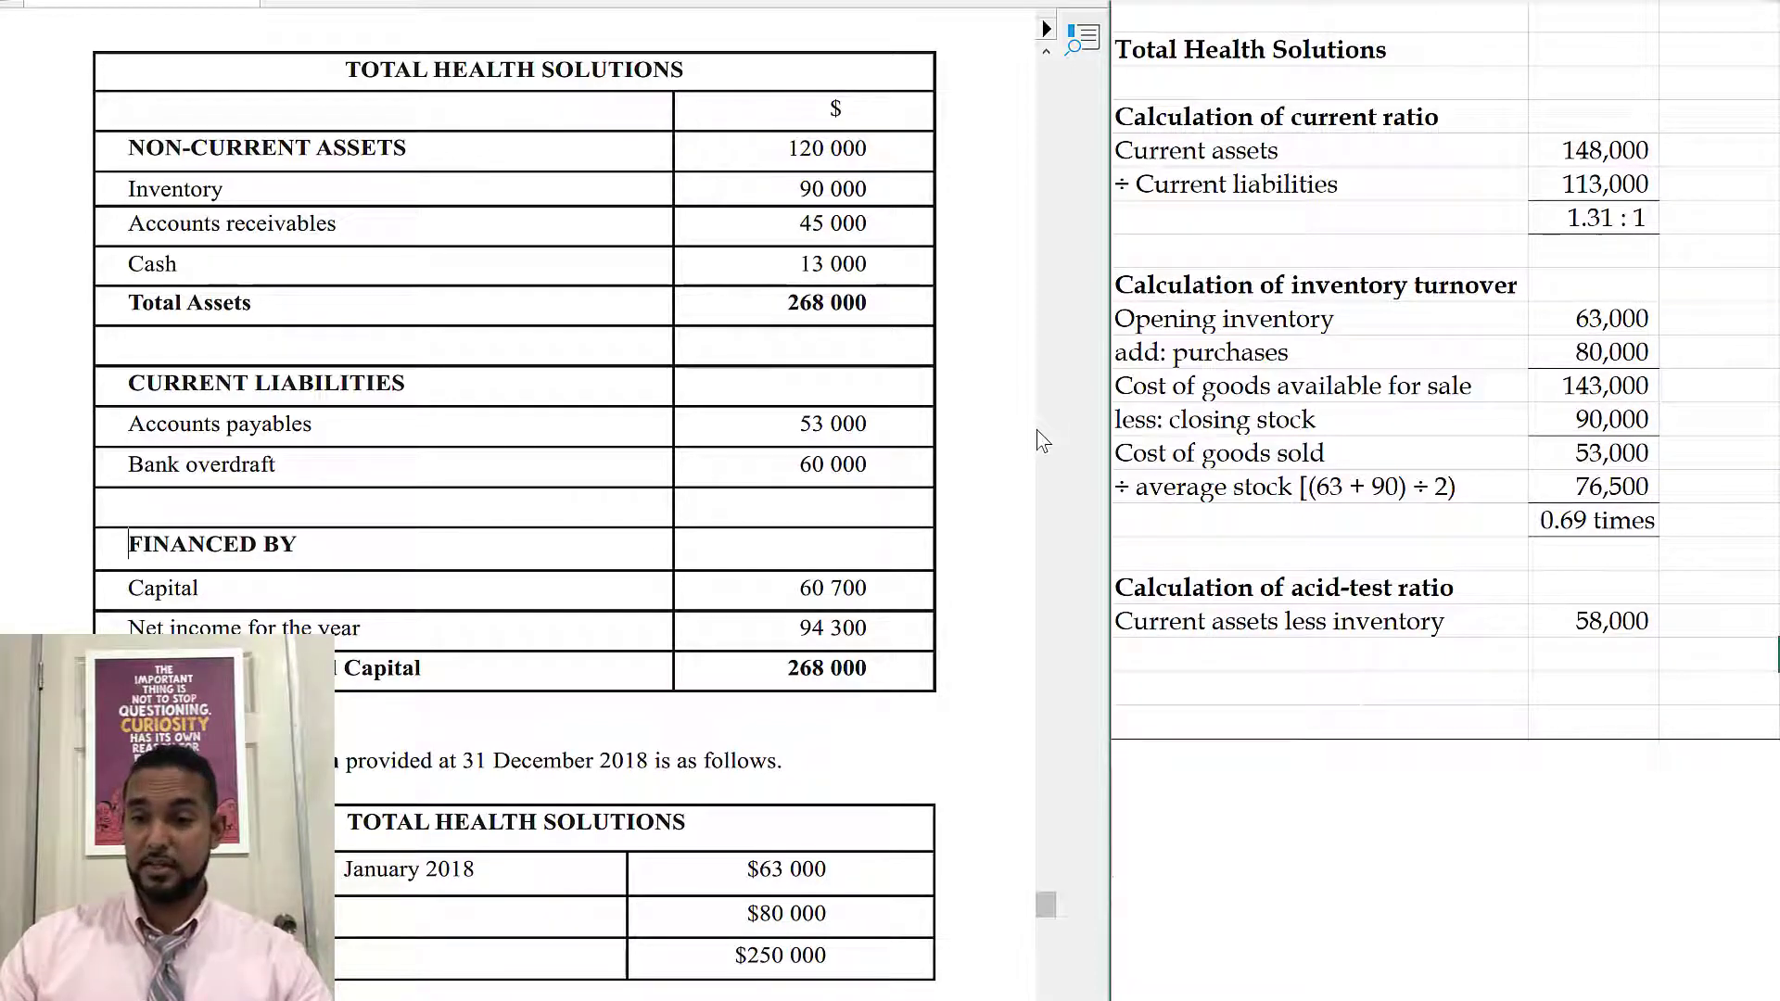
pyautogui.press('Return')
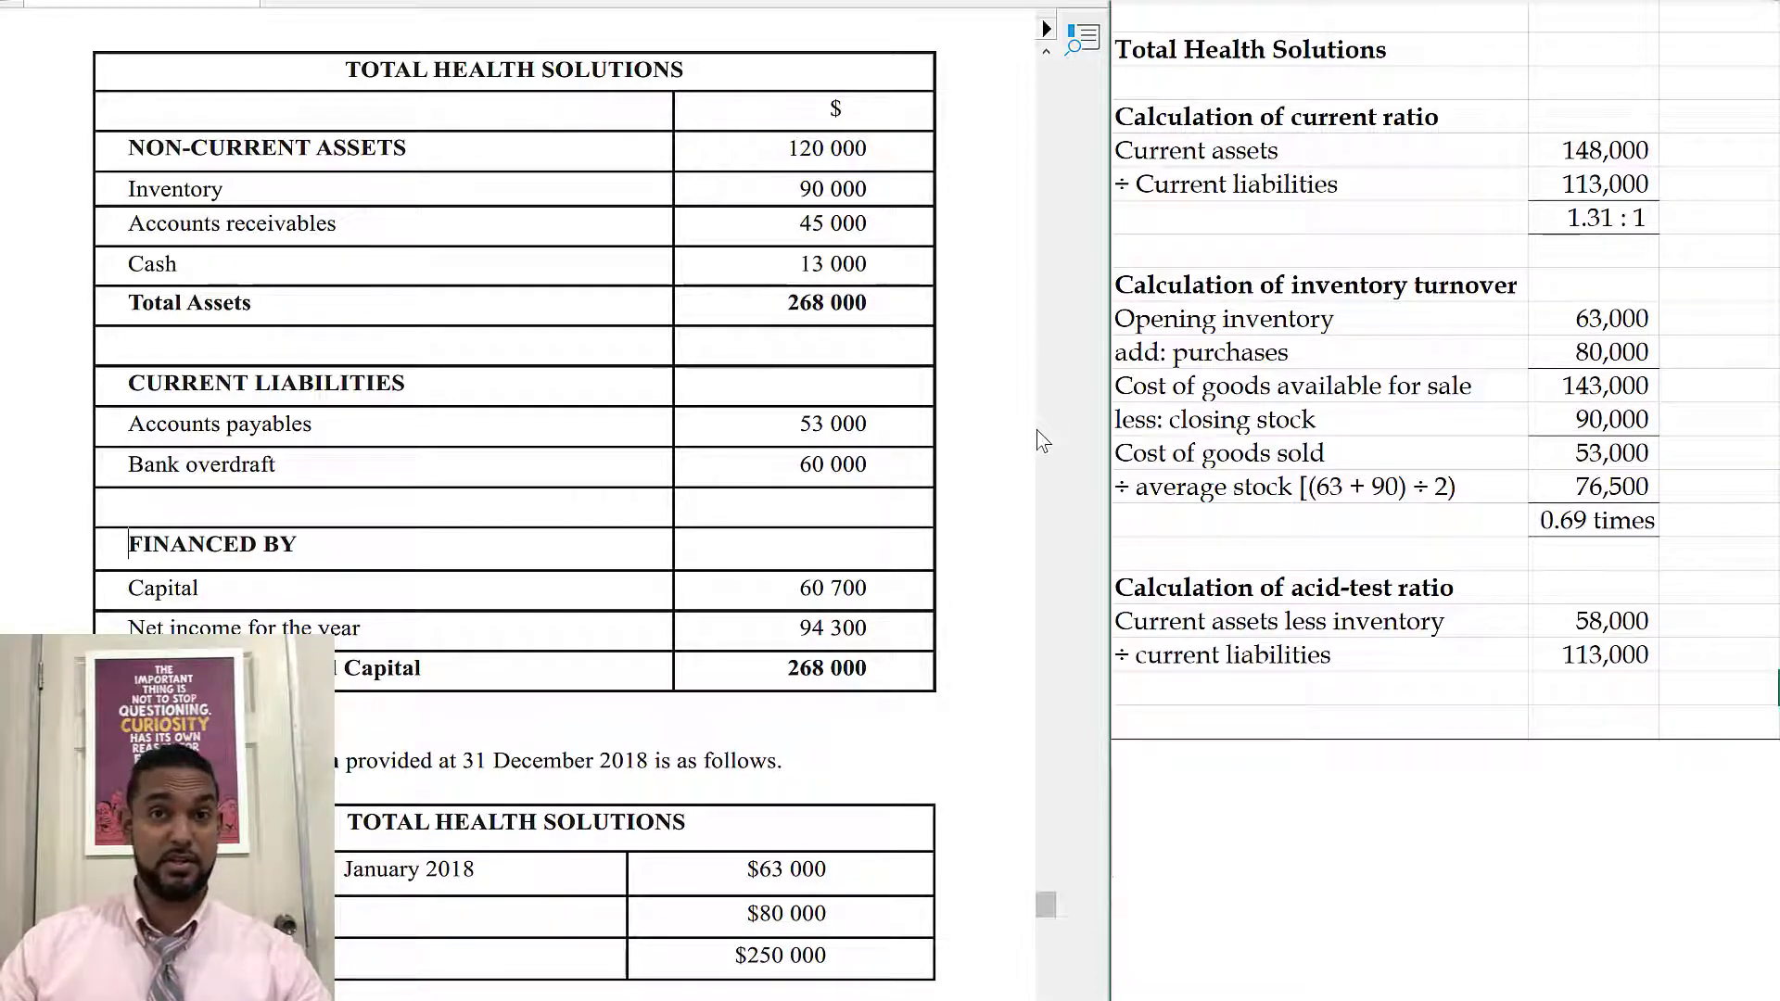
pyautogui.press('Right')
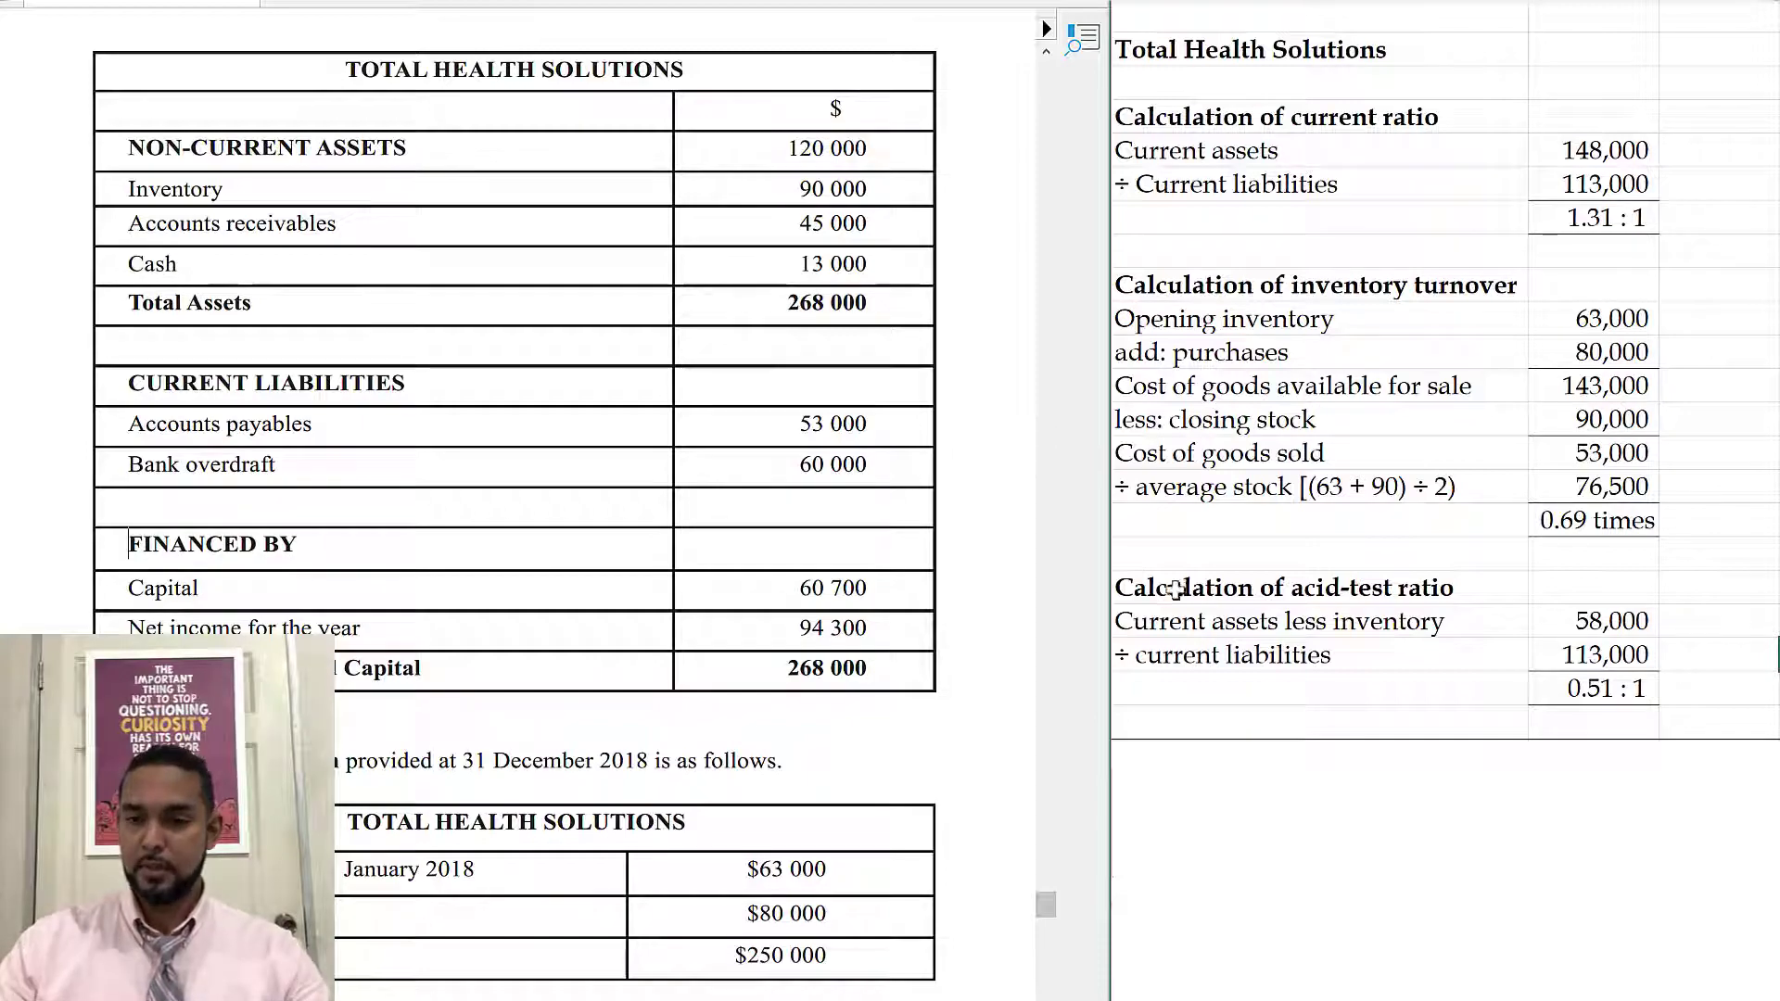
# Step: Find part (b) of the exam question and highlight the CariHealth Foods introduction, its three ratios and the comparison instruction
pyautogui.scroll(-20, 550, 733)
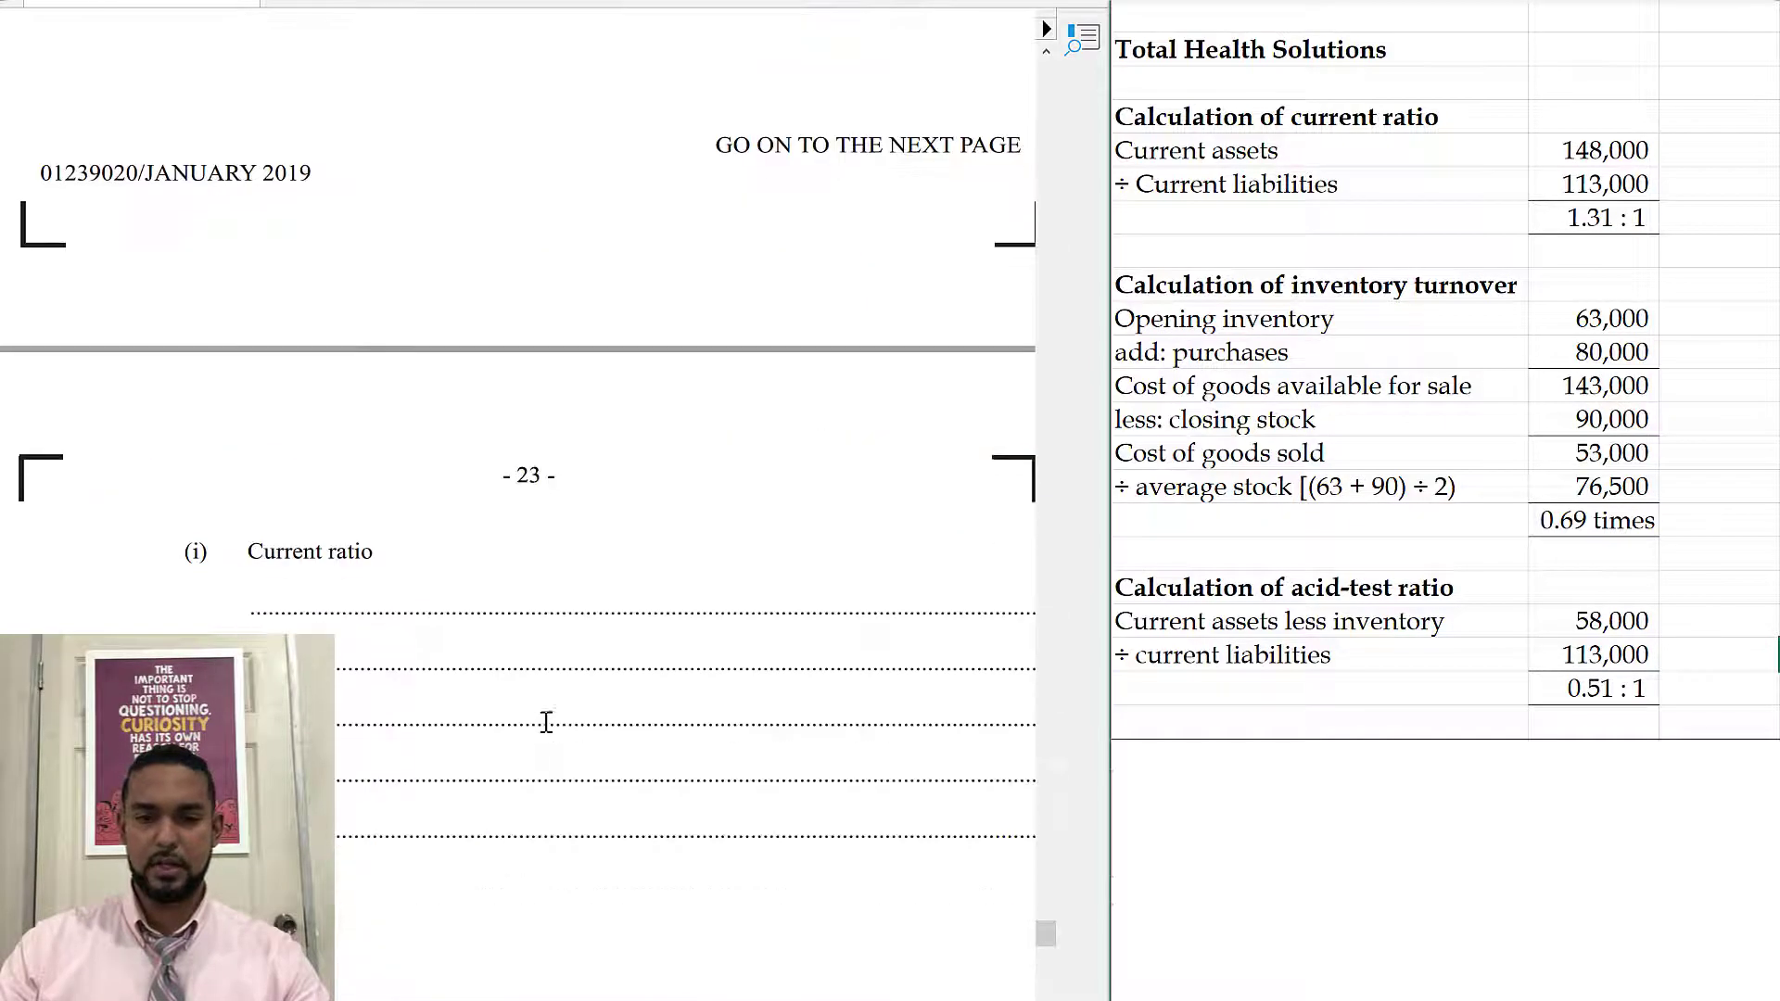
pyautogui.scroll(-20, 543, 721)
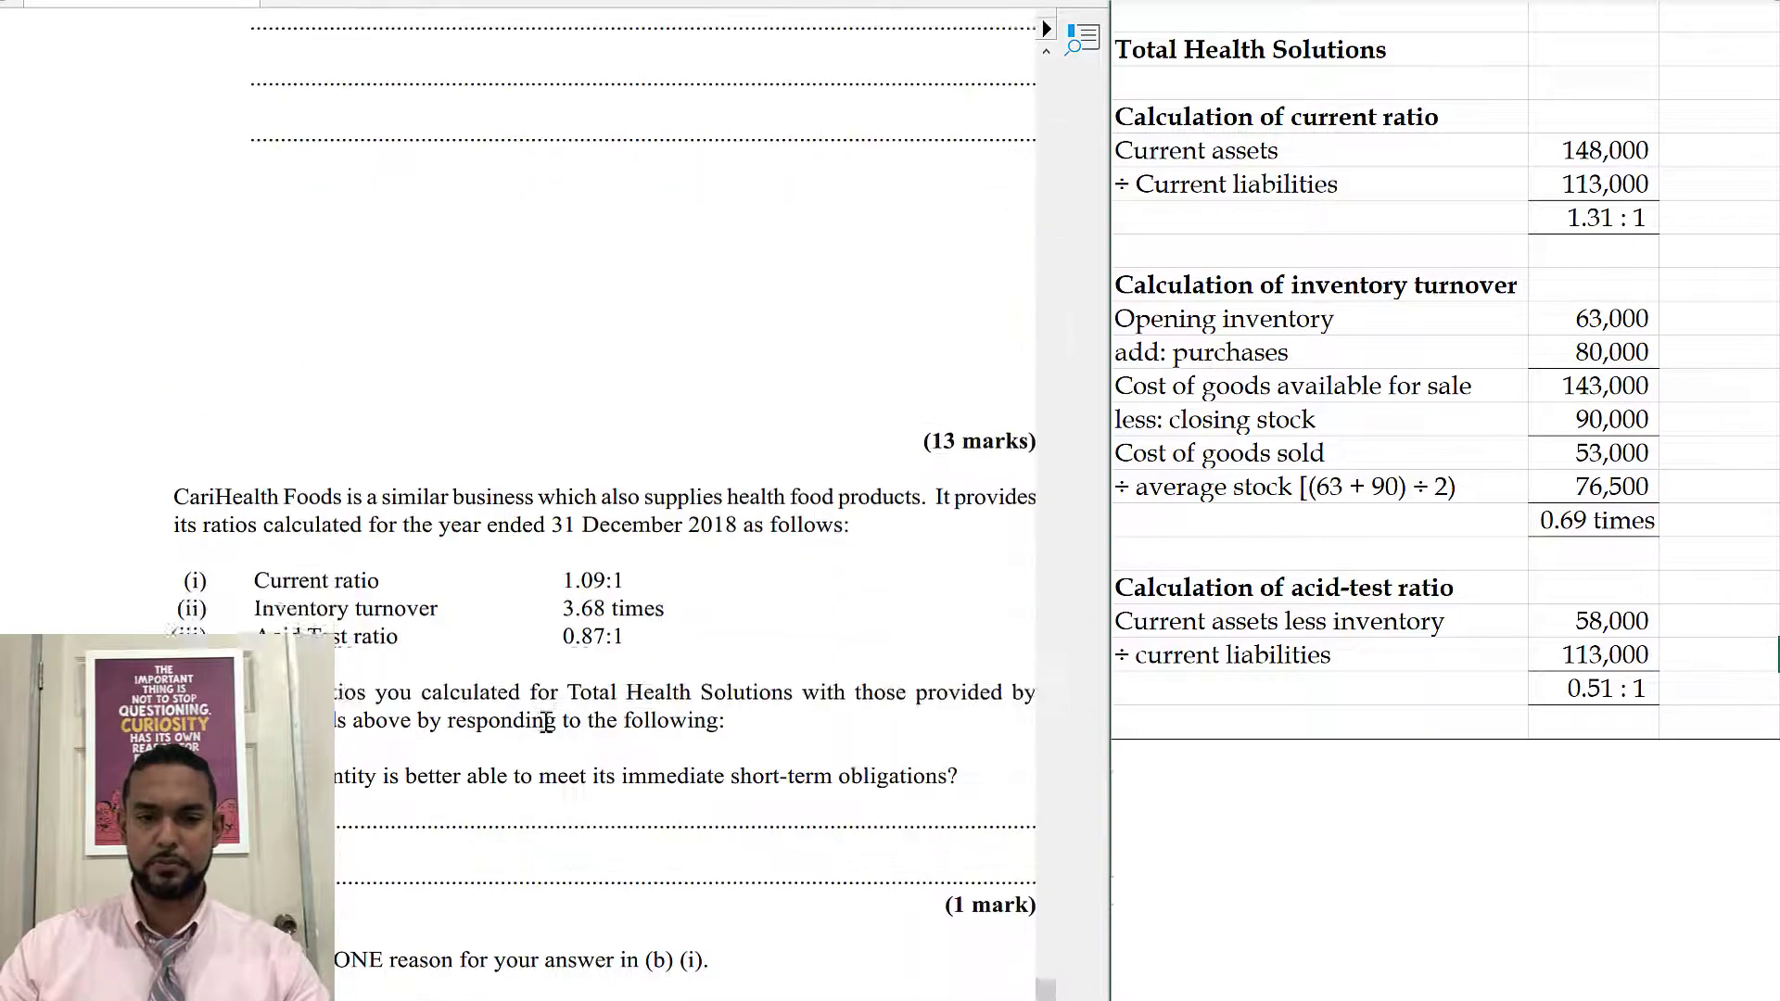
pyautogui.scroll(-1, 546, 722)
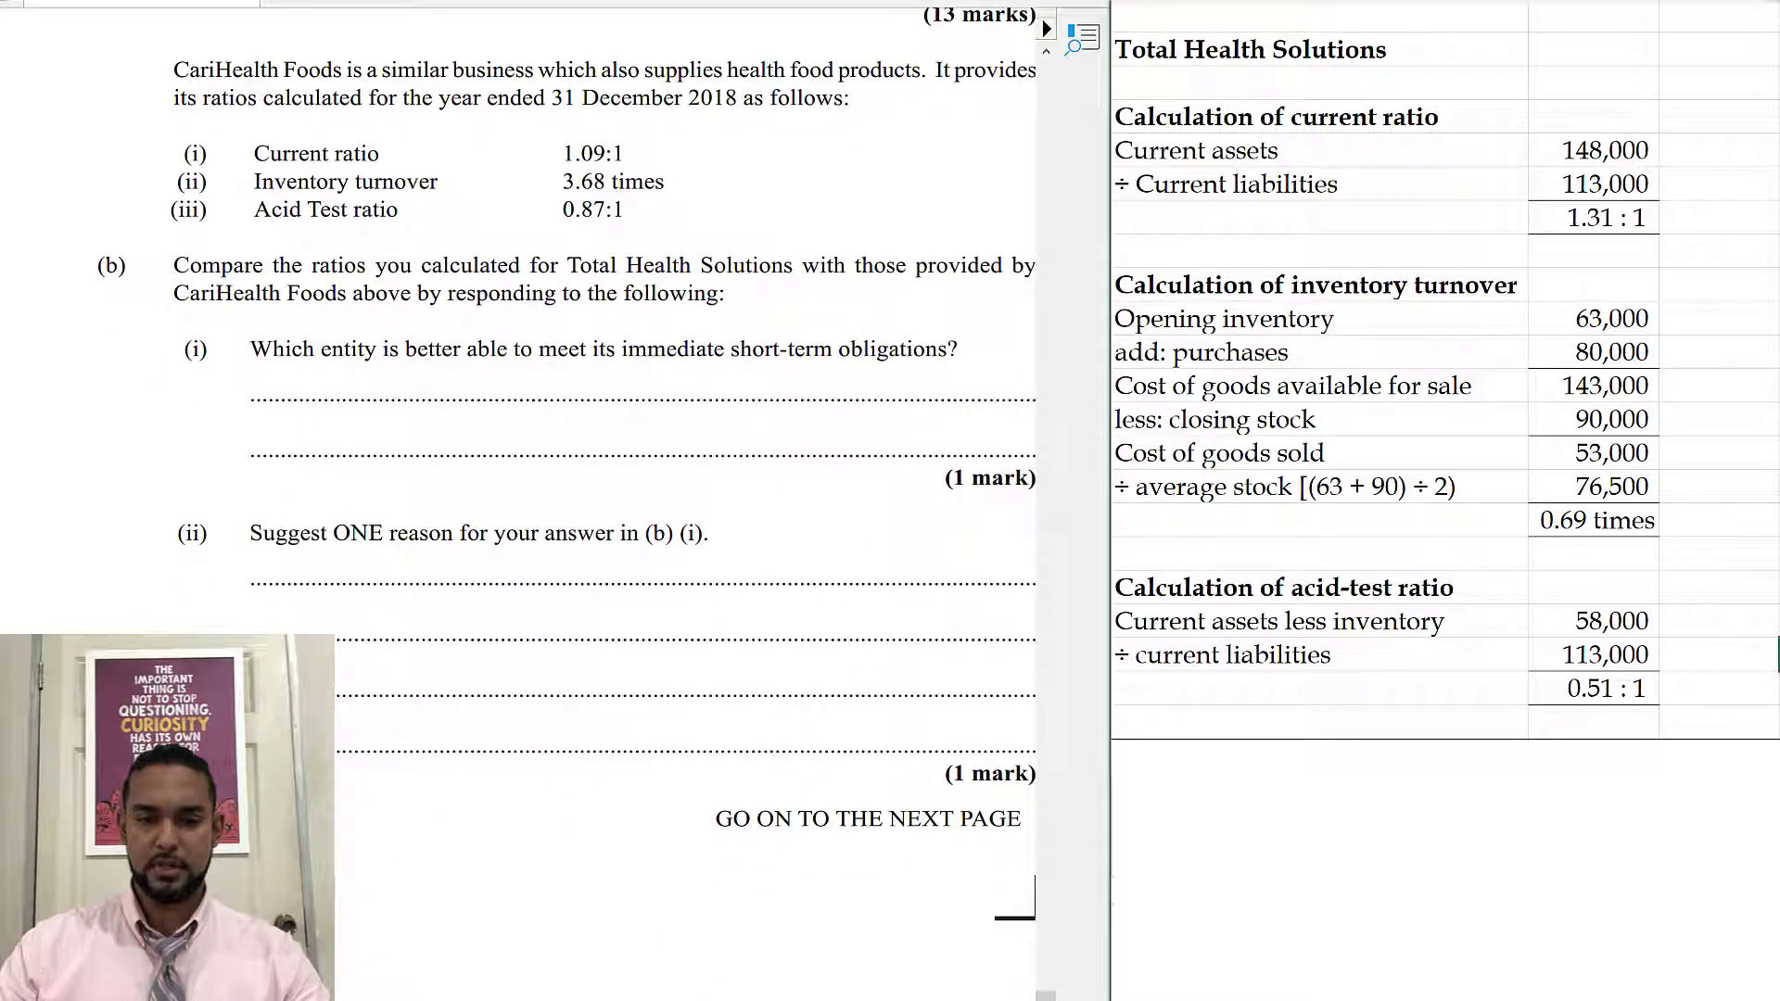
pyautogui.hscroll(3, 559, 982)
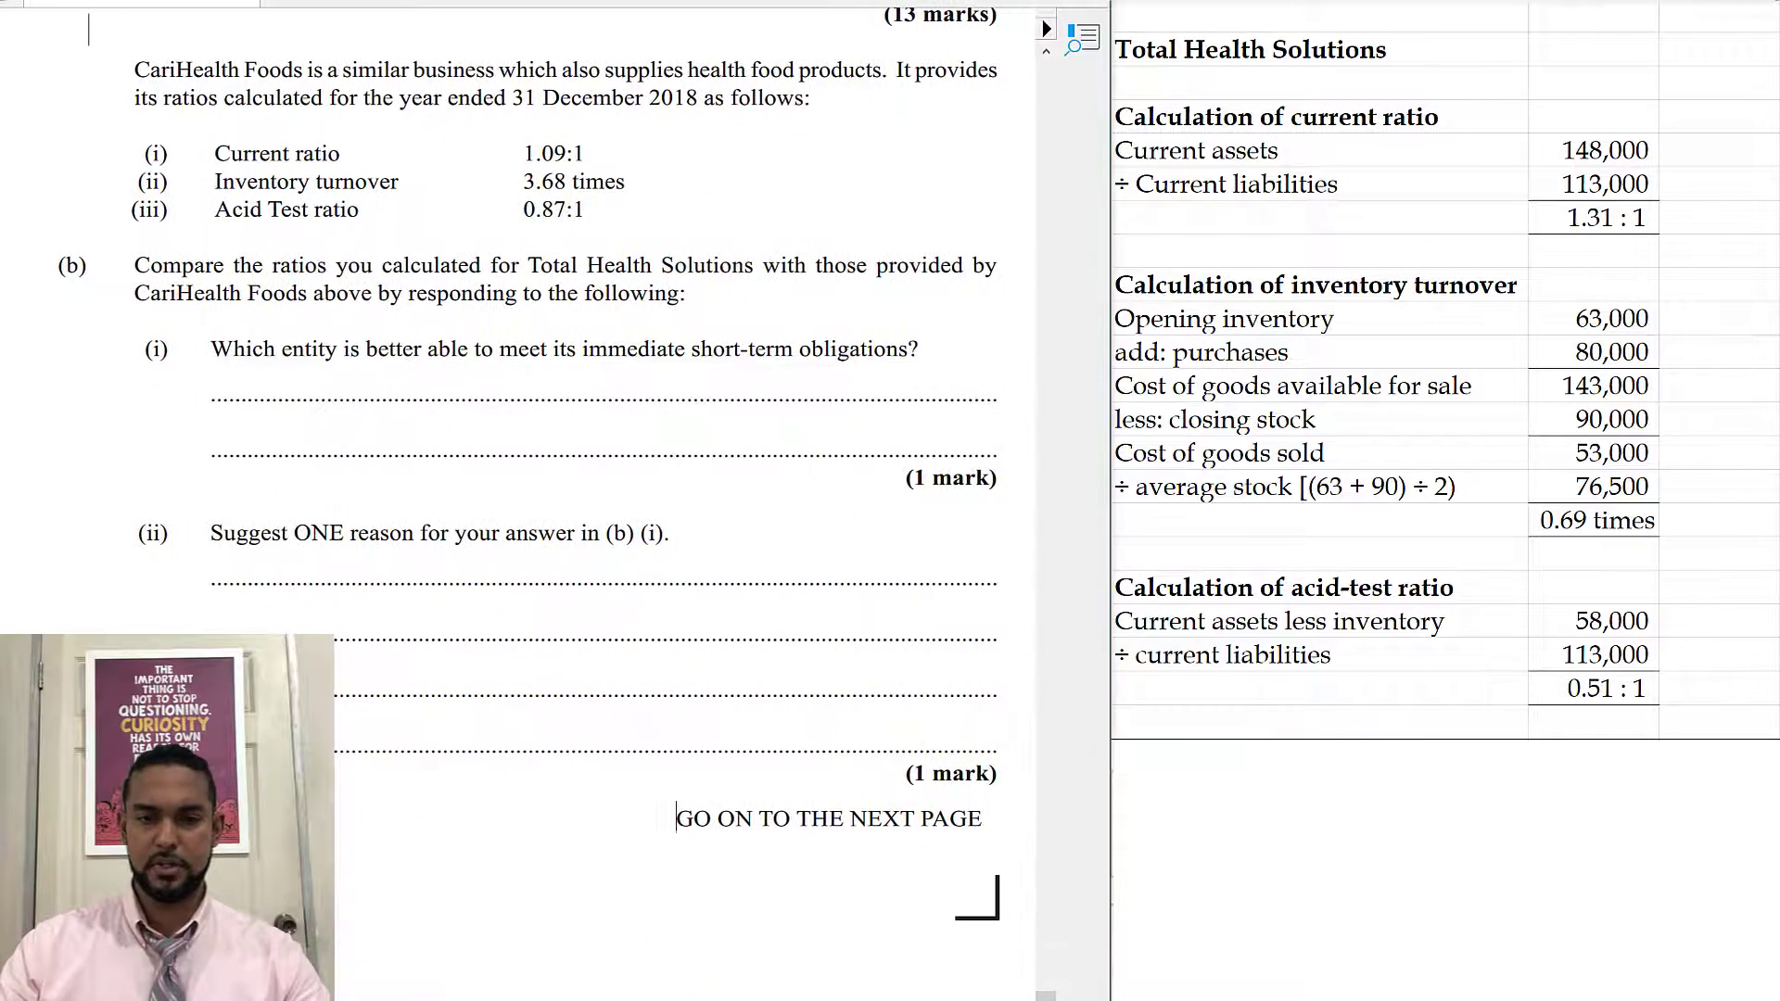
pyautogui.scroll(-1, 559, 983)
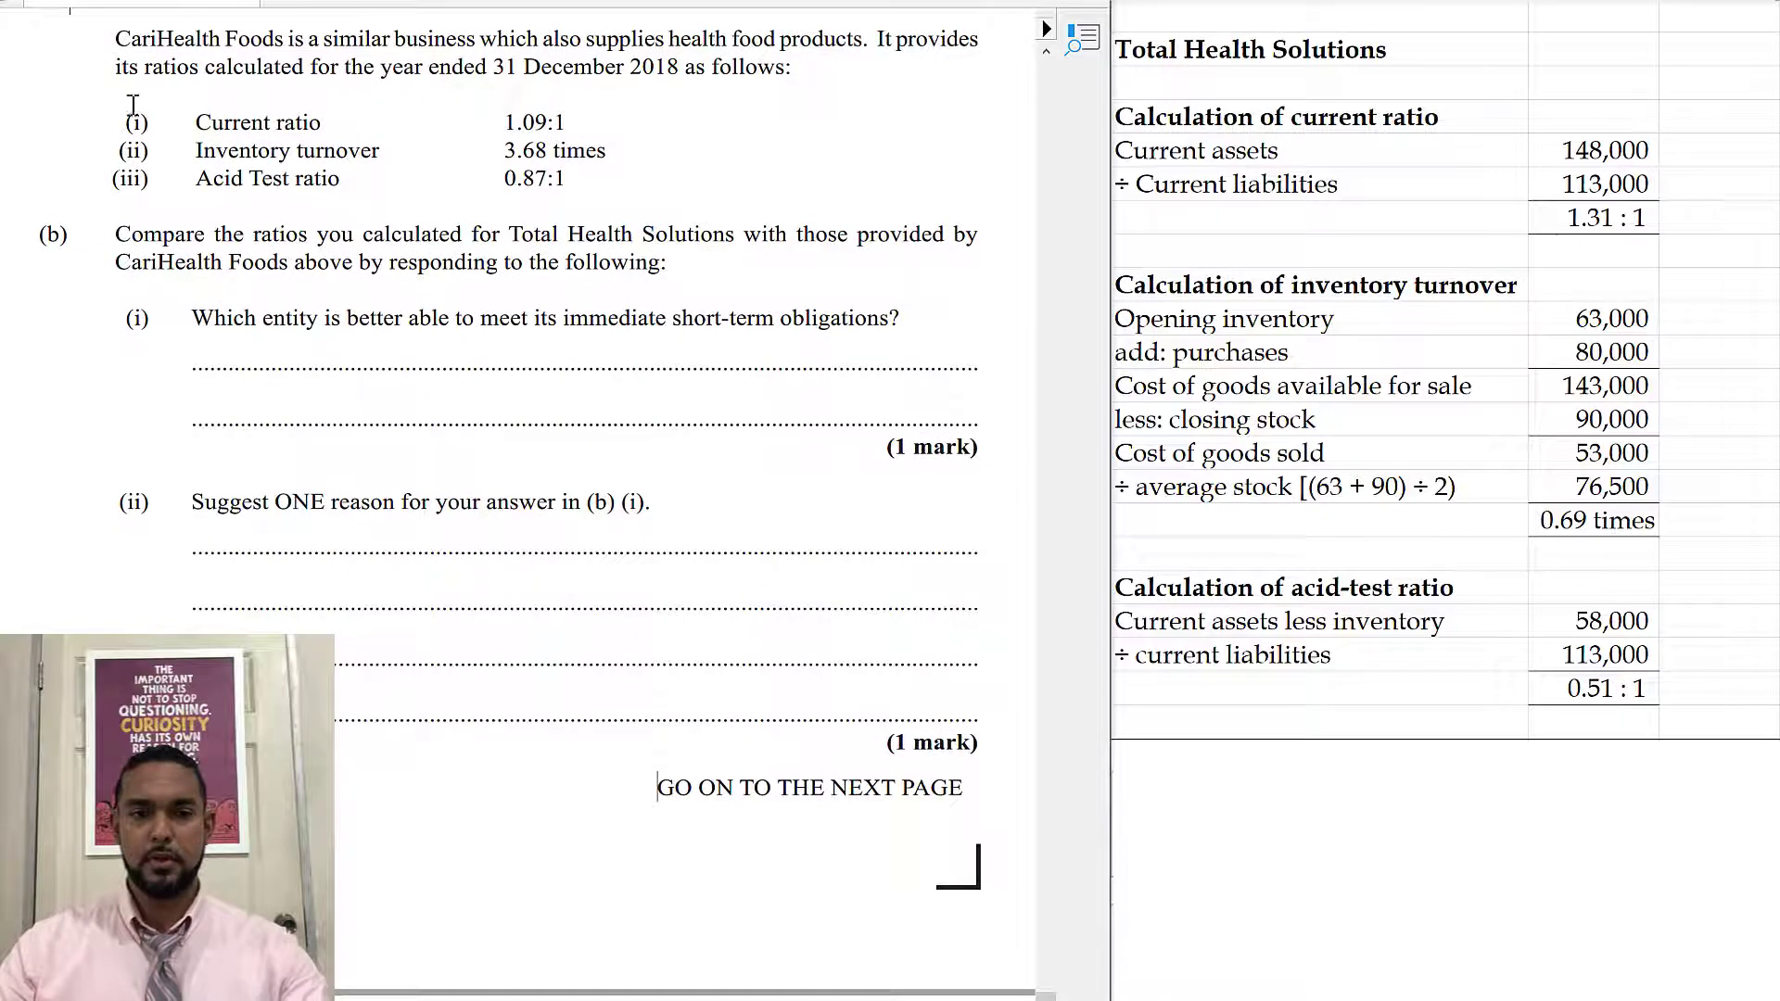
pyautogui.moveTo(101, 44); pyautogui.dragTo(976, 76)
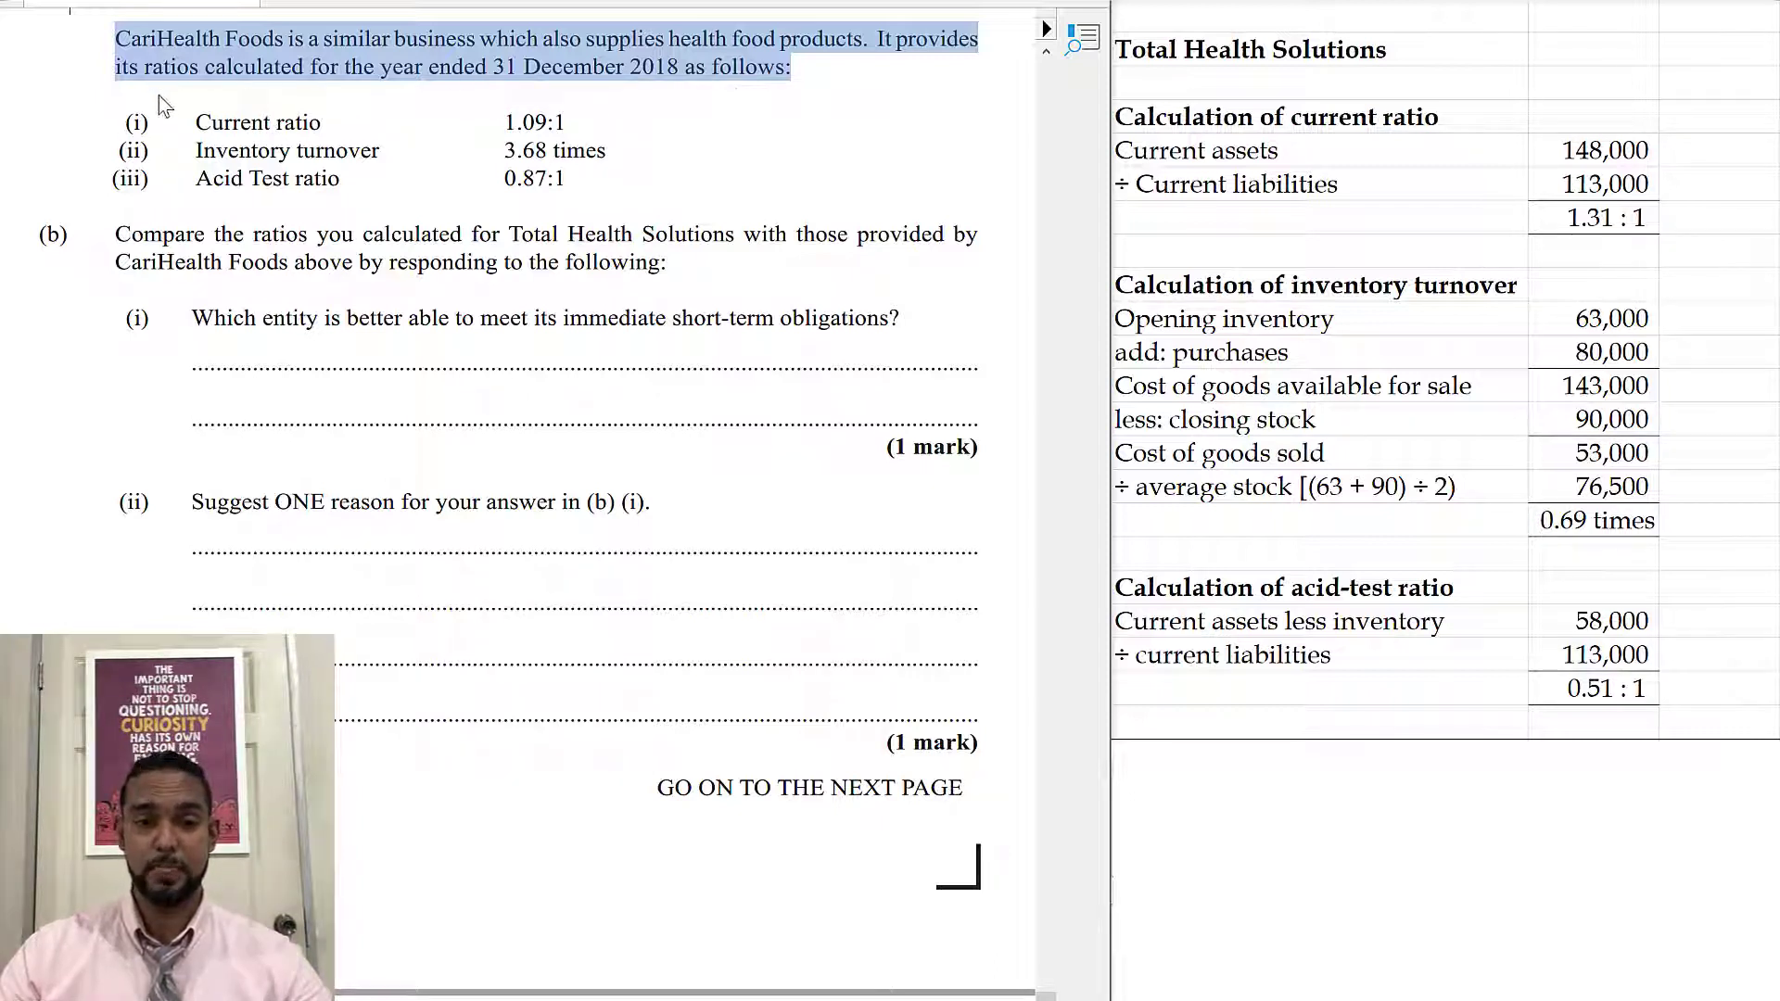
pyautogui.moveTo(568, 190); pyautogui.dragTo(629, 204)
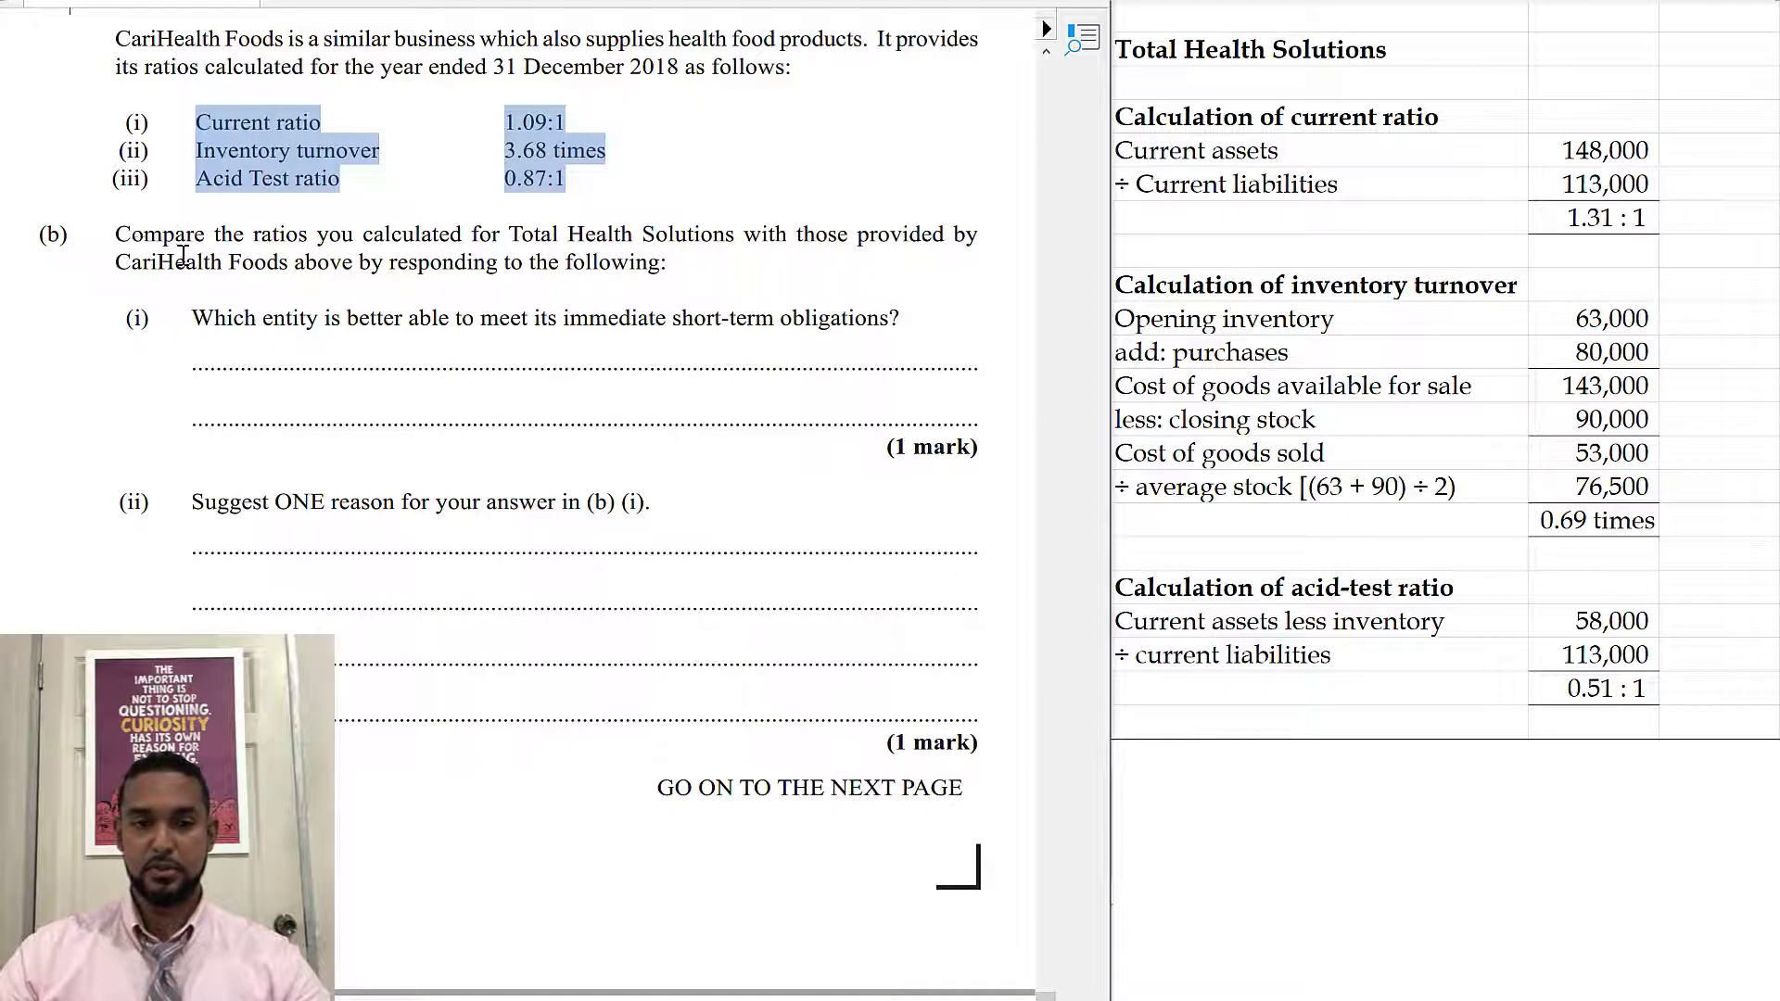
pyautogui.moveTo(102, 225); pyautogui.dragTo(985, 273)
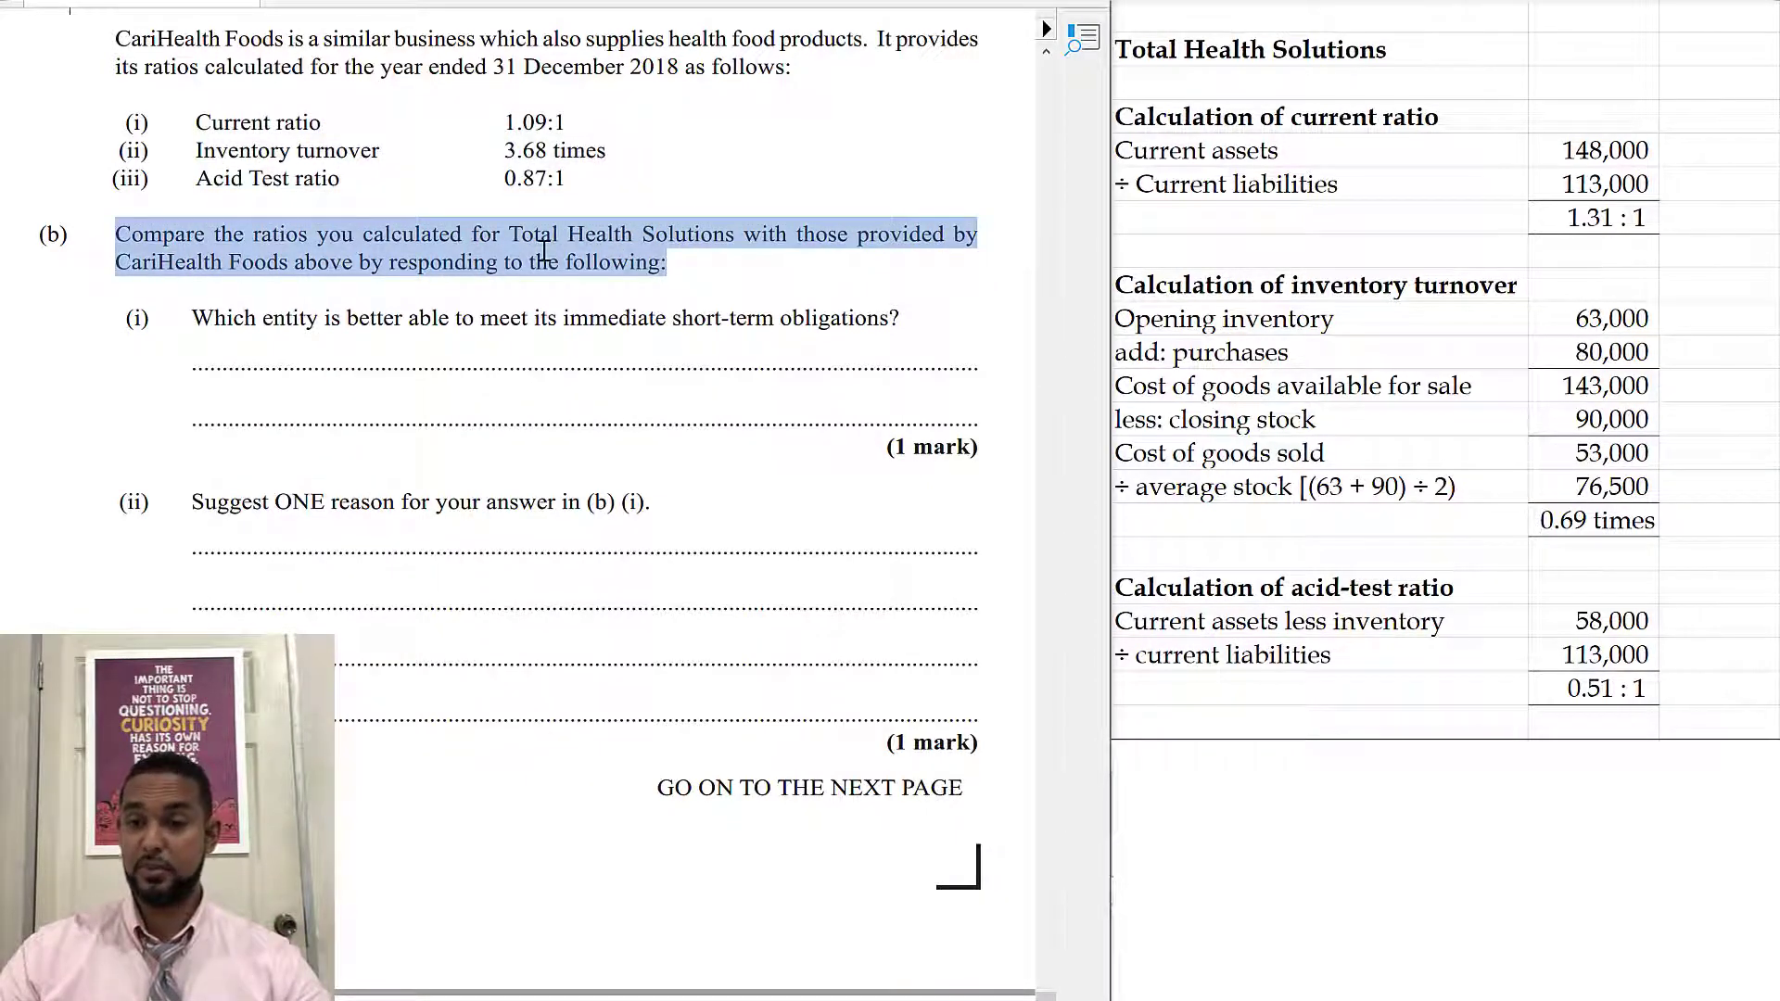
# Step: Highlight question (b)(i) and compare CariHealth's current ratio with the one calculated for Total Health Solutions
pyautogui.moveTo(183, 303); pyautogui.dragTo(906, 343)
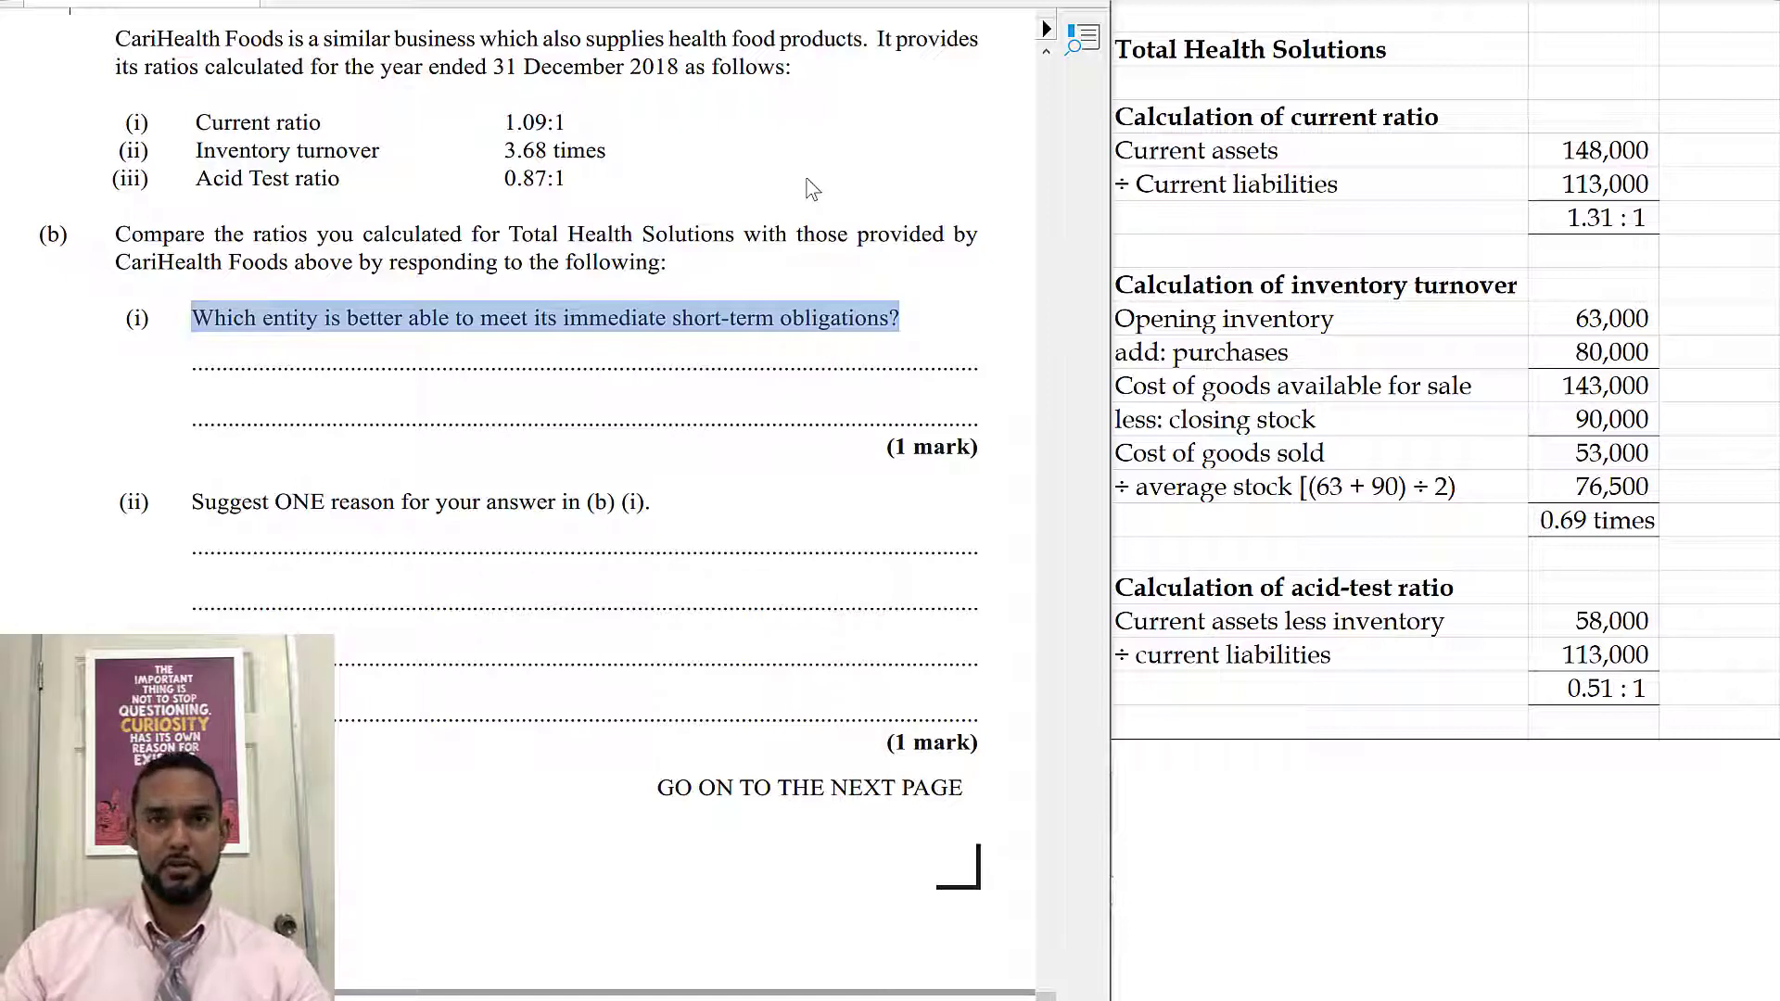
pyautogui.moveTo(190, 121); pyautogui.dragTo(607, 153)
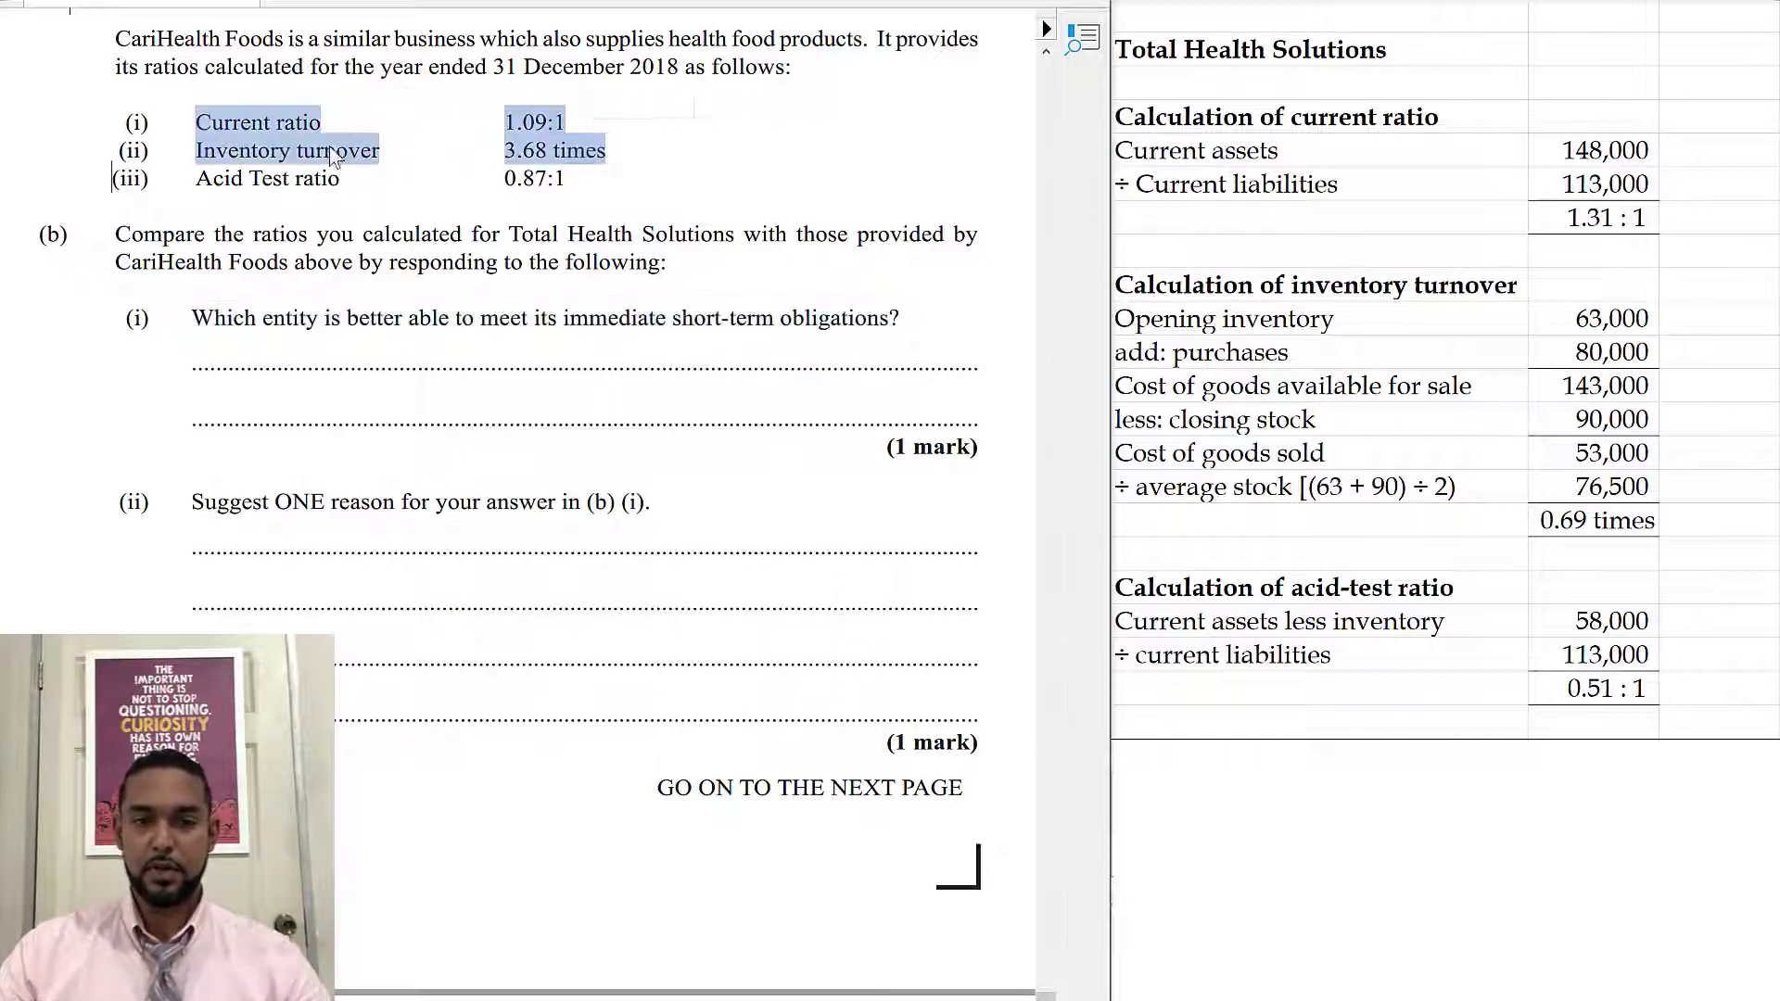
pyautogui.click(103, 133)
pyautogui.moveTo(172, 118); pyautogui.dragTo(551, 125)
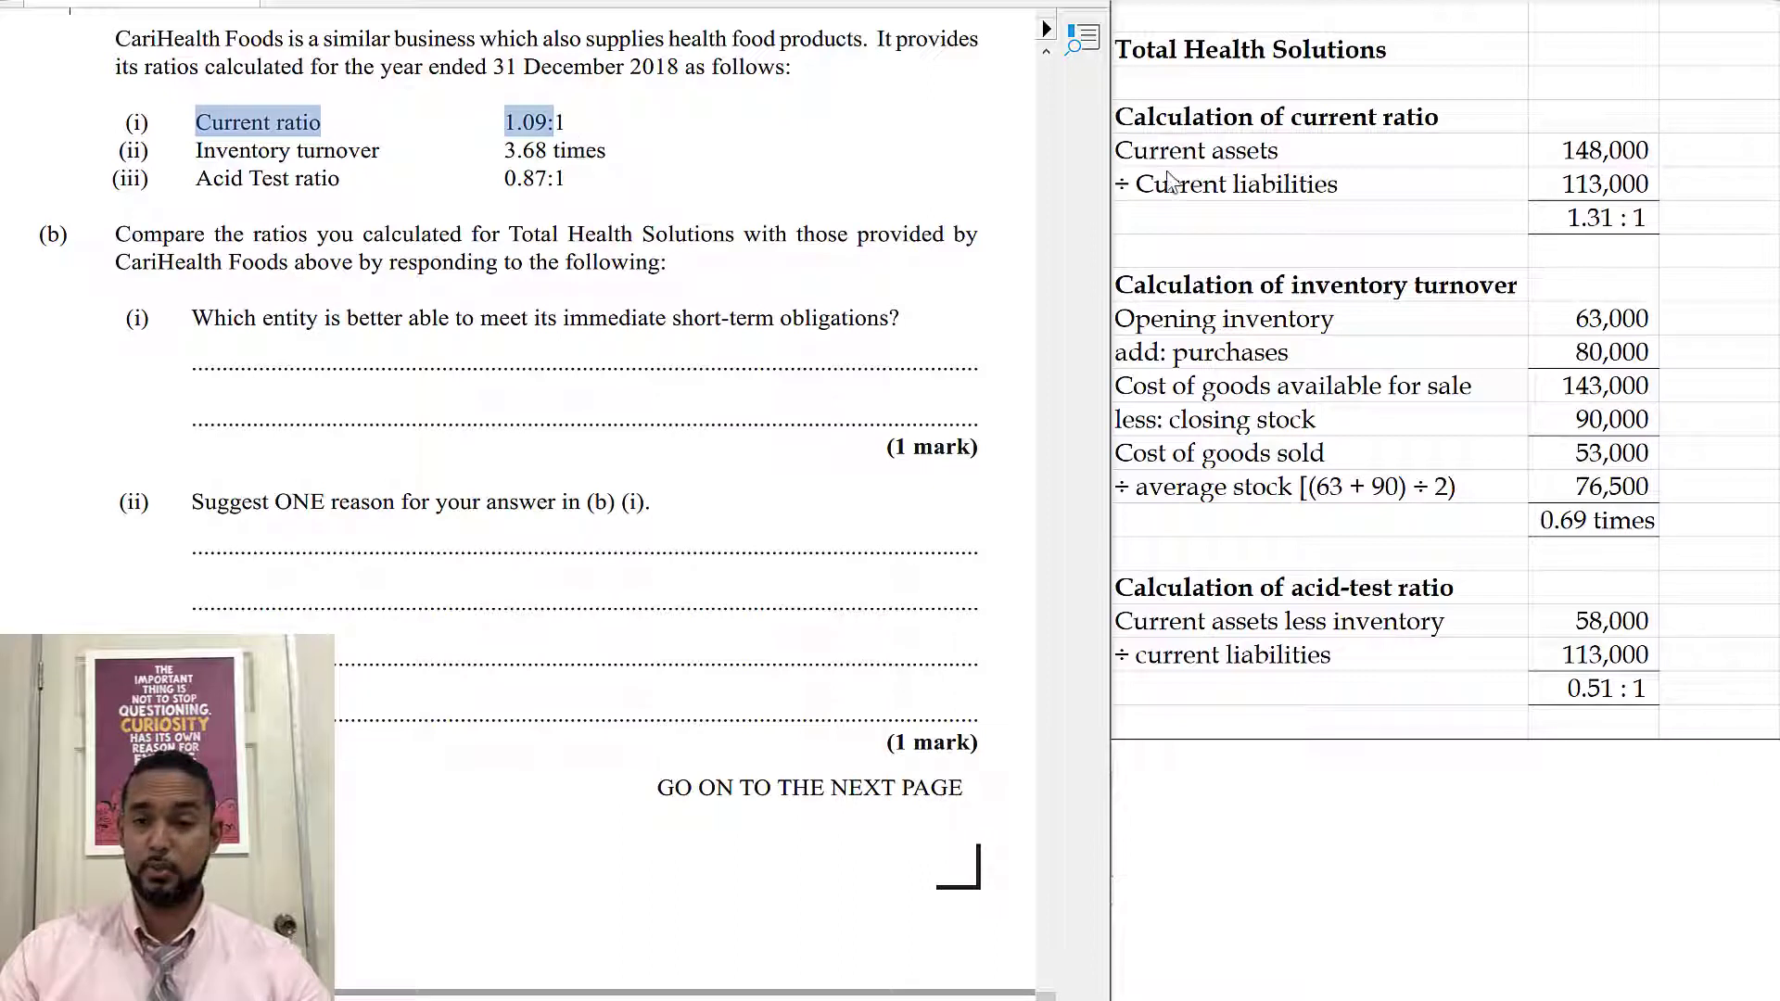
pyautogui.click(1612, 150)
pyautogui.moveTo(1439, 154); pyautogui.dragTo(1648, 148)
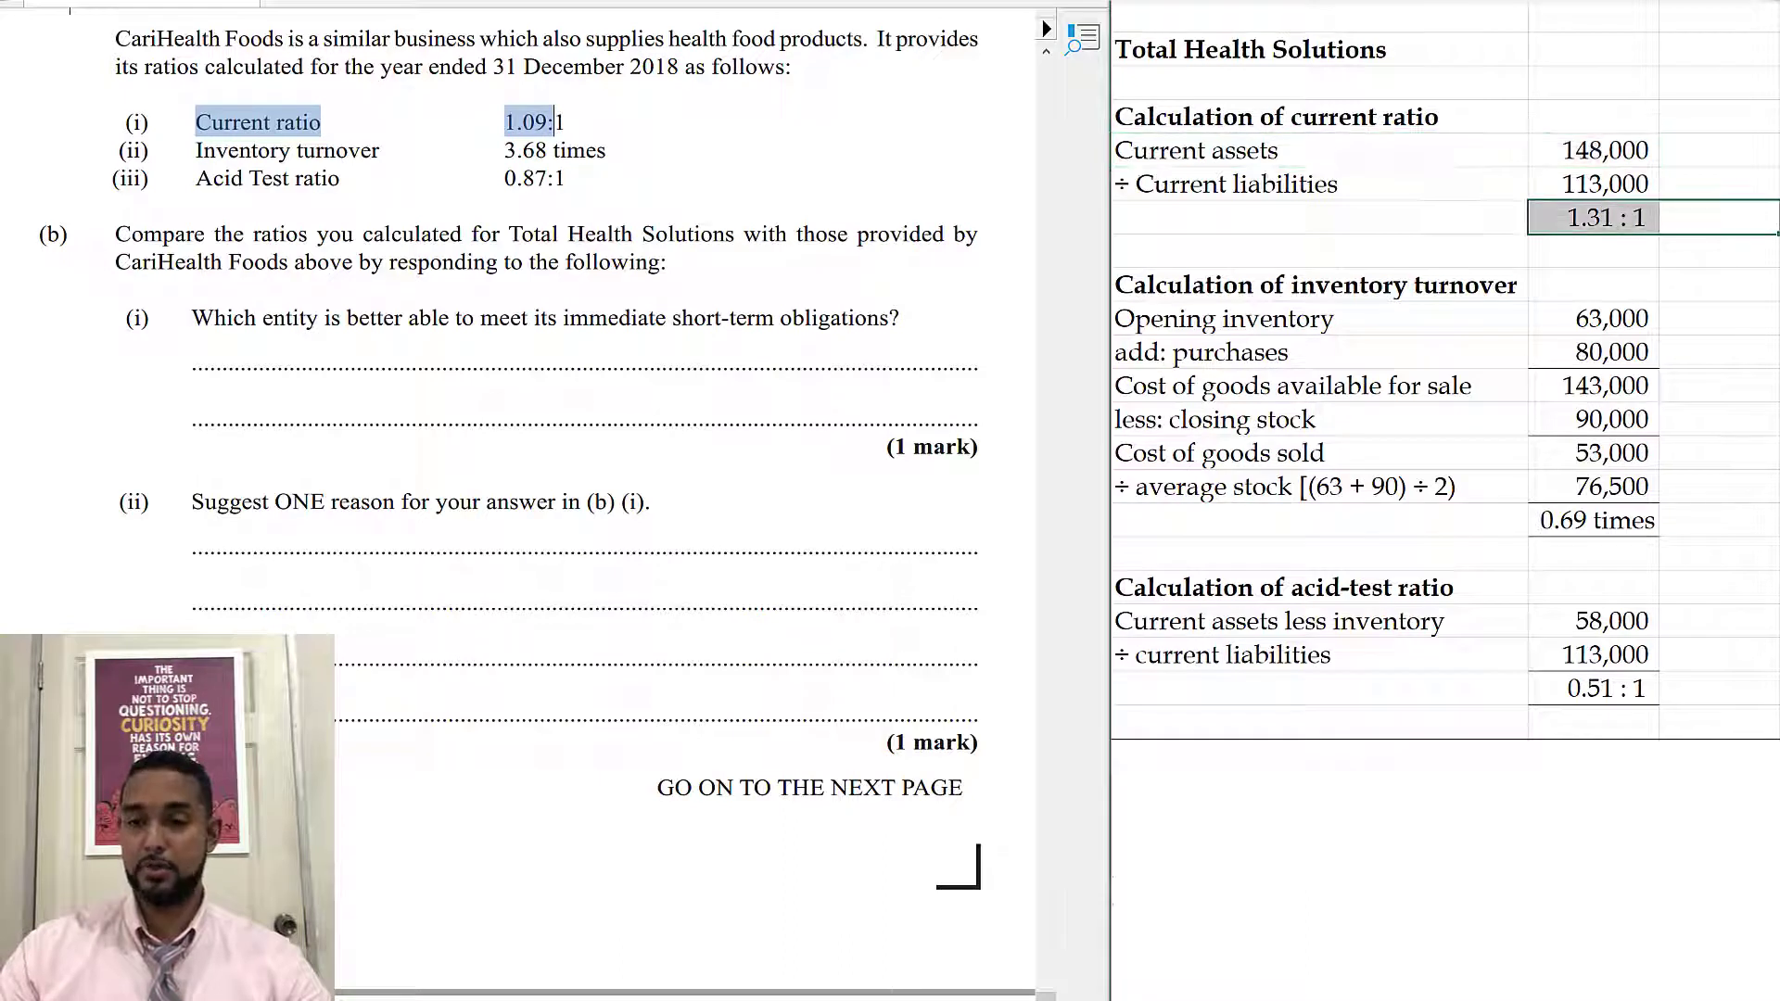
pyautogui.click(1779, 217)
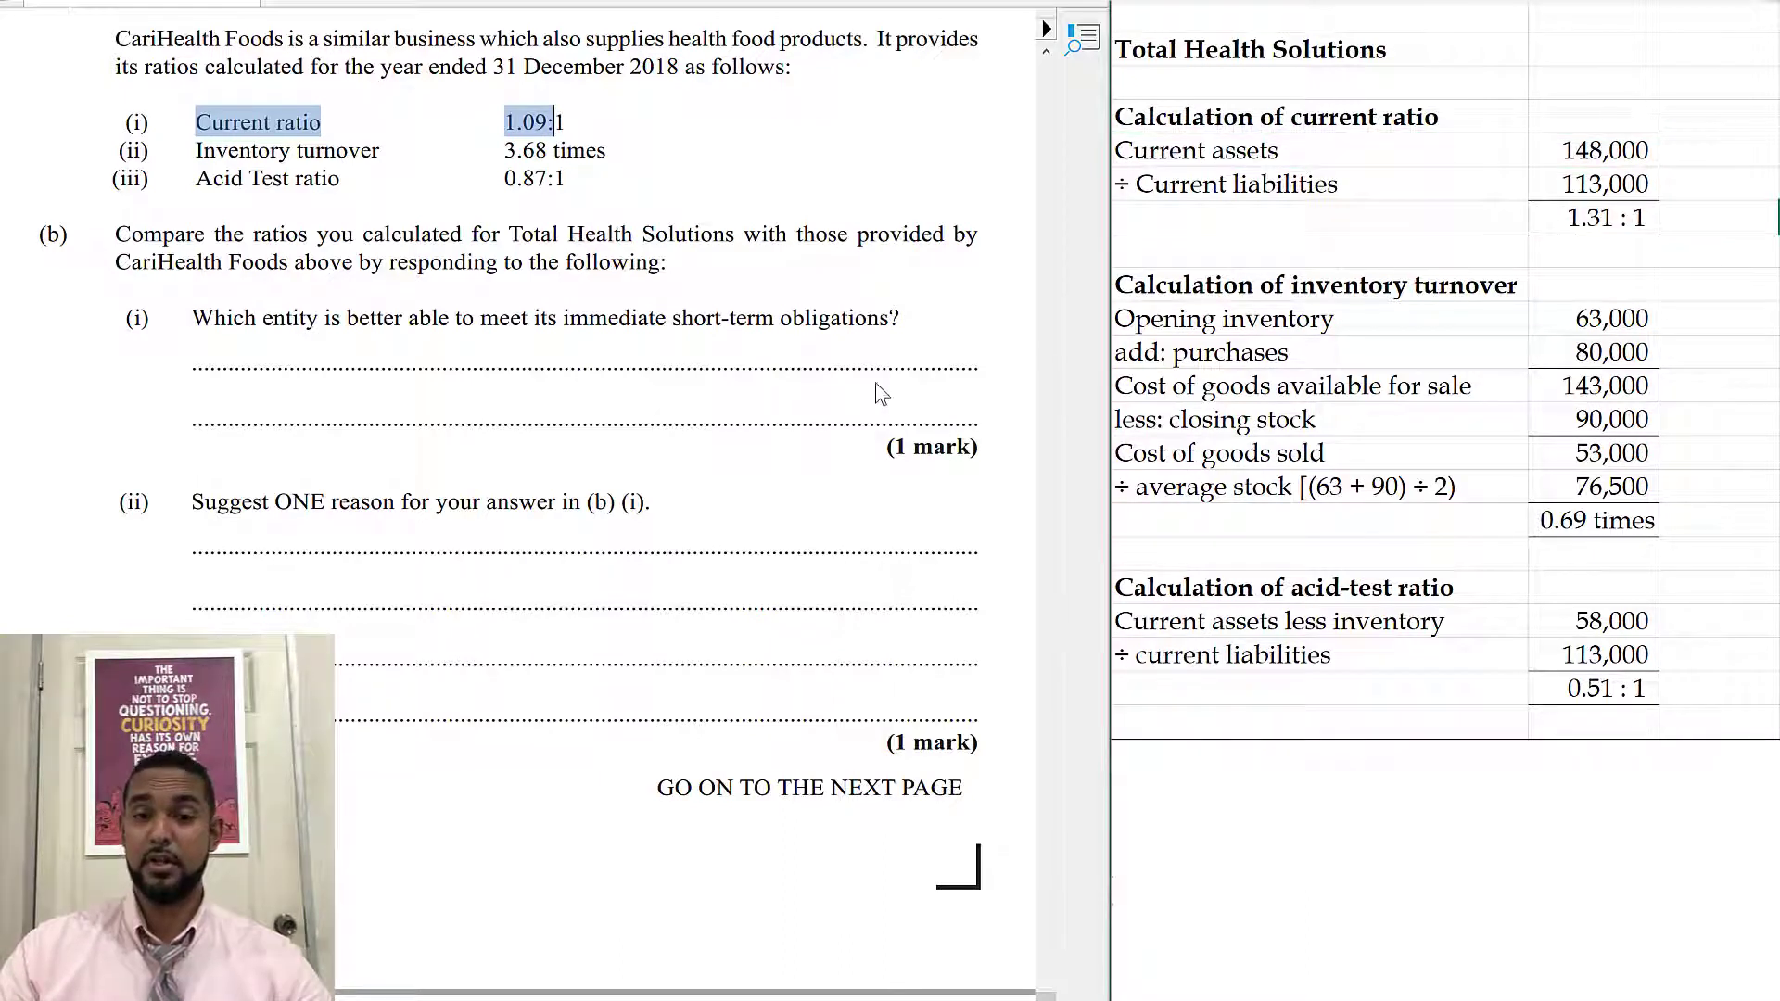
# Step: Highlight "immediate short-term obligations" in question (b)(i) and compare CariHealth's acid test ratio with the calculated acid-test result
pyautogui.moveTo(556, 321); pyautogui.dragTo(889, 320)
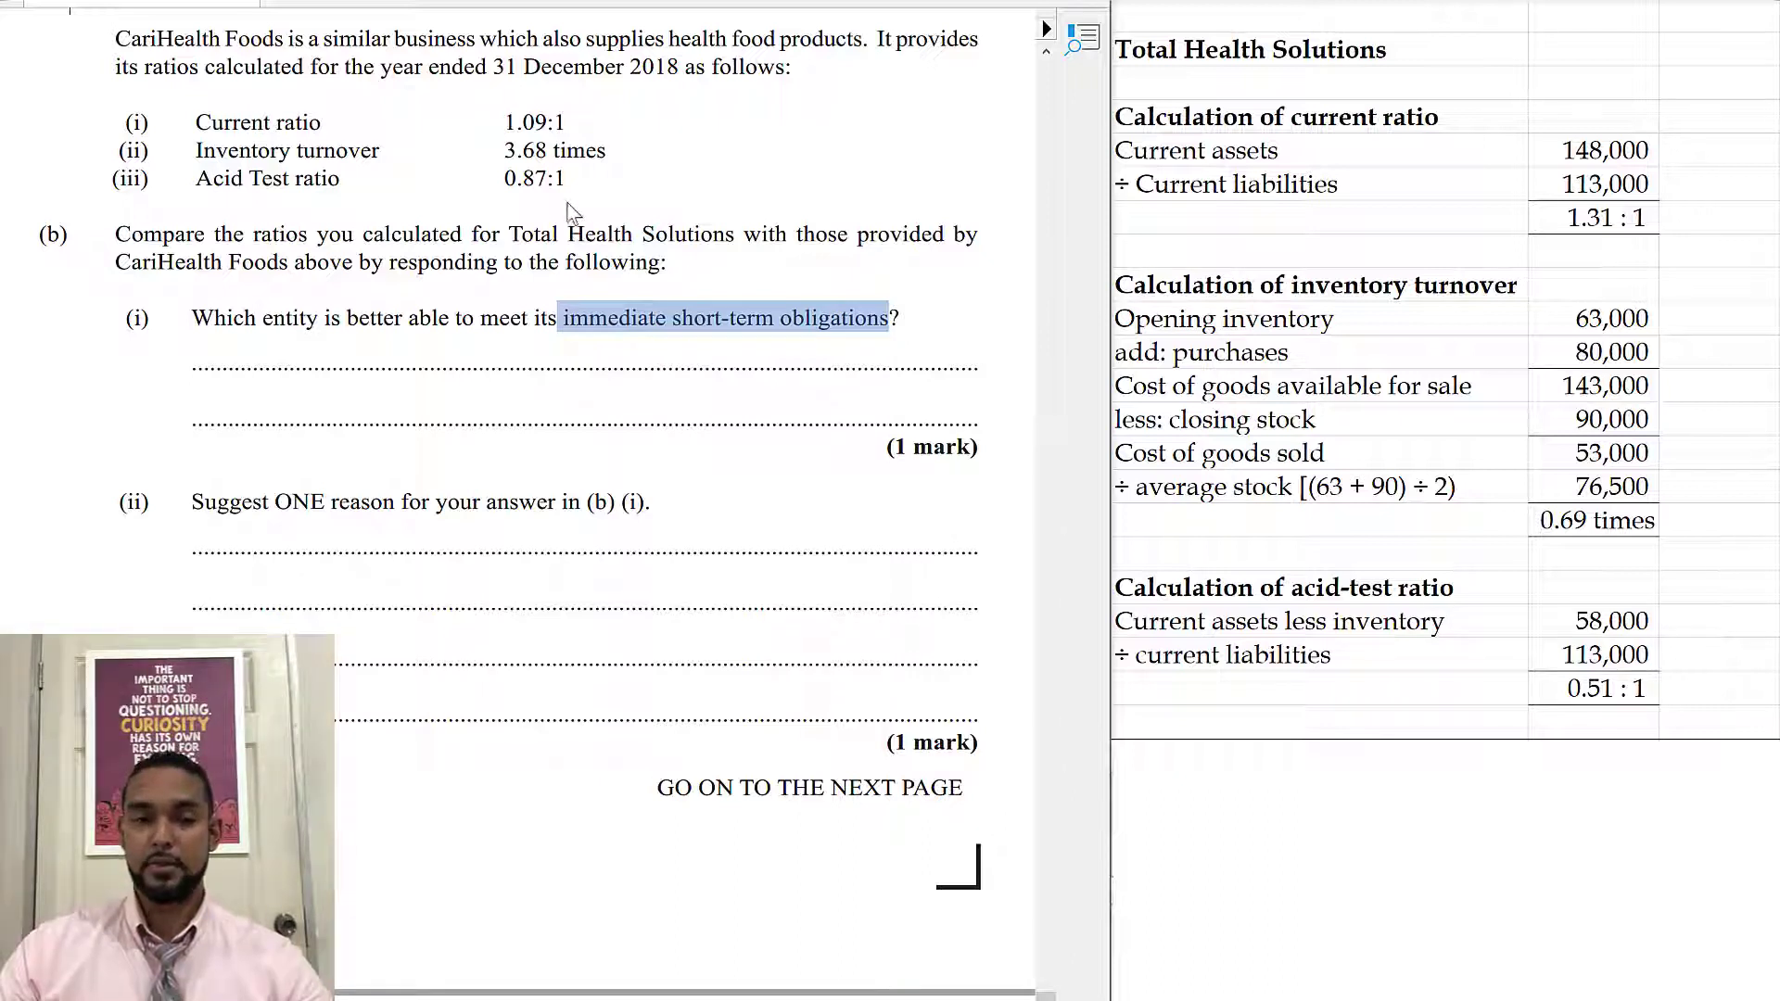
pyautogui.moveTo(573, 196); pyautogui.dragTo(185, 163)
pyautogui.click(138, 419)
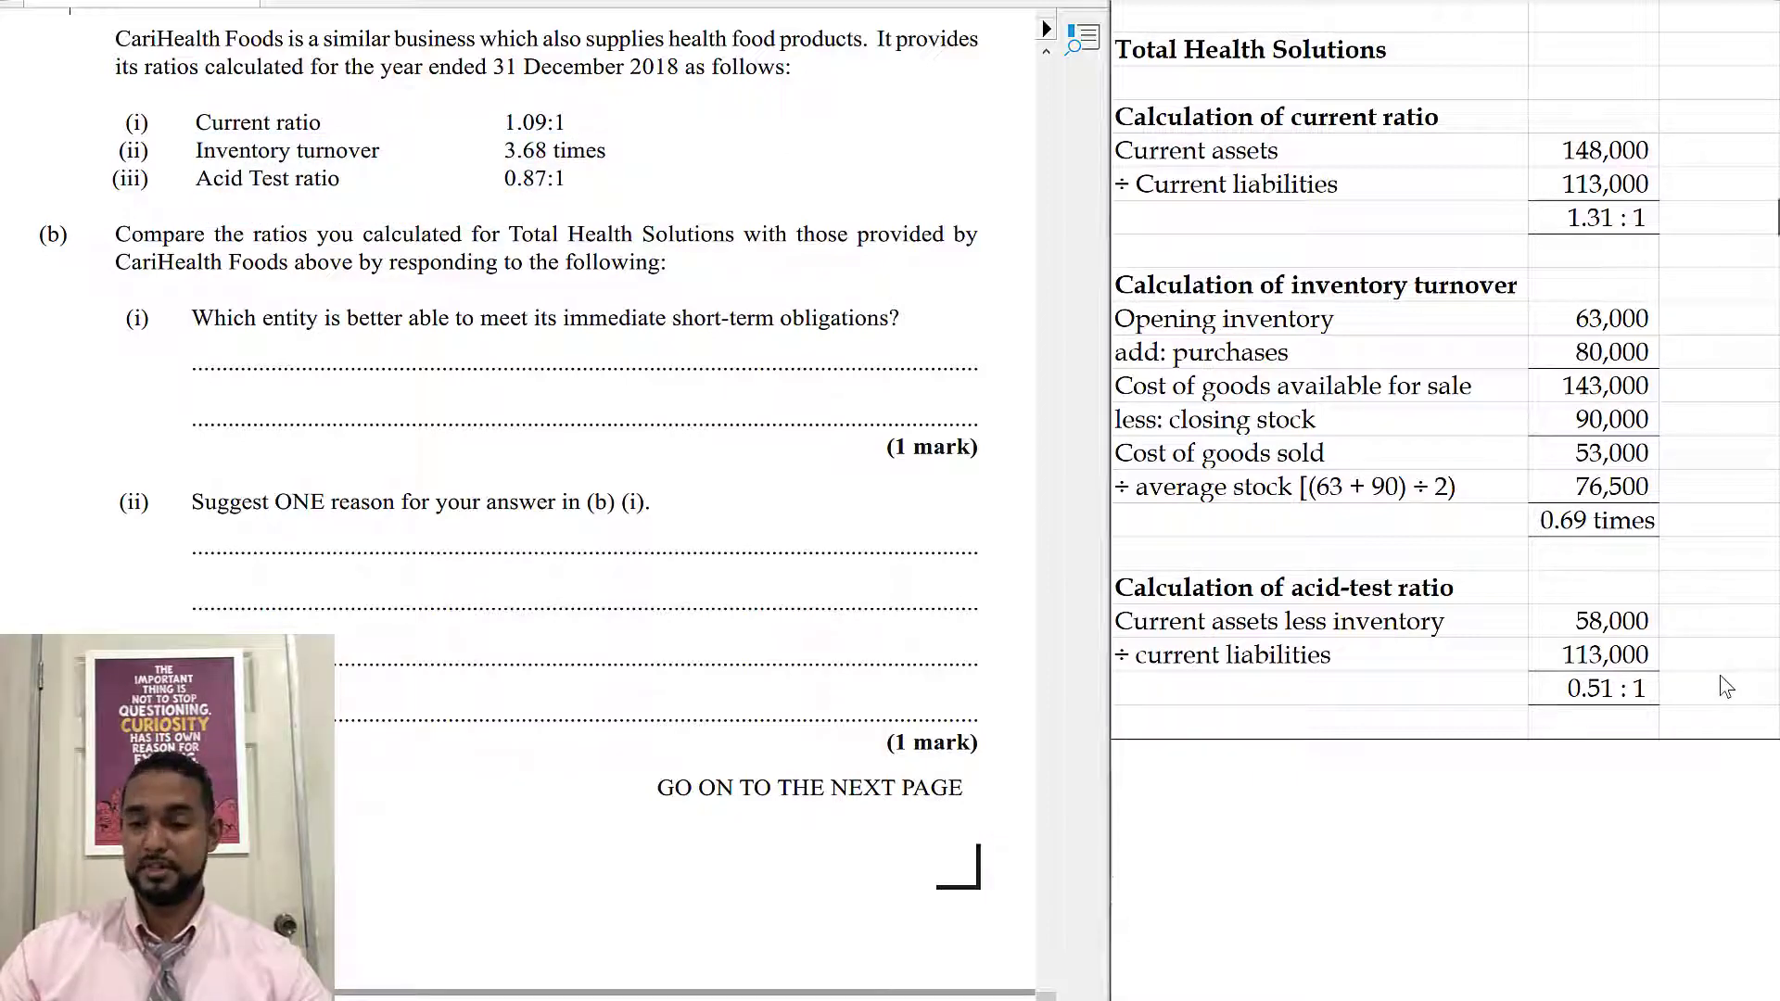
pyautogui.click(1633, 688)
pyautogui.moveTo(1635, 688); pyautogui.dragTo(1778, 687)
pyautogui.click(1779, 688)
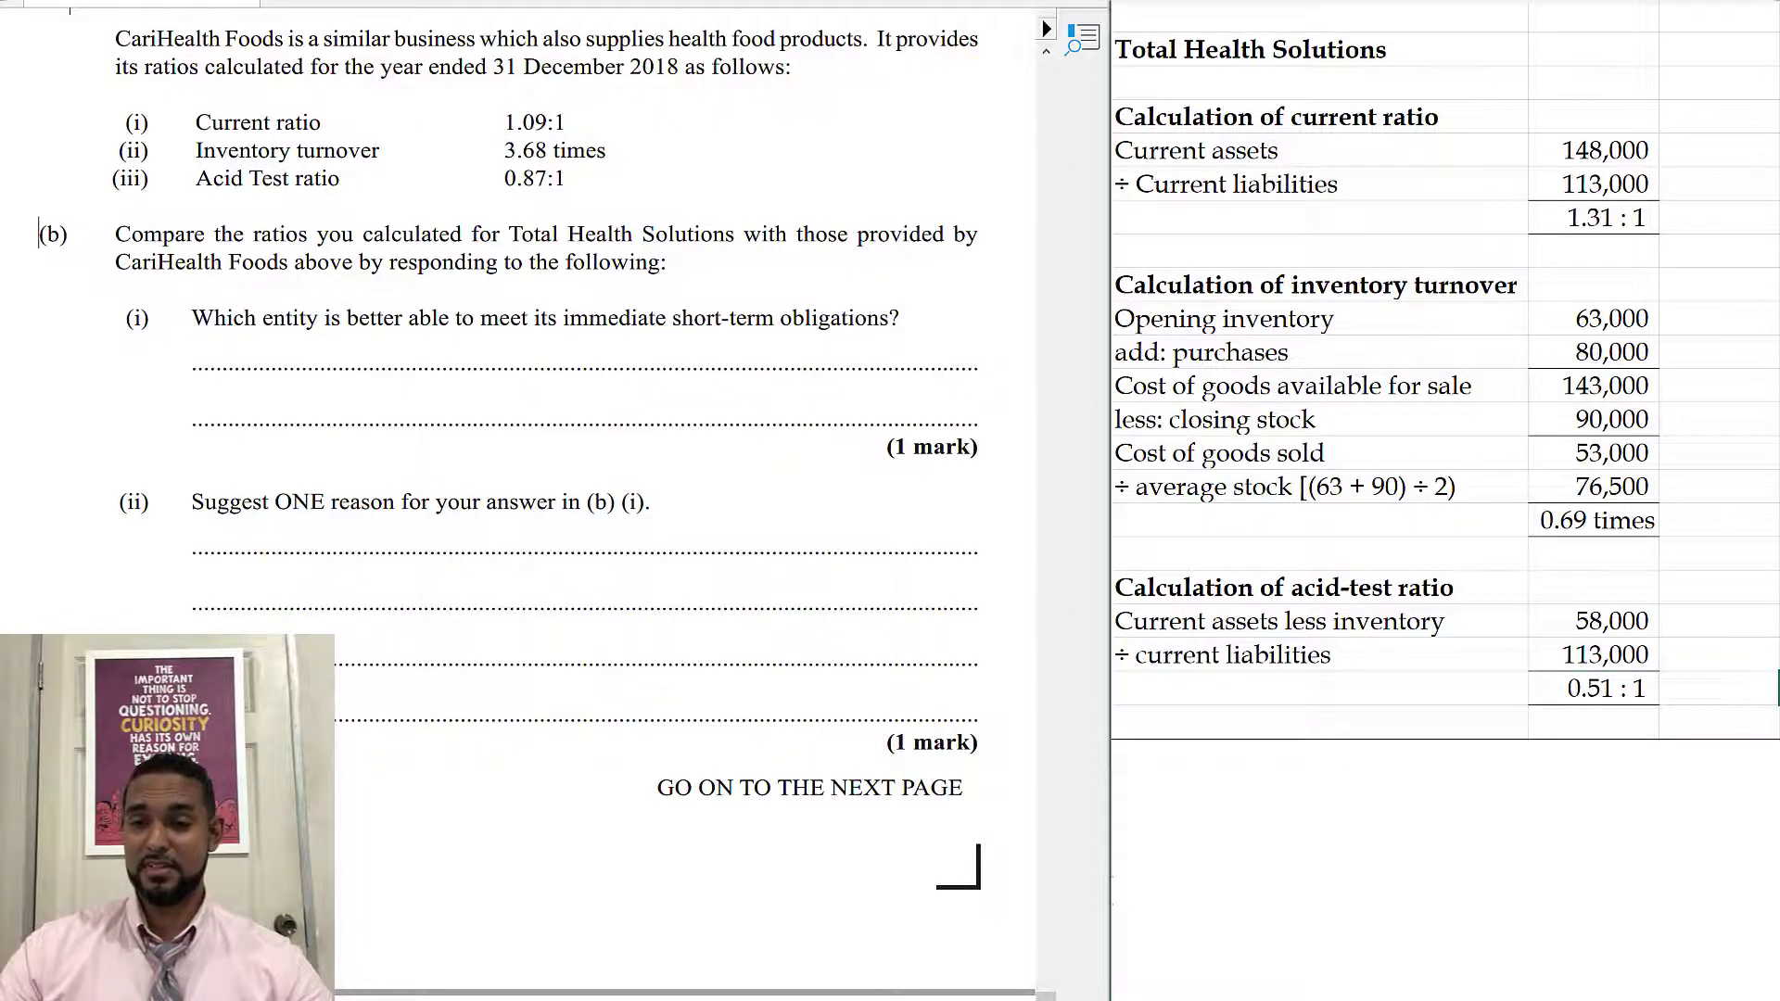
# Step: Show the written answers below the calculations in the worksheet and point out question (b)(ii) asking for one reason
pyautogui.scroll(-5, 1444, 463)
pyautogui.scroll(-3, 1444, 378)
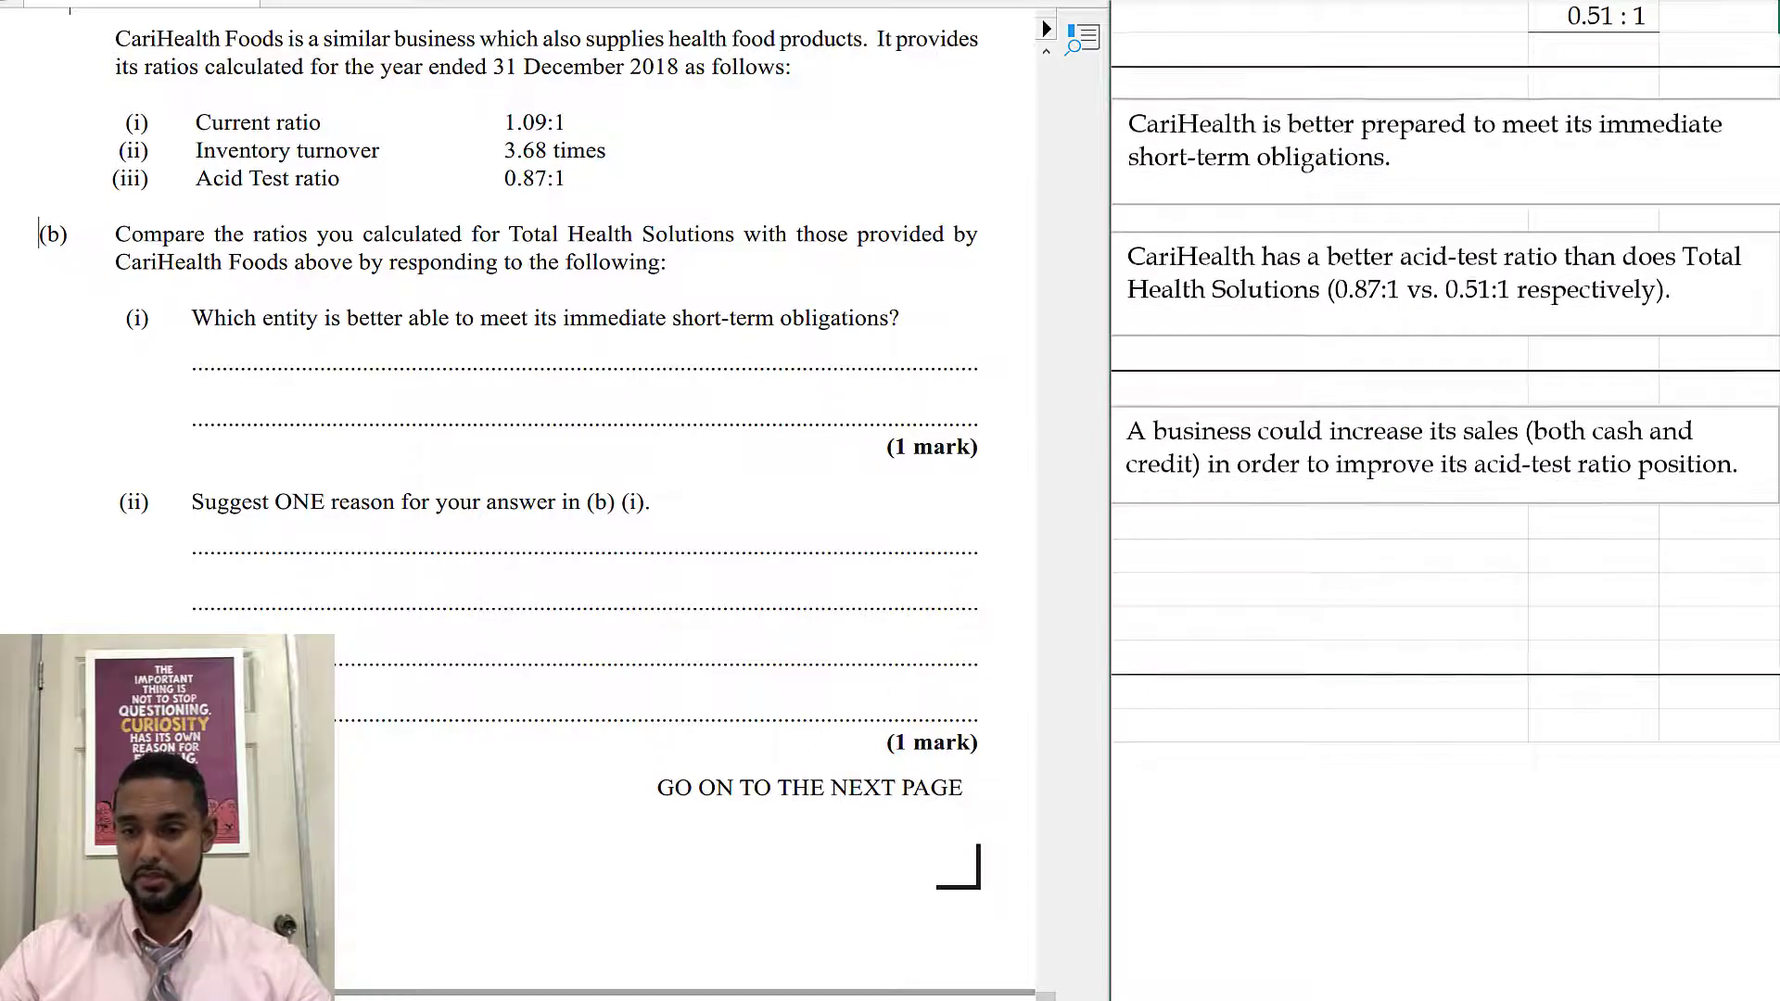
pyautogui.scroll(-1, 1179, 118)
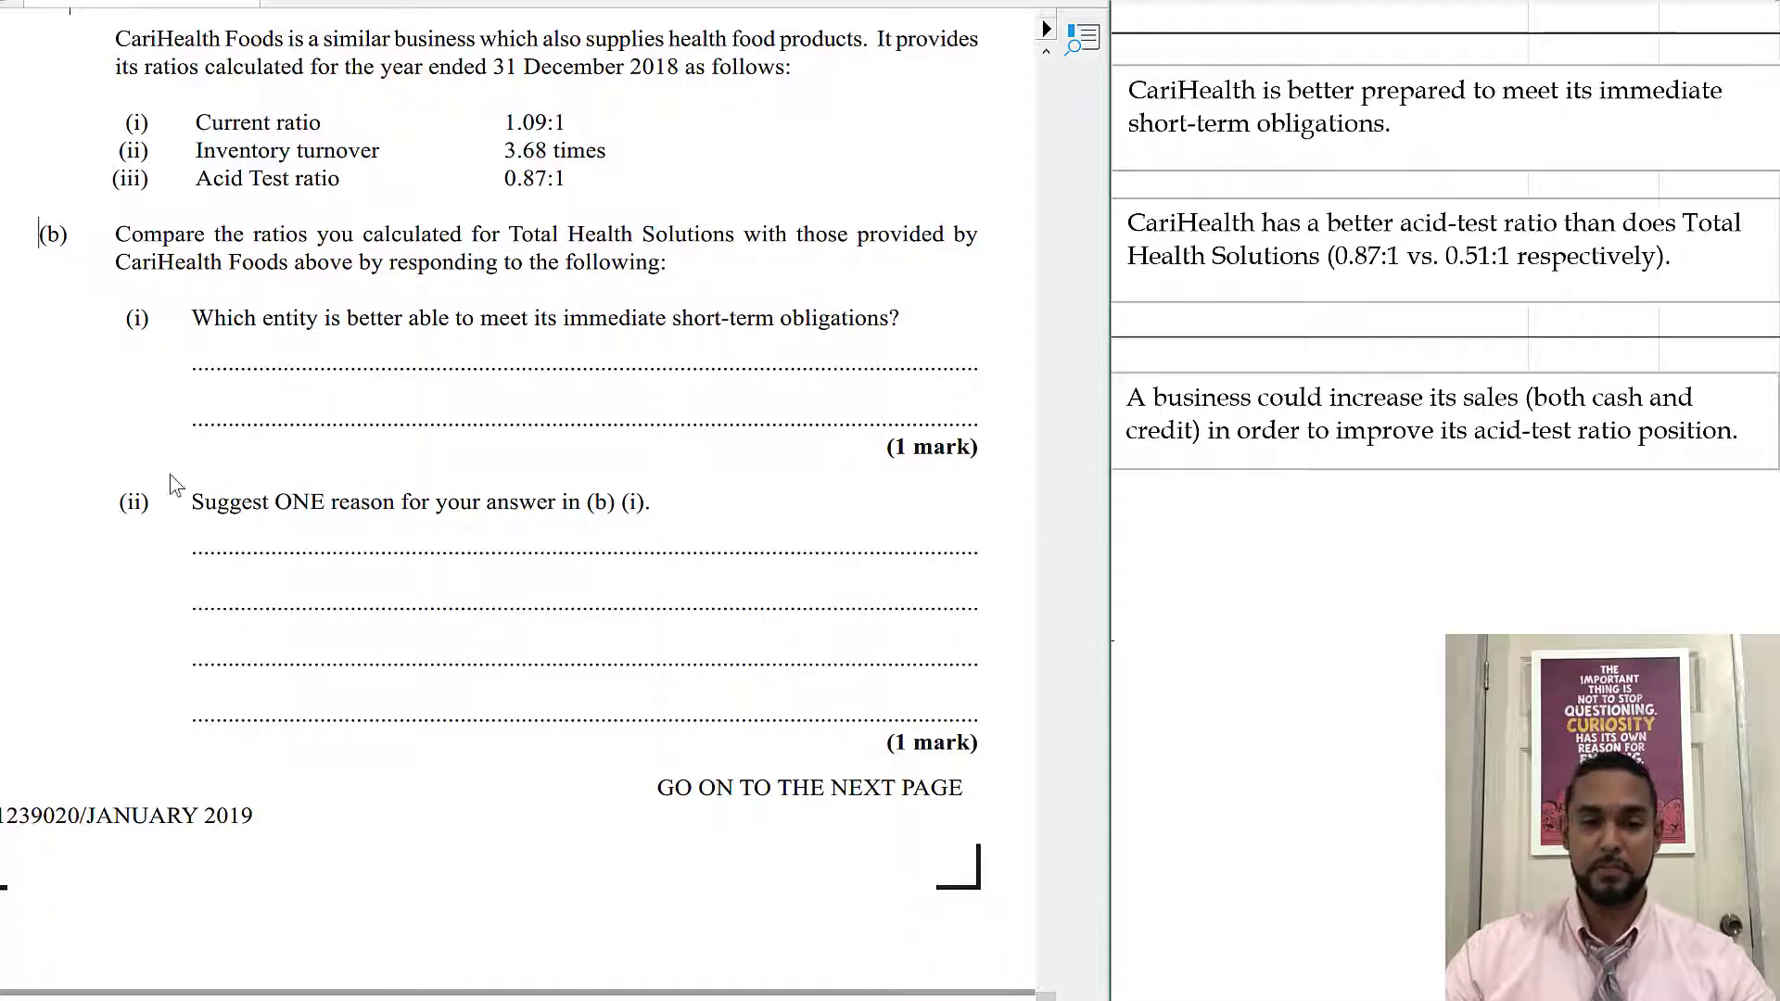
pyautogui.moveTo(191, 502); pyautogui.dragTo(497, 542)
pyautogui.click(158, 526)
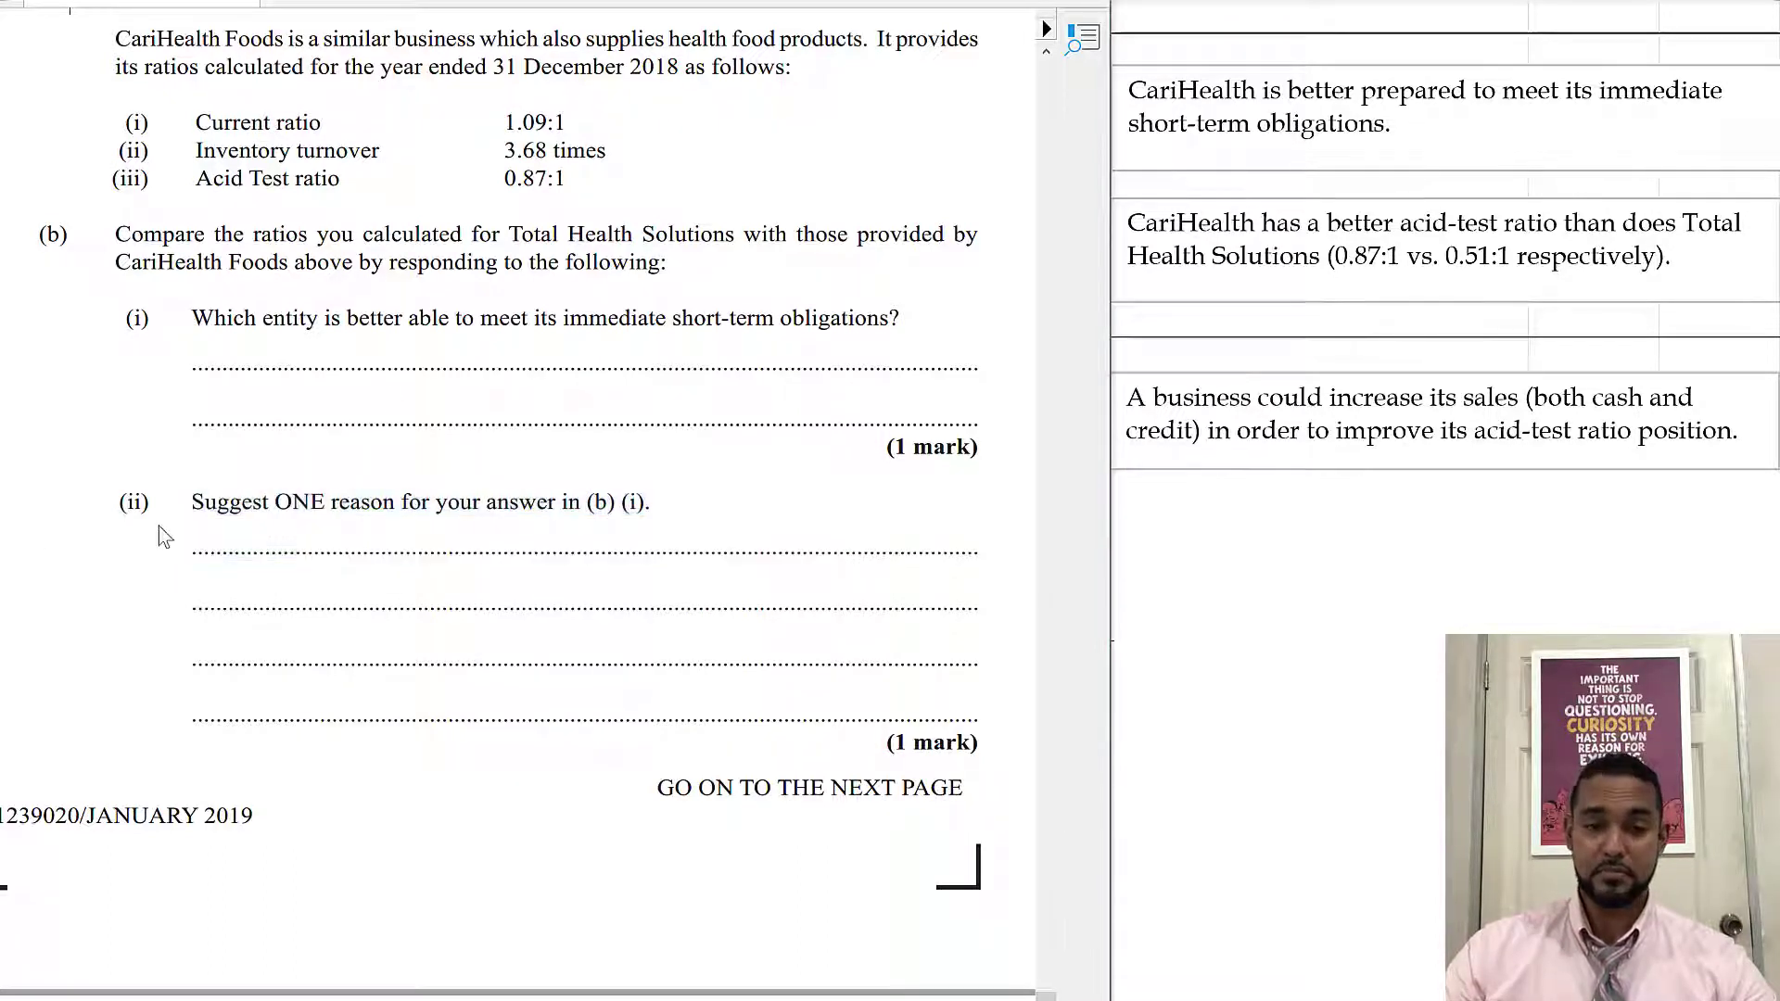